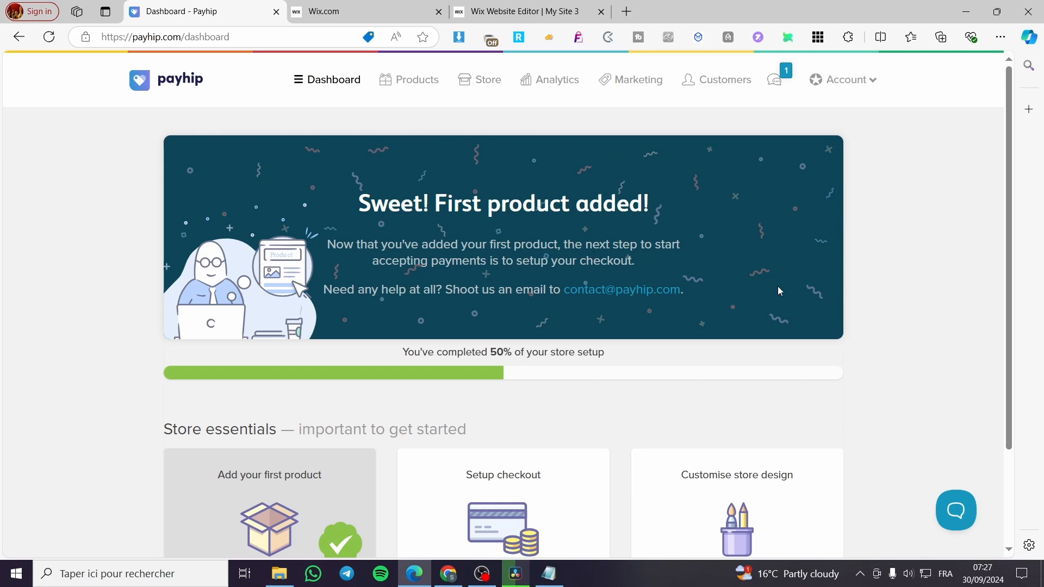
{"action": "scroll", "coordinate": [780, 291], "scroll_direction": "down", "scroll_amount": 3}
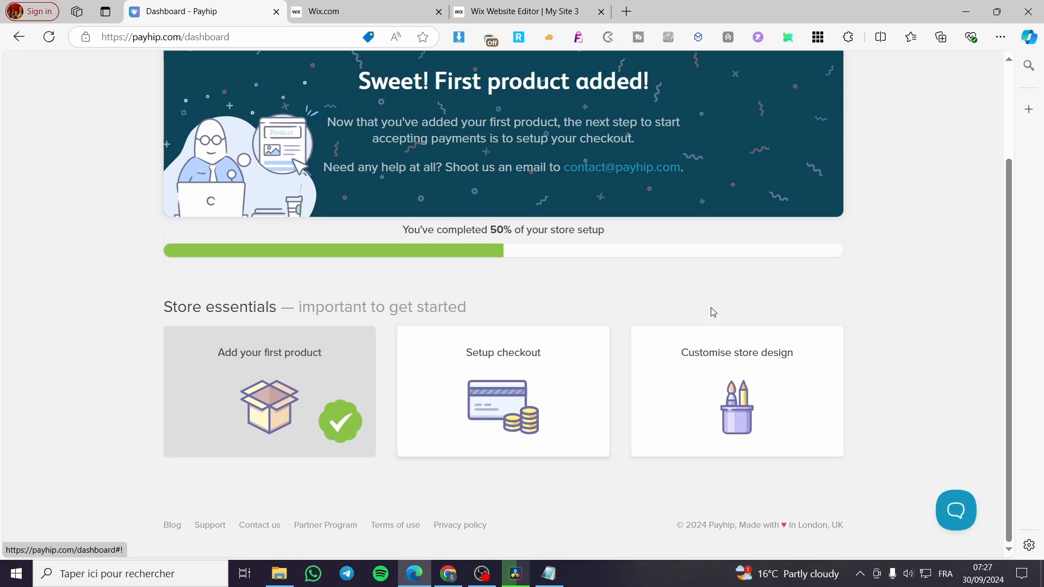
{"action": "left_click", "coordinate": [817, 400]}
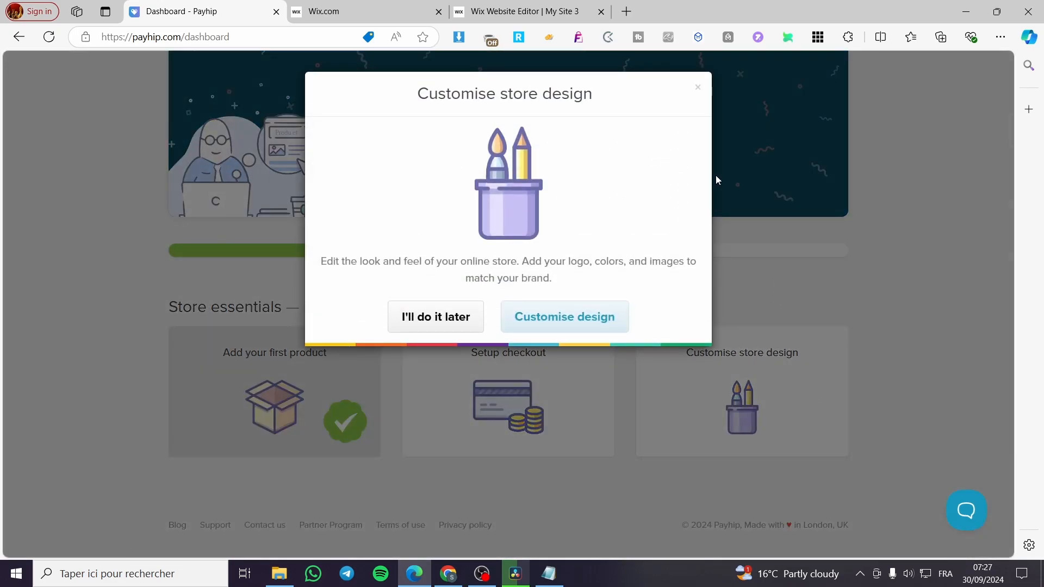
{"action": "left_click", "coordinate": [698, 90]}
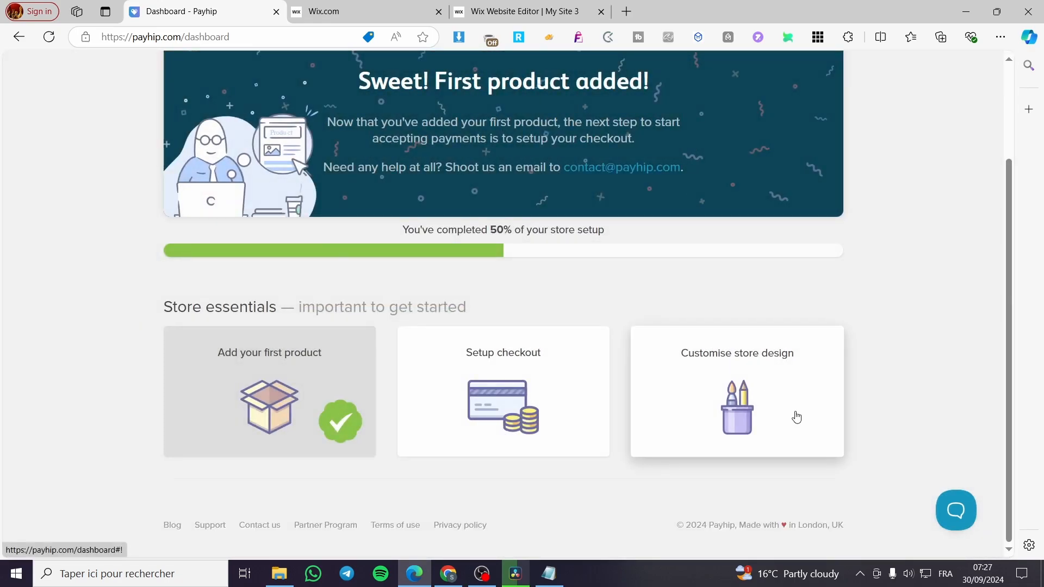
{"action": "scroll", "coordinate": [798, 394], "scroll_direction": "up", "scroll_amount": 3}
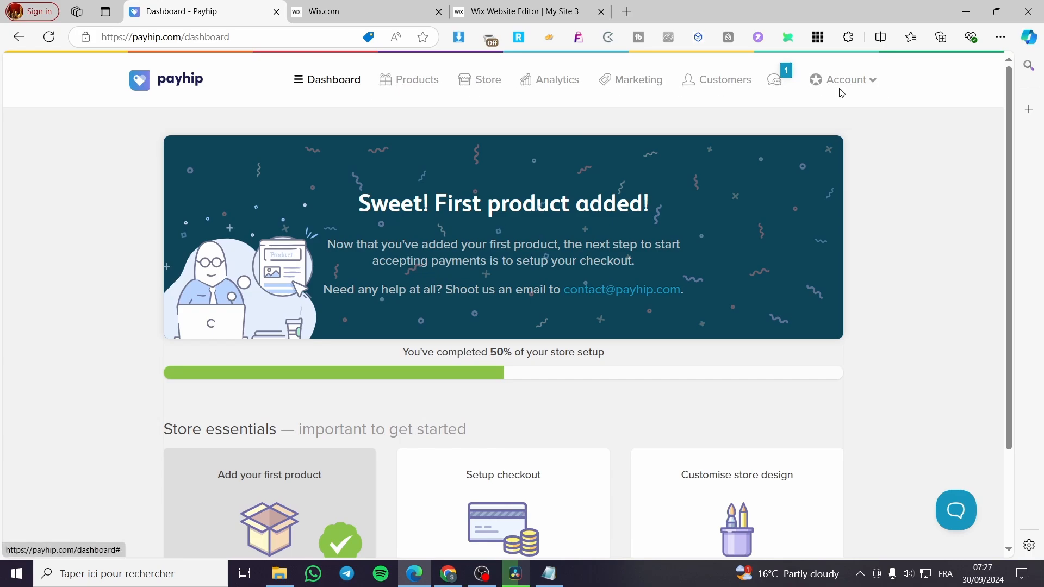
- Go to the Store area, check its Blog Posts and Domains sections, and launch the store builder
{"action": "left_click", "coordinate": [481, 82]}
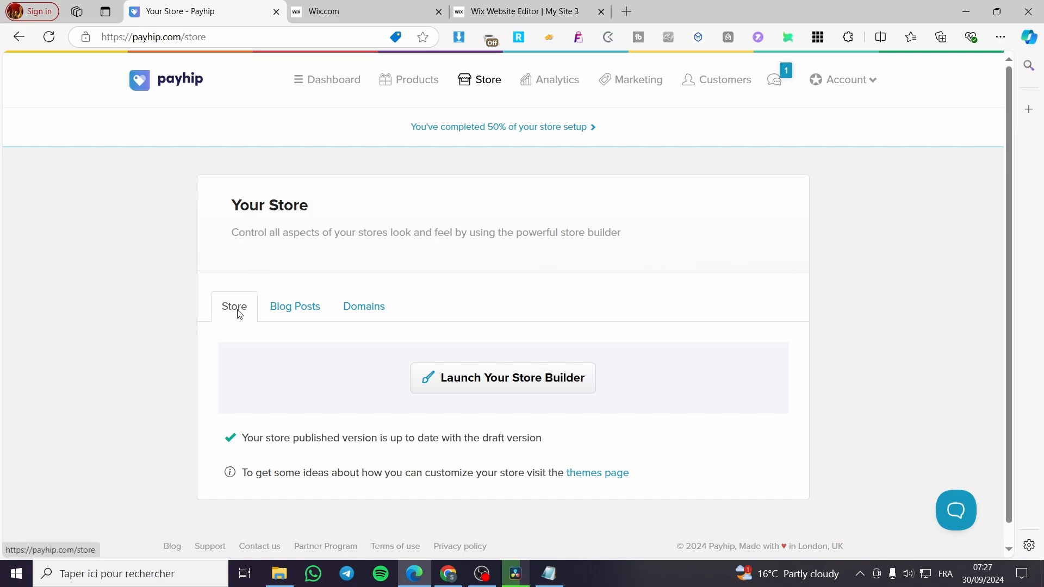
{"action": "left_click", "coordinate": [289, 314]}
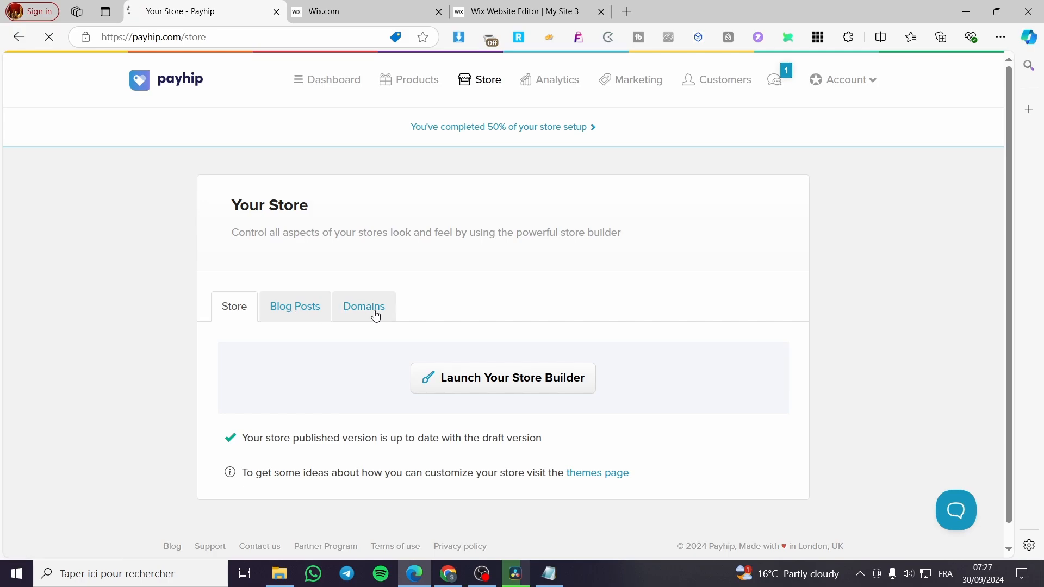
{"action": "left_click", "coordinate": [374, 311]}
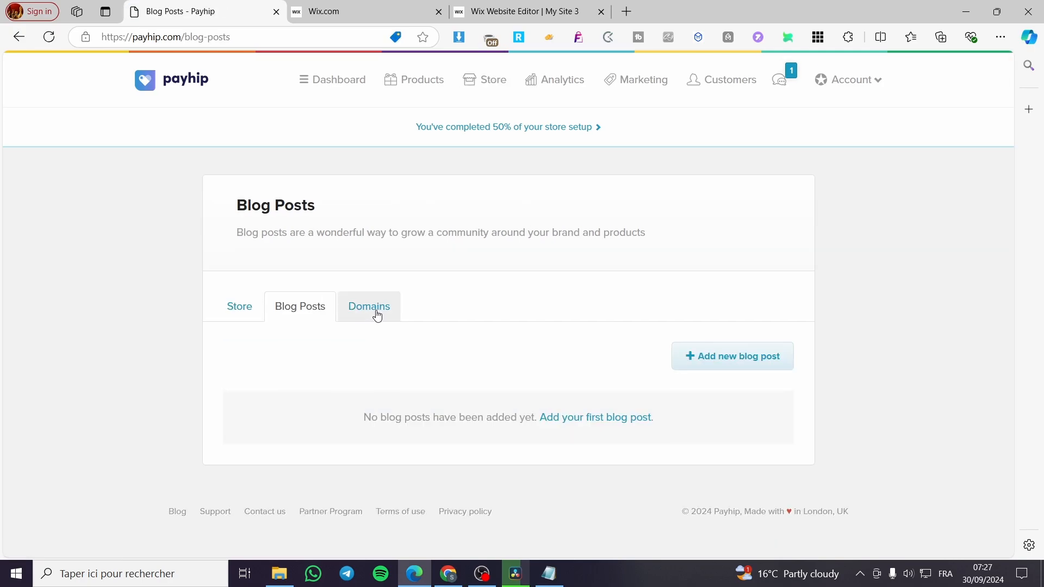
{"action": "left_click", "coordinate": [250, 321]}
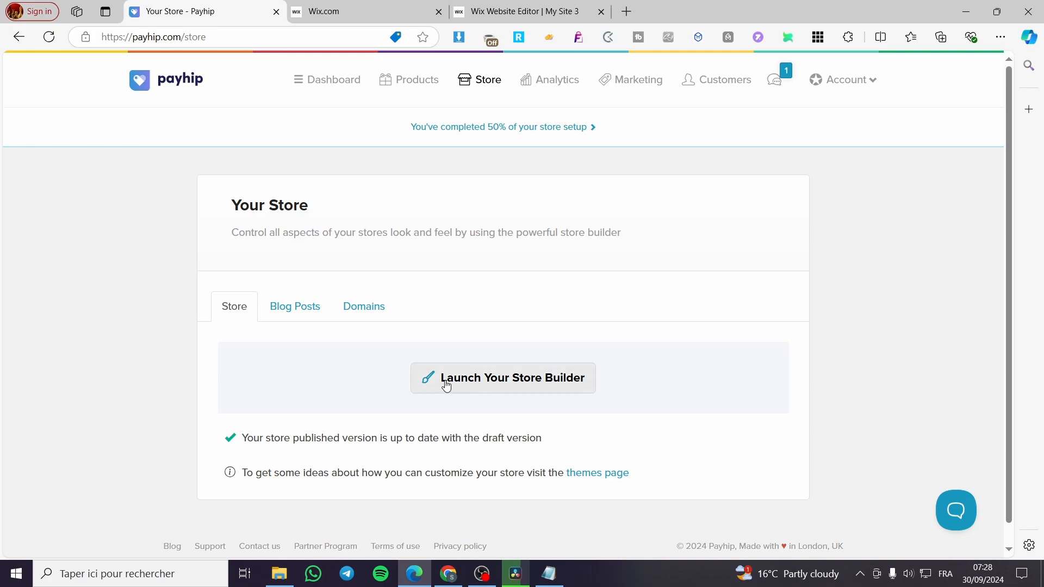
{"action": "left_click", "coordinate": [511, 386]}
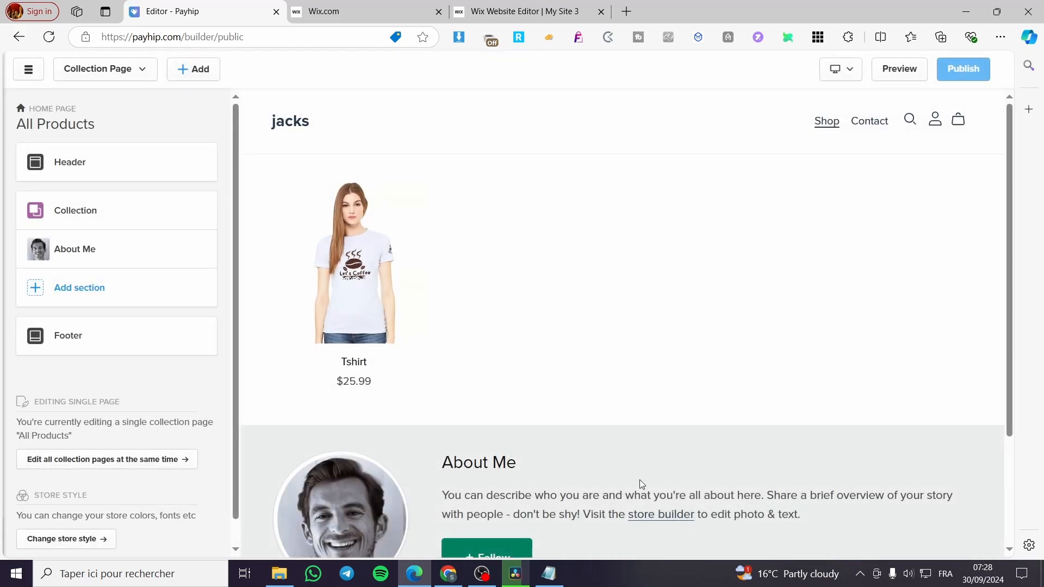
{"action": "scroll", "coordinate": [582, 452], "scroll_direction": "down", "scroll_amount": 3}
{"action": "scroll", "coordinate": [578, 442], "scroll_direction": "up", "scroll_amount": 3}
{"action": "left_click", "coordinate": [142, 71]}
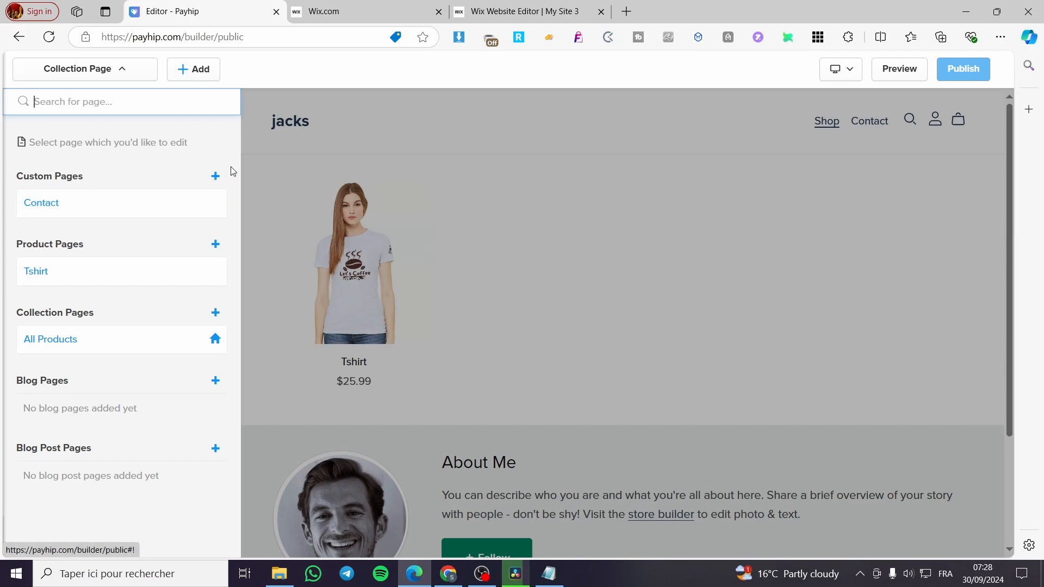
{"action": "left_click", "coordinate": [216, 176]}
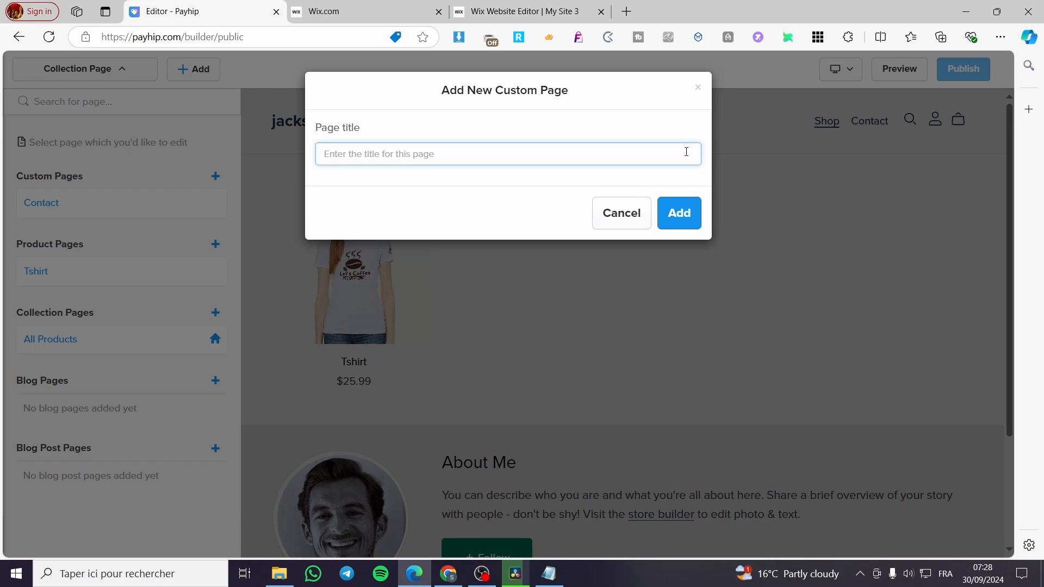
{"action": "left_click", "coordinate": [698, 88]}
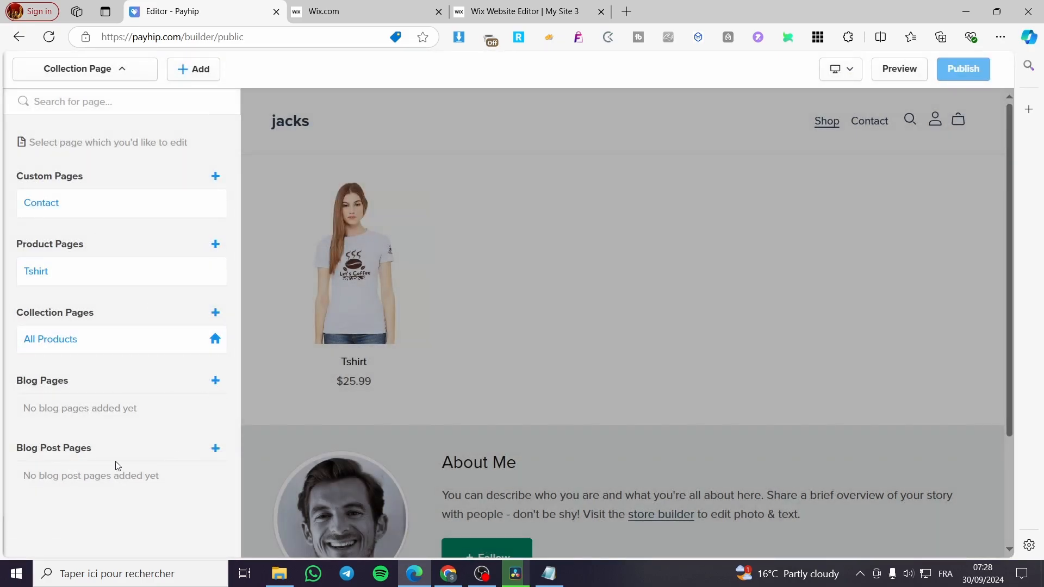
{"action": "left_click", "coordinate": [316, 415]}
- Open the gallery of all available themes from the Themes settings of the store style
{"action": "scroll", "coordinate": [690, 384], "scroll_direction": "down", "scroll_amount": 3}
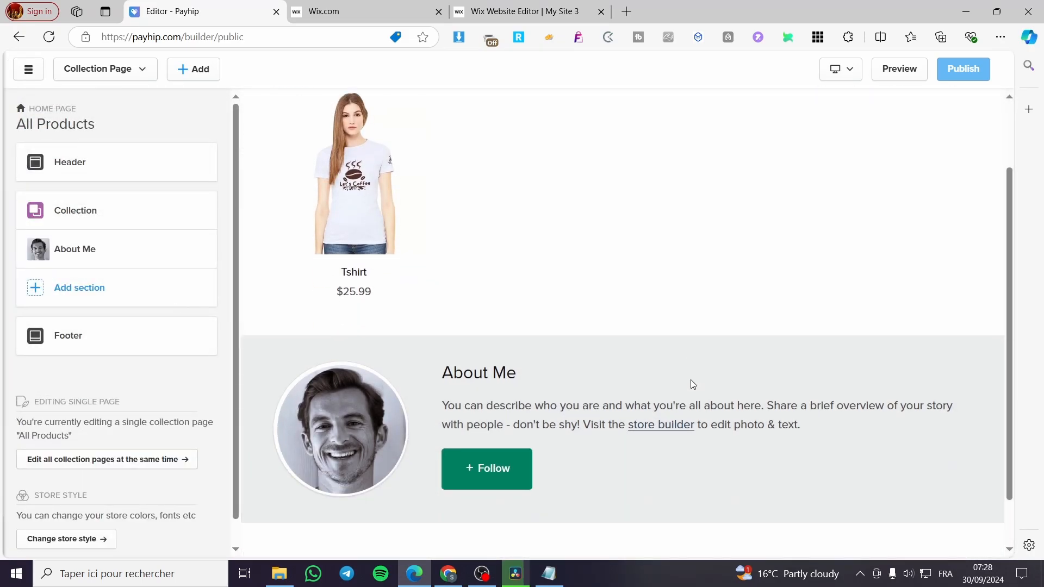
{"action": "scroll", "coordinate": [161, 419], "scroll_direction": "down", "scroll_amount": 1}
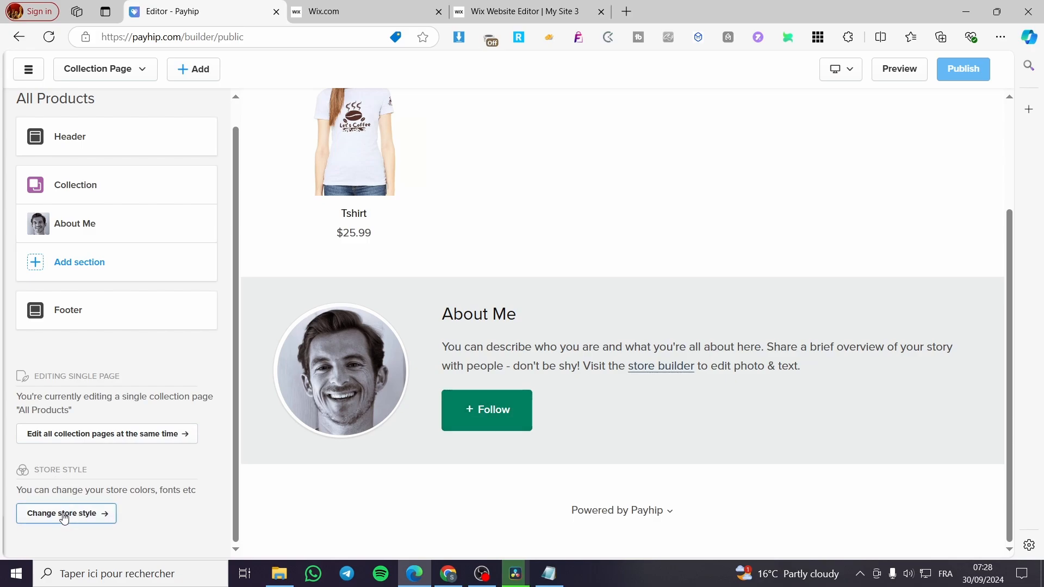
{"action": "left_click", "coordinate": [81, 514]}
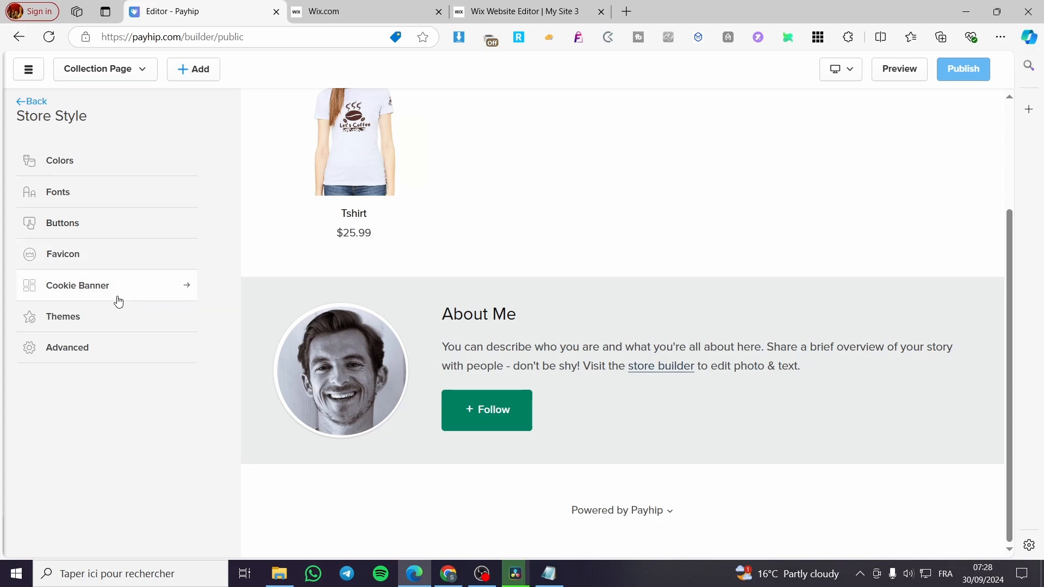
{"action": "left_click", "coordinate": [122, 321]}
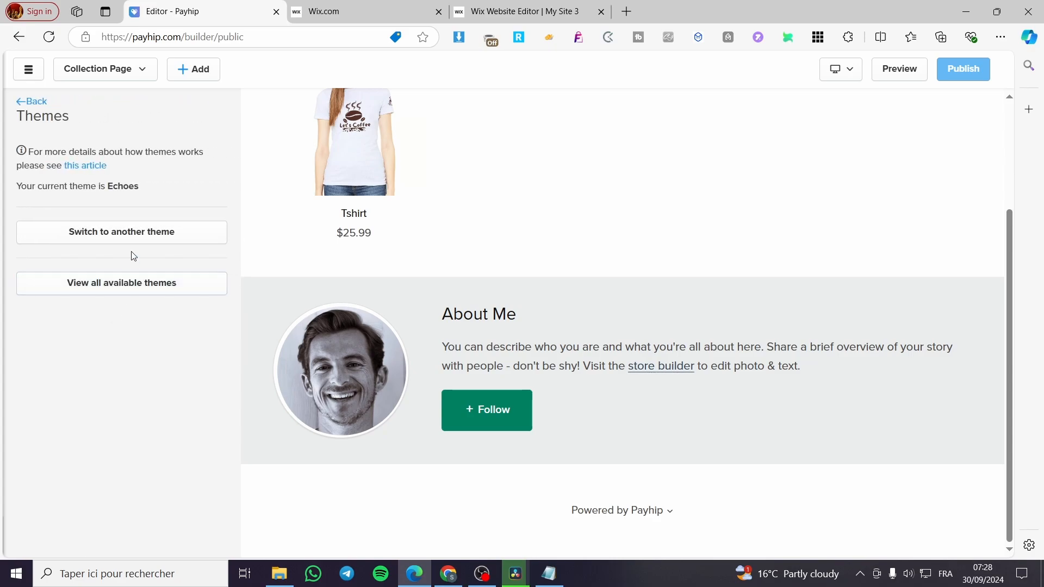
{"action": "left_click", "coordinate": [132, 287]}
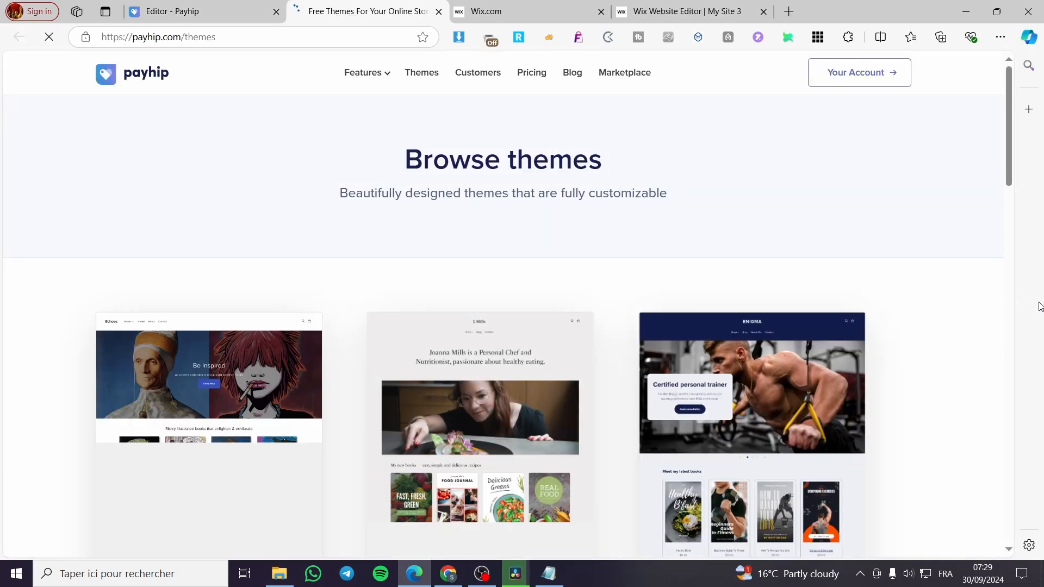
- Look through the available store themes in the gallery, from Echoes down to Osiris
{"action": "scroll", "coordinate": [843, 355], "scroll_direction": "down", "scroll_amount": 2}
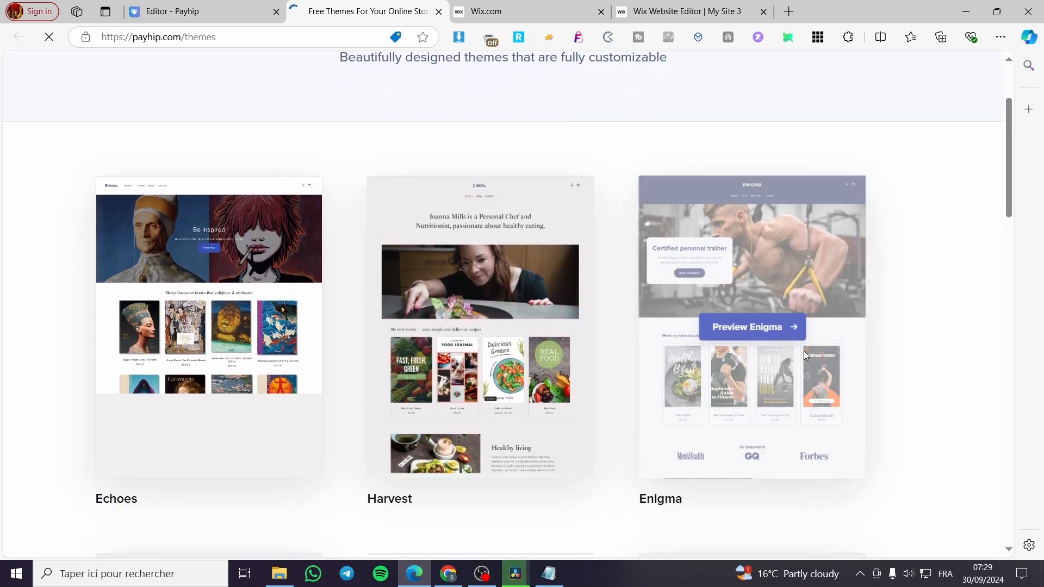
{"action": "scroll", "coordinate": [870, 343], "scroll_direction": "down", "scroll_amount": 2}
{"action": "scroll", "coordinate": [922, 298], "scroll_direction": "down", "scroll_amount": 2}
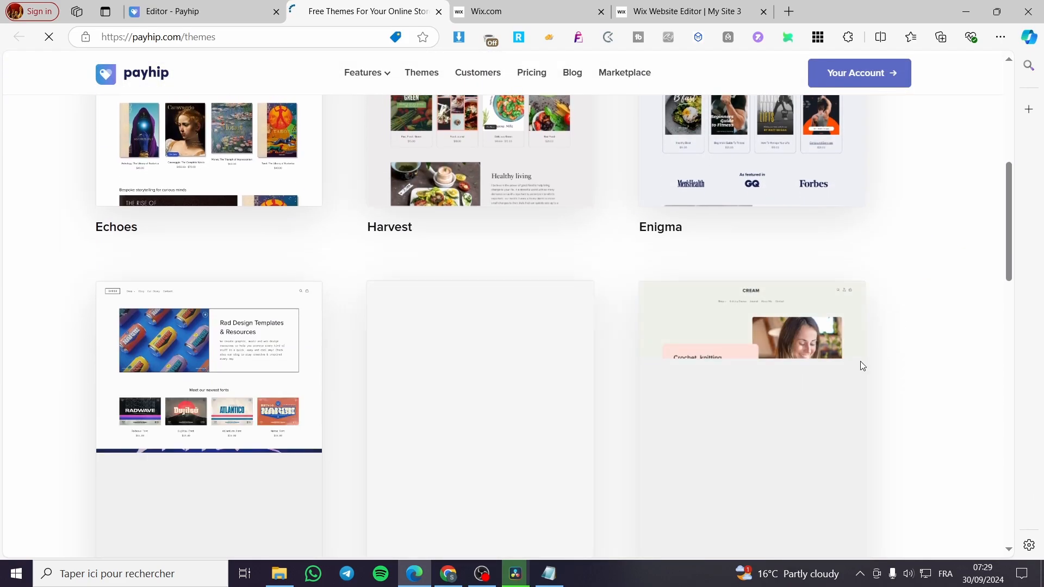
{"action": "mouse_move", "coordinate": [862, 331]}
{"action": "scroll", "coordinate": [870, 331], "scroll_direction": "up", "scroll_amount": 4}
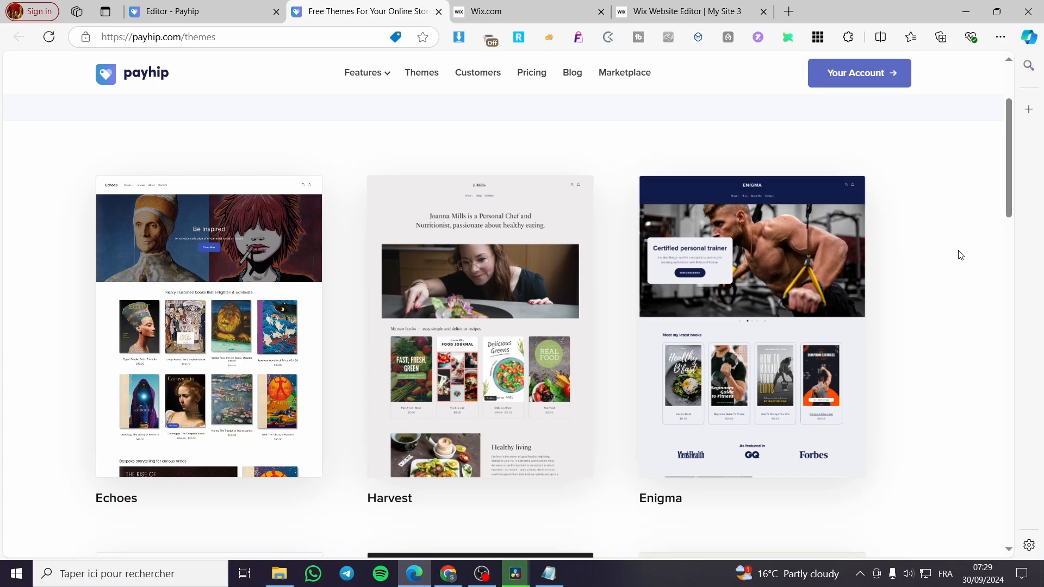
{"action": "scroll", "coordinate": [933, 294], "scroll_direction": "down", "scroll_amount": 11}
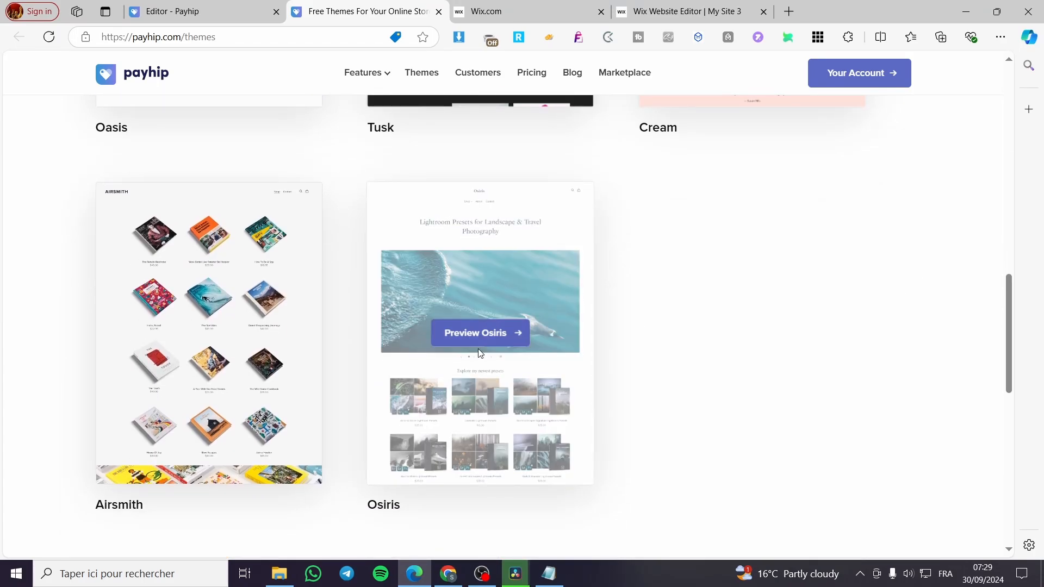
{"action": "scroll", "coordinate": [751, 368], "scroll_direction": "down", "scroll_amount": 4}
{"action": "scroll", "coordinate": [753, 369], "scroll_direction": "up", "scroll_amount": 2}
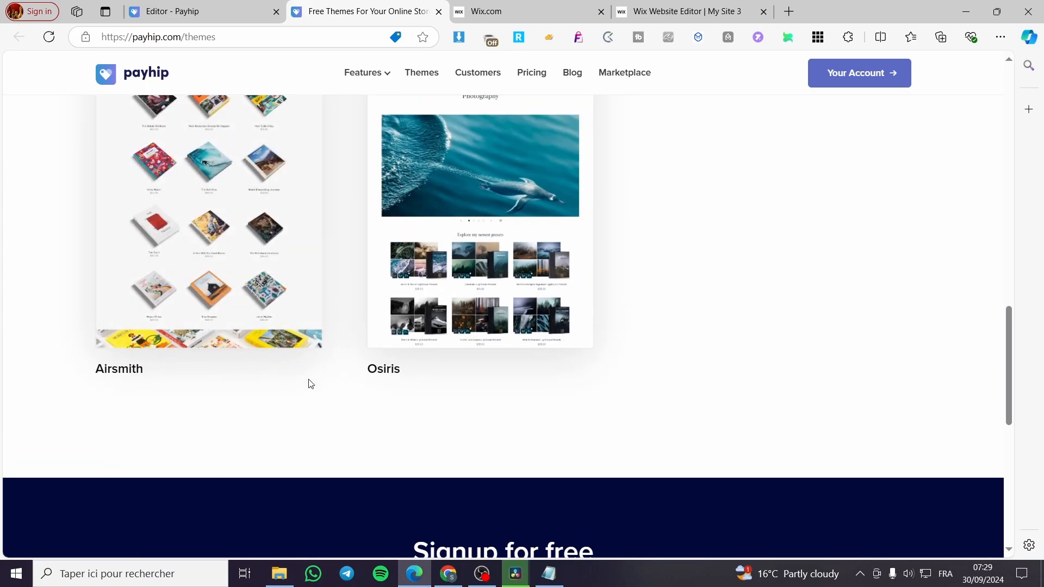
{"action": "scroll", "coordinate": [31, 379], "scroll_direction": "up", "scroll_amount": 1}
{"action": "scroll", "coordinate": [31, 379], "scroll_direction": "up", "scroll_amount": 2}
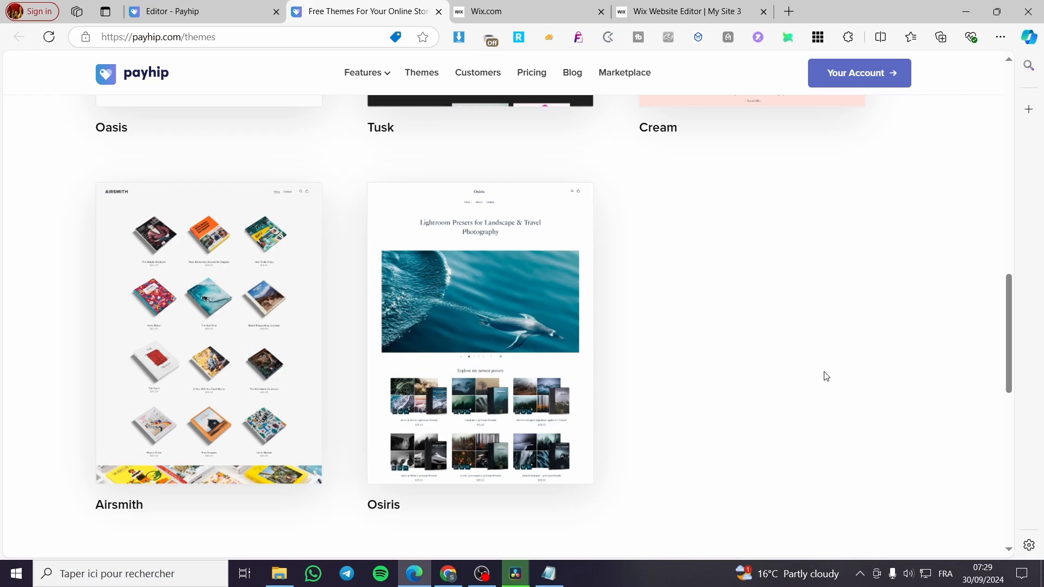
{"action": "scroll", "coordinate": [823, 373], "scroll_direction": "up", "scroll_amount": 1}
{"action": "scroll", "coordinate": [817, 383], "scroll_direction": "up", "scroll_amount": 8}
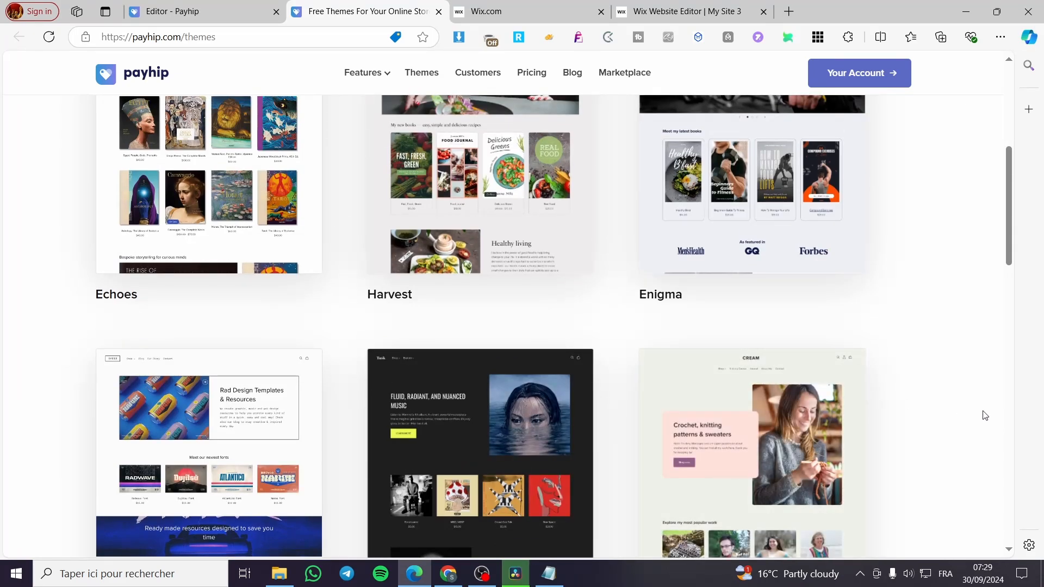
- Preview the Oasis theme and examine its demo home page down to the footer
{"action": "mouse_move", "coordinate": [256, 381]}
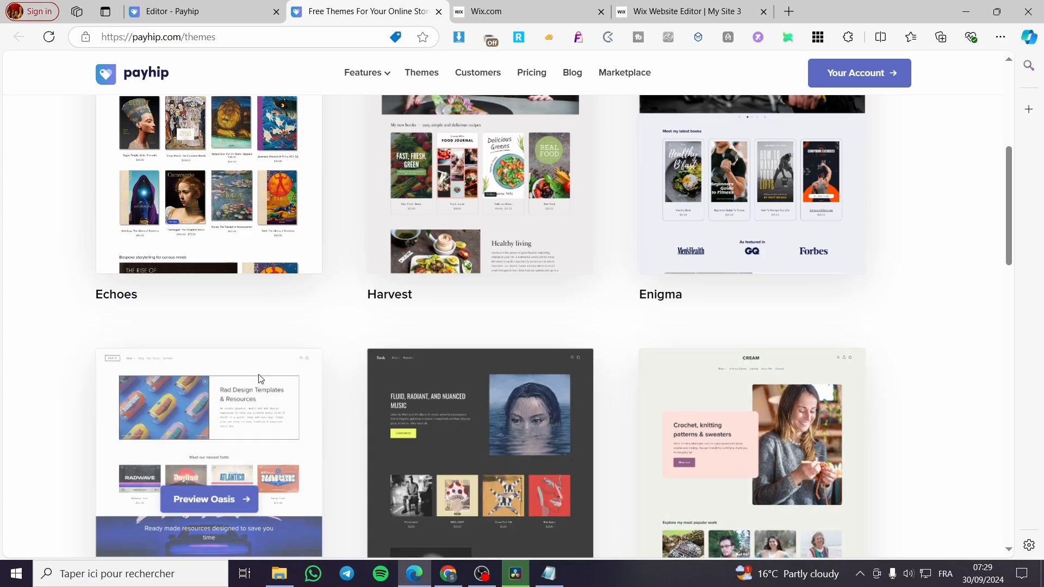
{"action": "scroll", "coordinate": [136, 420], "scroll_direction": "down", "scroll_amount": 1}
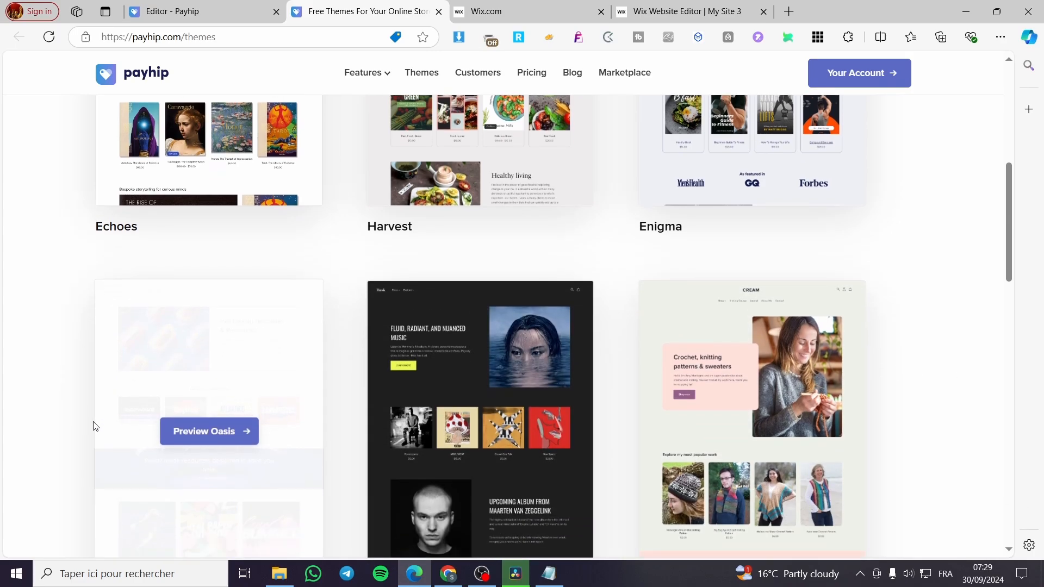
{"action": "left_click", "coordinate": [204, 432]}
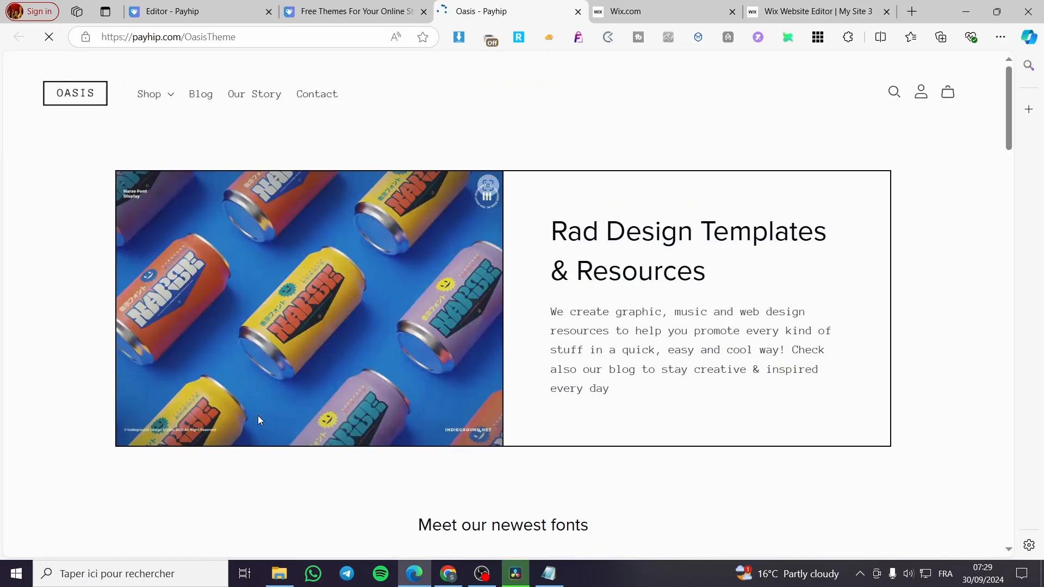
{"action": "scroll", "coordinate": [298, 410], "scroll_direction": "down", "scroll_amount": 5}
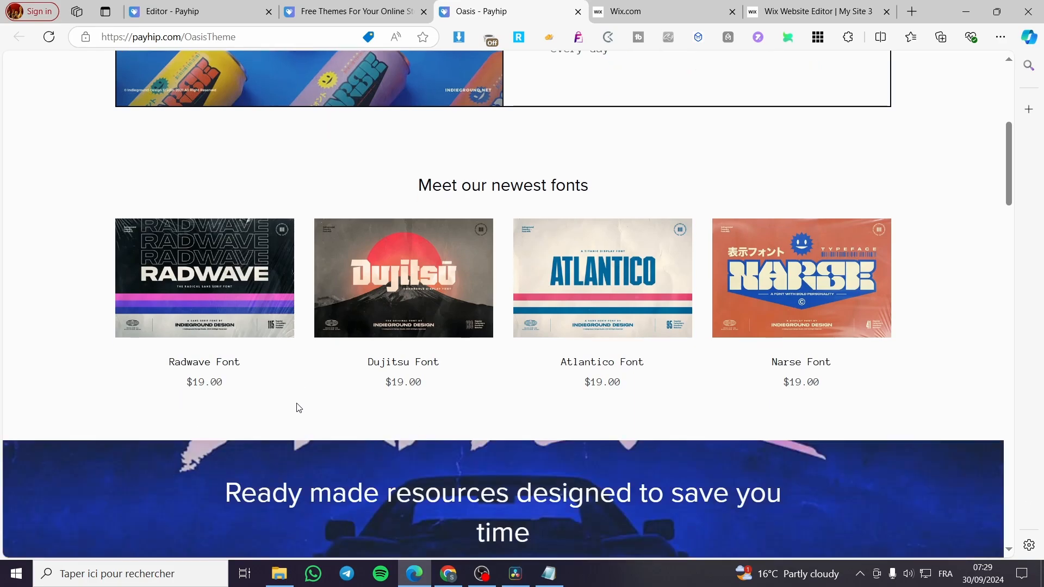
{"action": "scroll", "coordinate": [298, 405], "scroll_direction": "up", "scroll_amount": 5}
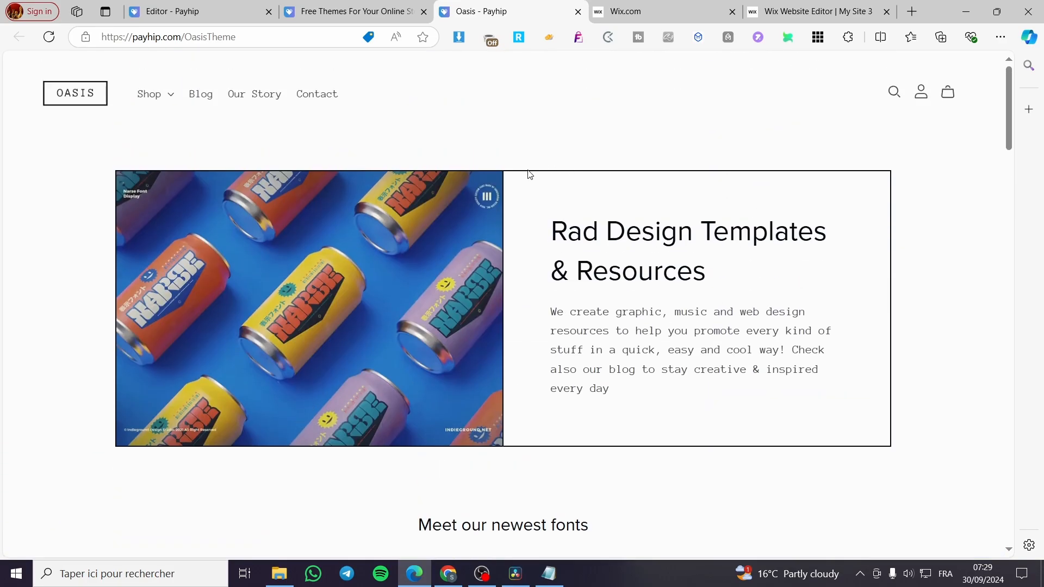
{"action": "scroll", "coordinate": [571, 333], "scroll_direction": "down", "scroll_amount": 20}
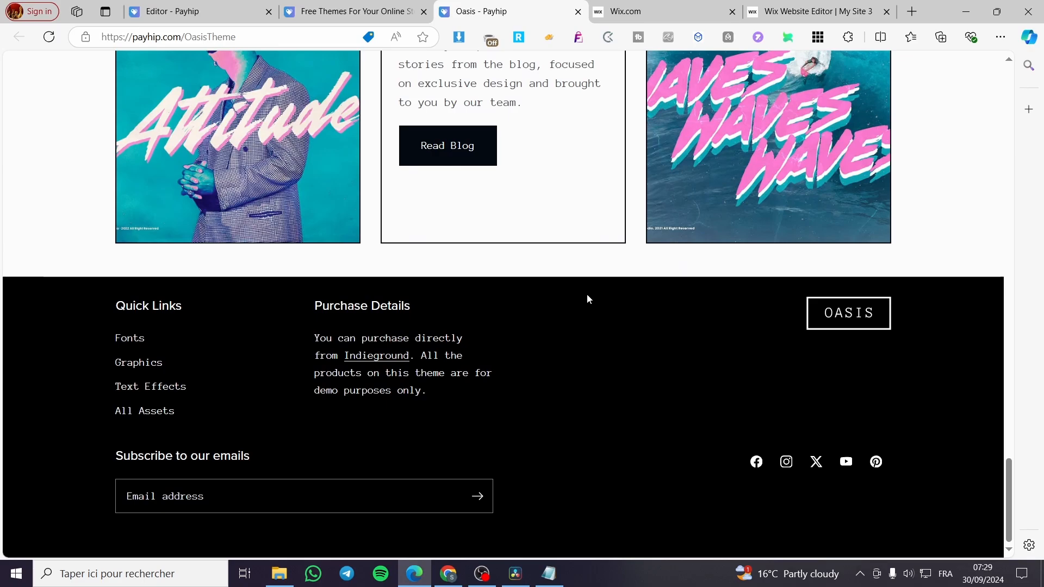
{"action": "scroll", "coordinate": [587, 294], "scroll_direction": "up", "scroll_amount": 10}
- Return to the theme gallery, look over the other designs, and preview the Echoes theme
{"action": "left_click", "coordinate": [348, 12]}
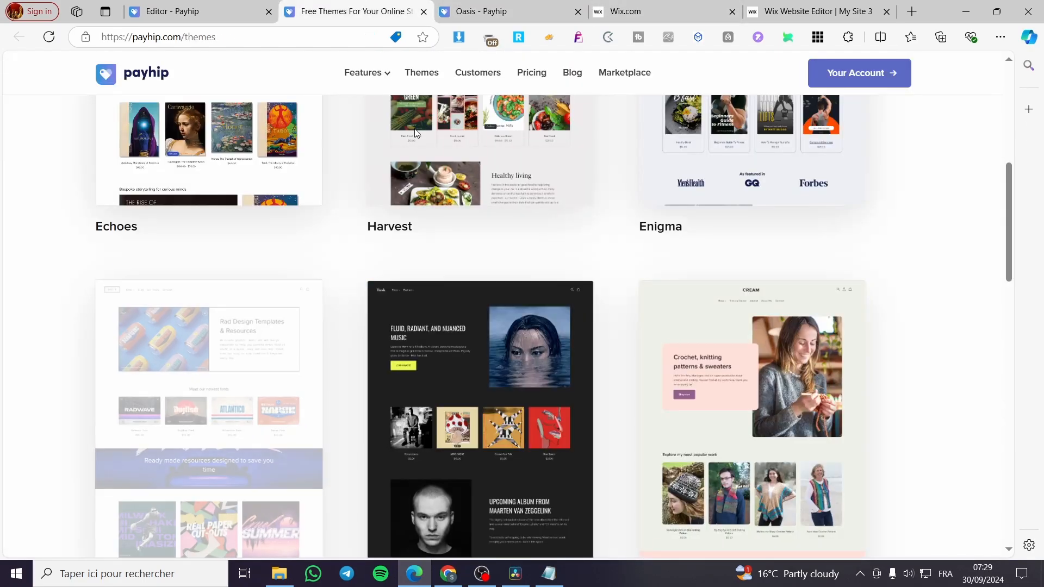
{"action": "scroll", "coordinate": [469, 414], "scroll_direction": "down", "scroll_amount": 3}
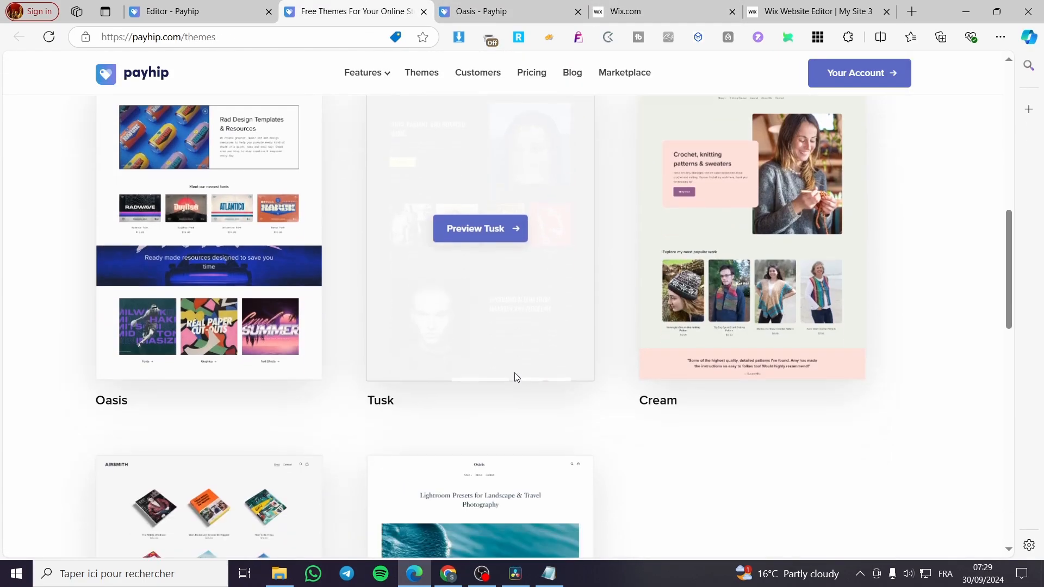
{"action": "scroll", "coordinate": [544, 277], "scroll_direction": "up", "scroll_amount": 10}
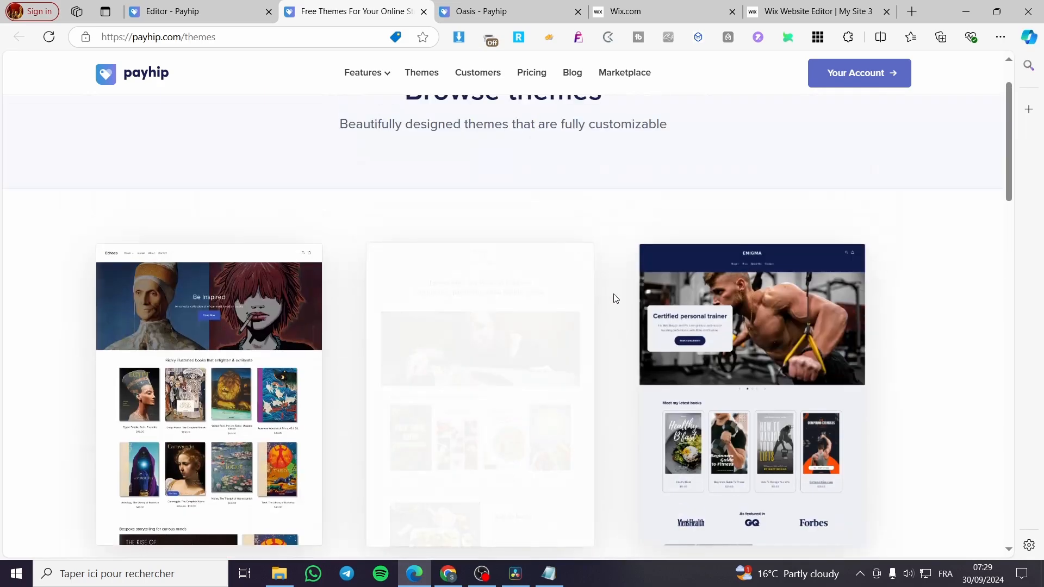
{"action": "scroll", "coordinate": [560, 290], "scroll_direction": "up", "scroll_amount": 2}
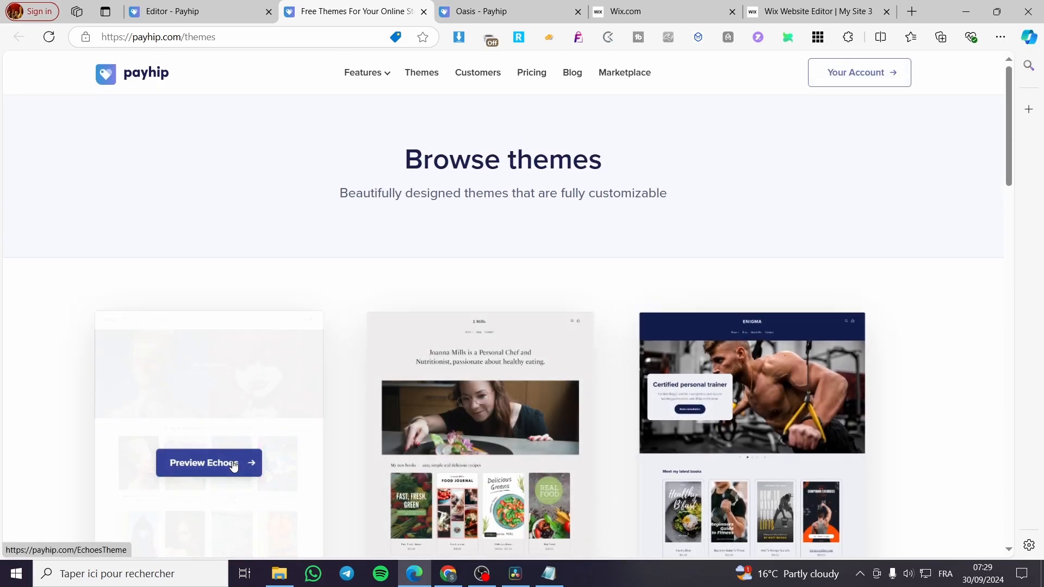
{"action": "left_click", "coordinate": [234, 465]}
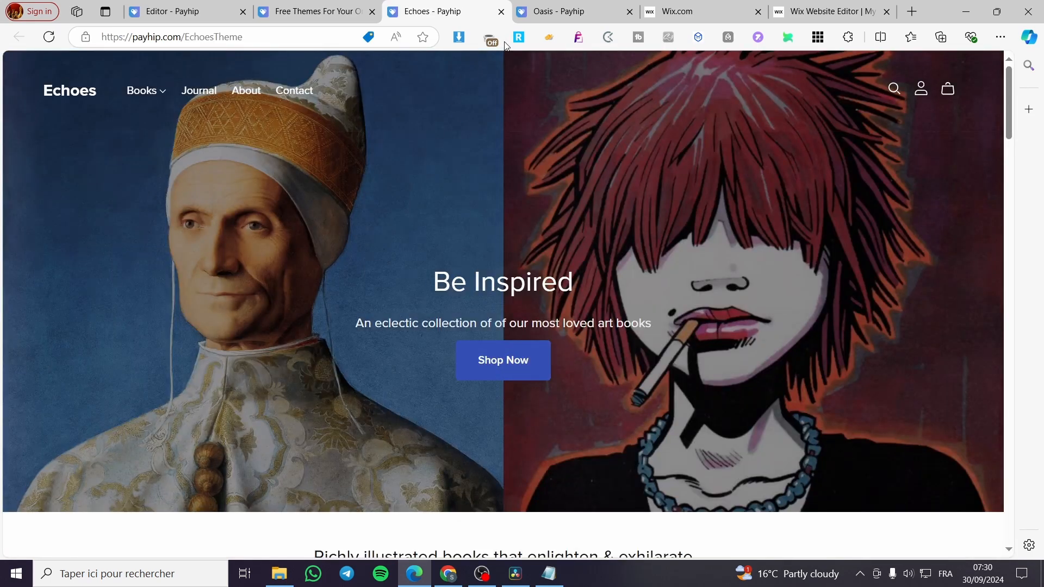
- Close the Echoes and Oasis theme previews and return to the store editor
{"action": "left_click", "coordinate": [500, 12]}
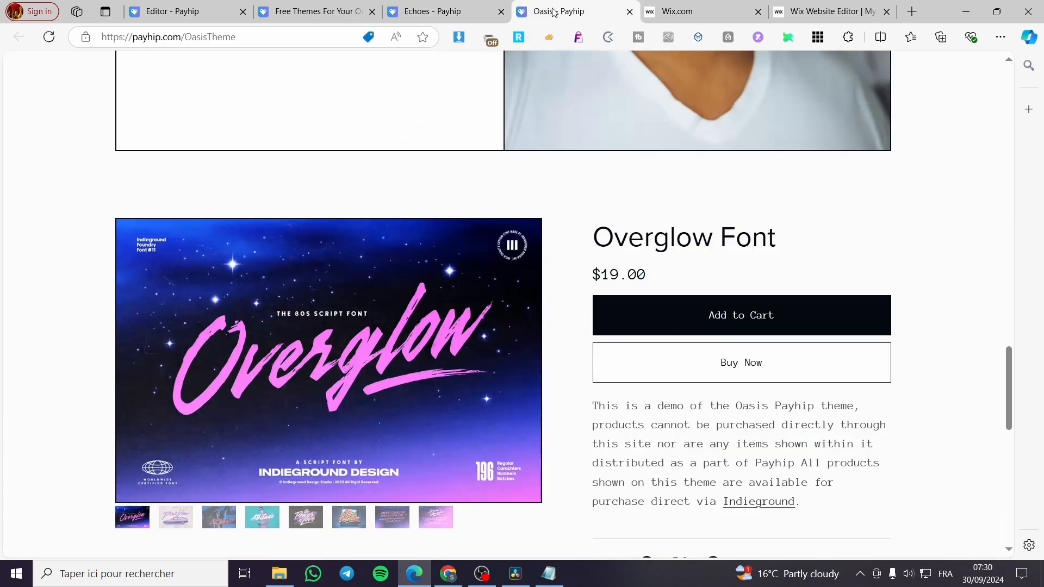
{"action": "left_click", "coordinate": [500, 12]}
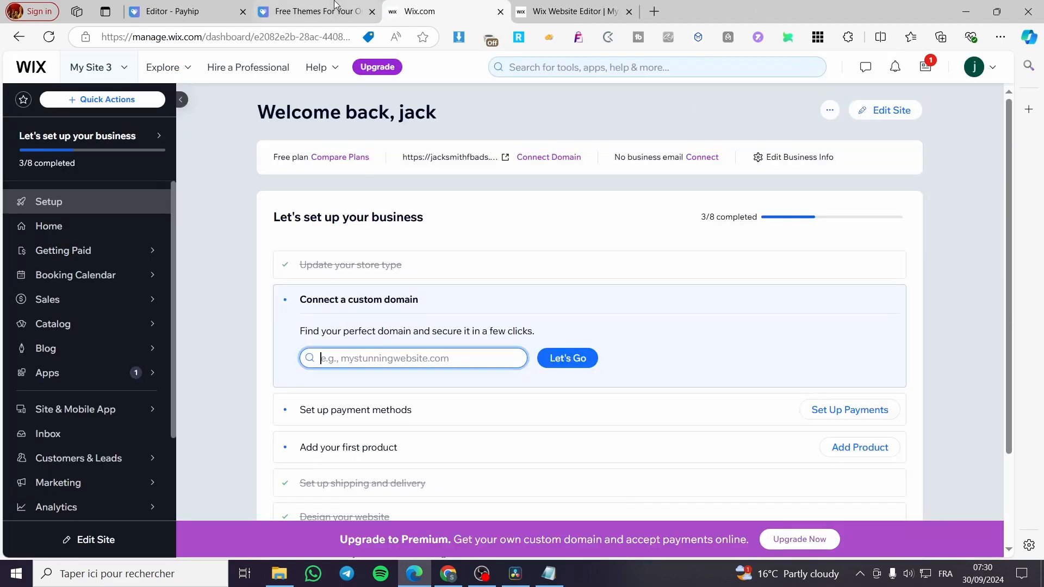
{"action": "left_click", "coordinate": [320, 9]}
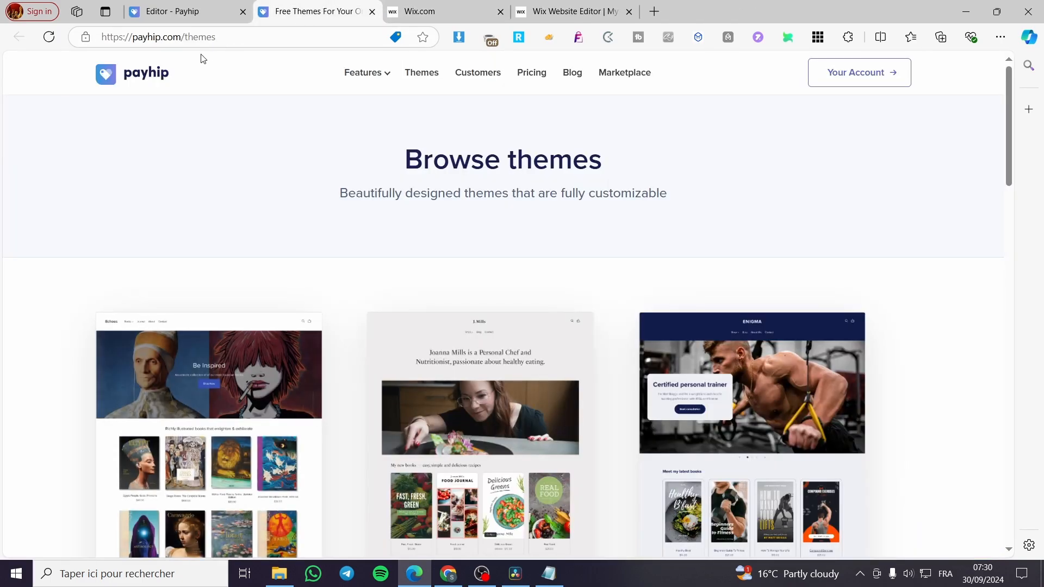
{"action": "left_click", "coordinate": [199, 17]}
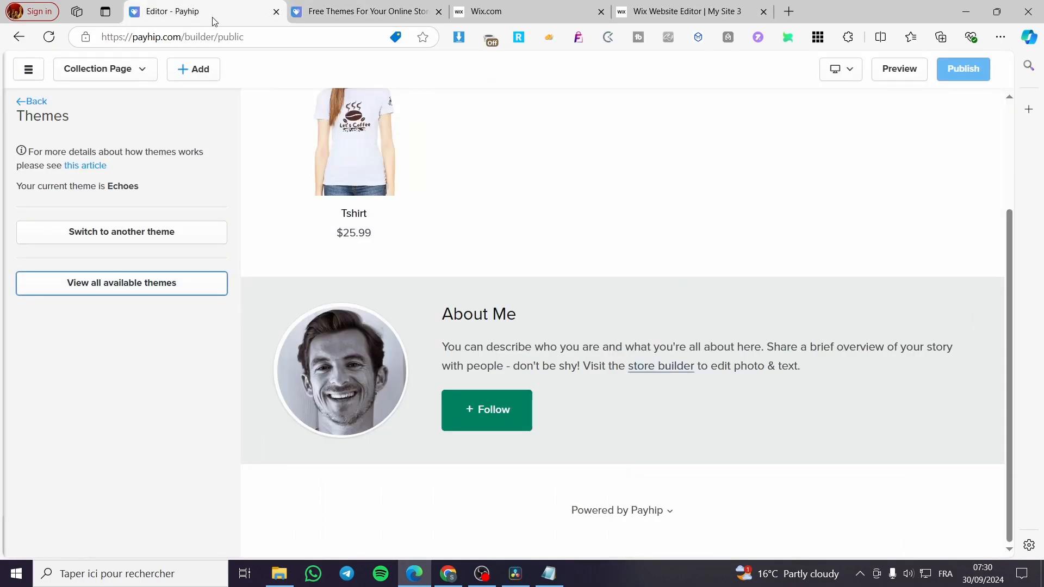
- Switch the store's theme to Oasis and accept the theme change
{"action": "left_click", "coordinate": [92, 236]}
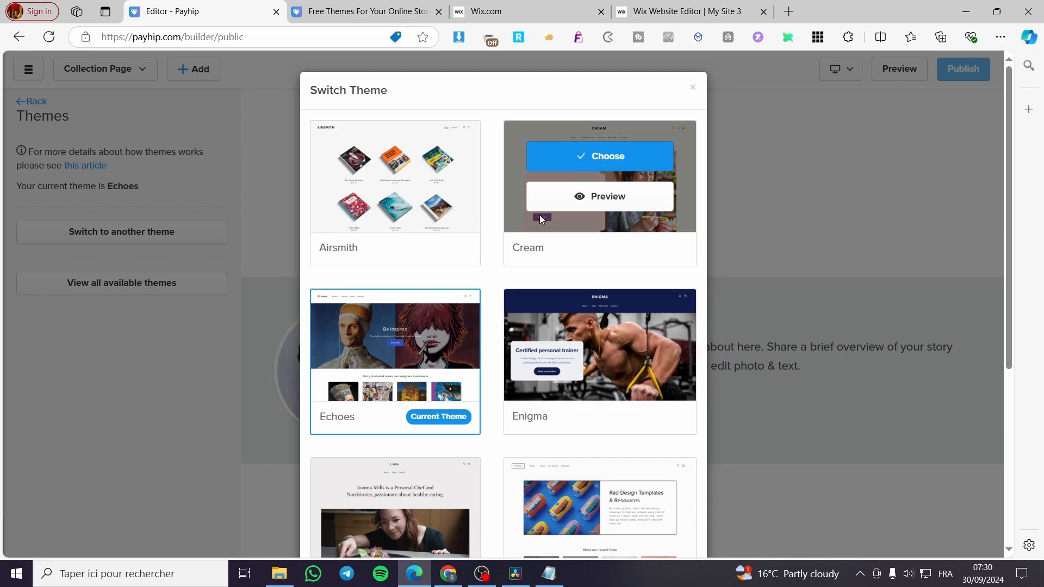
{"action": "scroll", "coordinate": [649, 365], "scroll_direction": "down", "scroll_amount": 4}
{"action": "scroll", "coordinate": [649, 372], "scroll_direction": "down", "scroll_amount": 1}
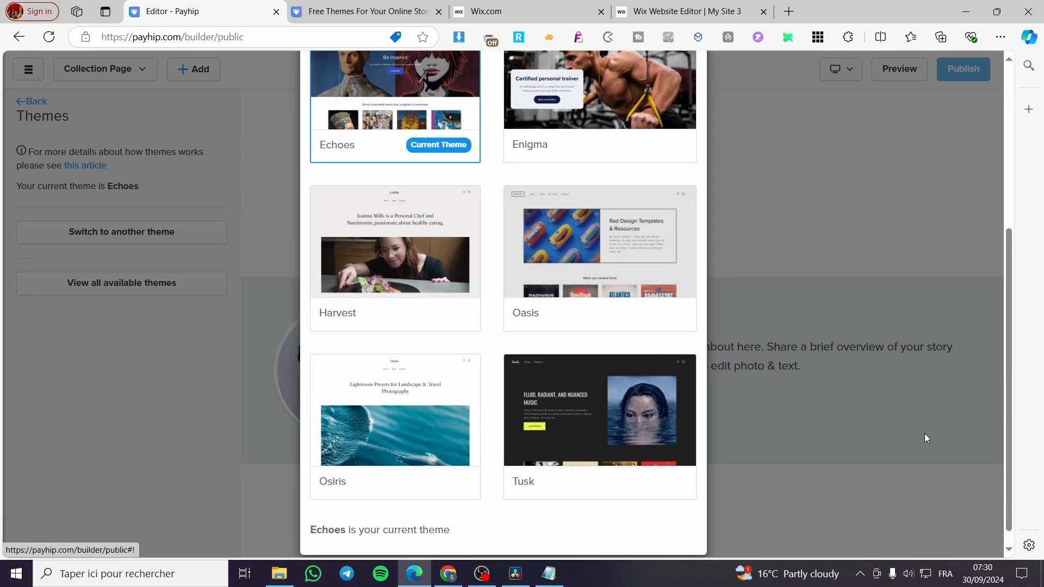
{"action": "left_click", "coordinate": [638, 226]}
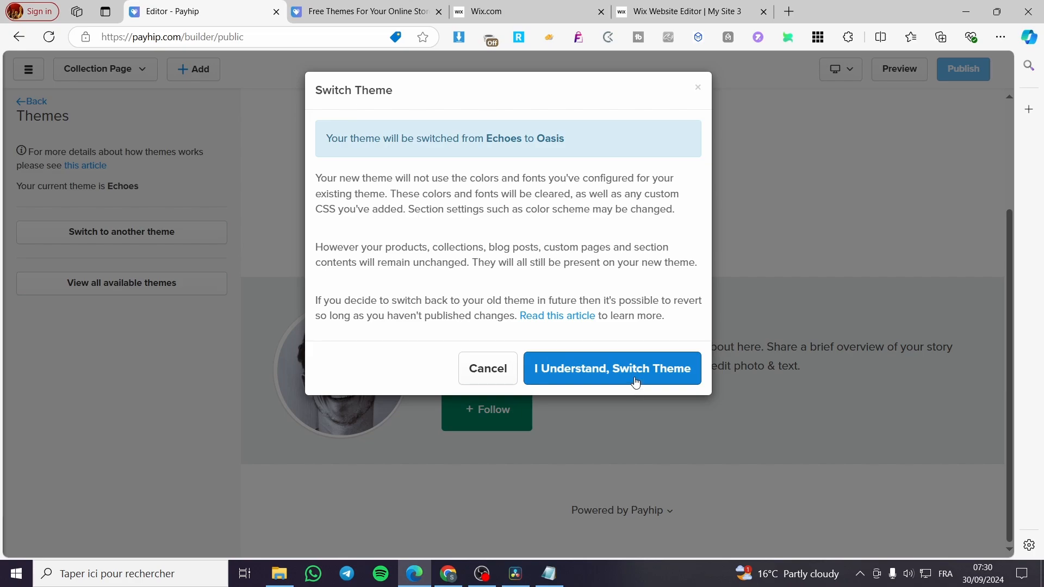
{"action": "left_click", "coordinate": [635, 381]}
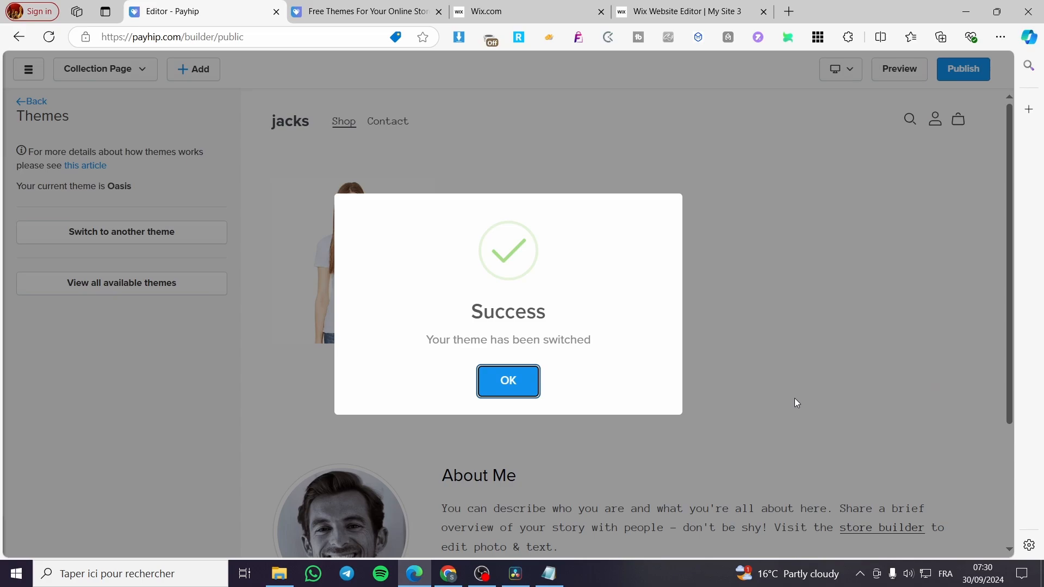
{"action": "left_click", "coordinate": [516, 389]}
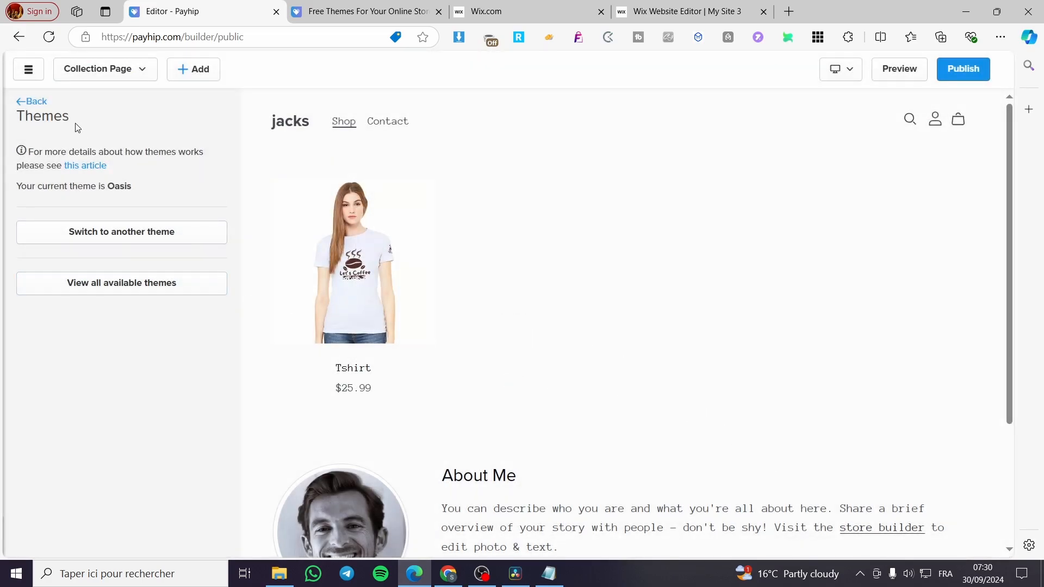
- Look through the section types that can be added to the store page, without adding one
{"action": "left_click", "coordinate": [31, 103]}
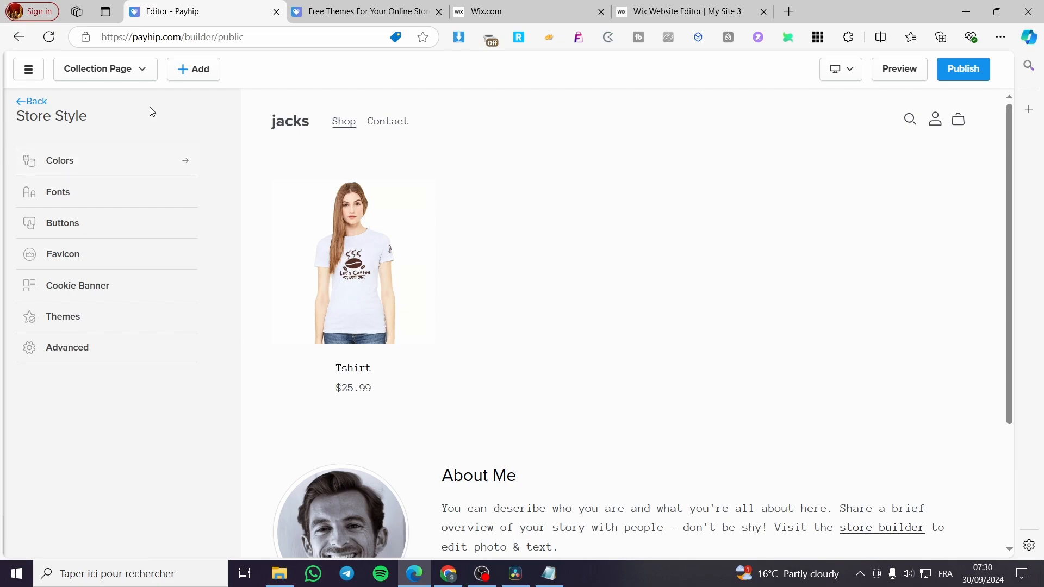
{"action": "left_click", "coordinate": [196, 70]}
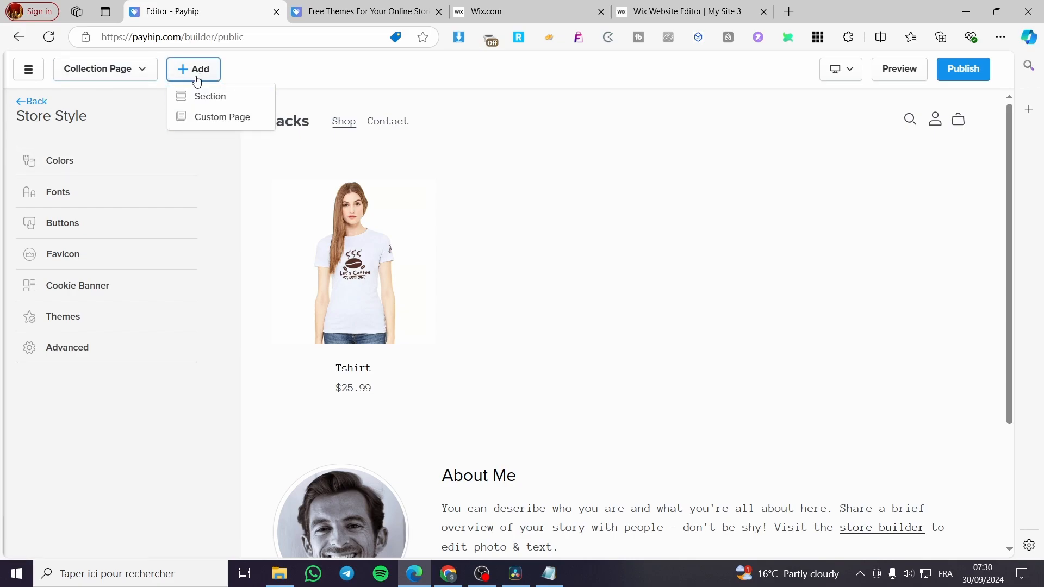
{"action": "left_click", "coordinate": [210, 96]}
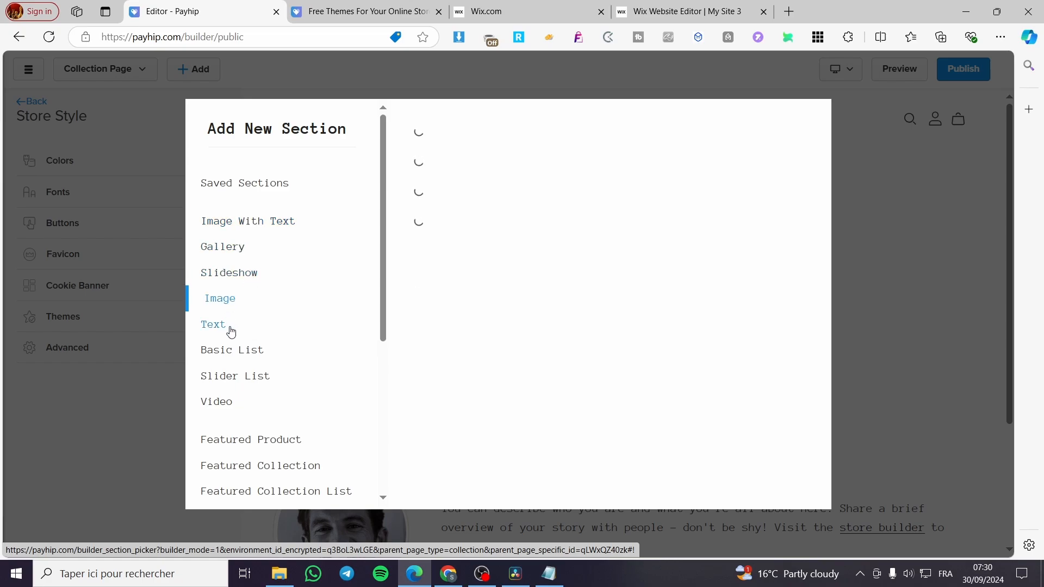
{"action": "scroll", "coordinate": [226, 337], "scroll_direction": "down", "scroll_amount": 5}
{"action": "scroll", "coordinate": [256, 348], "scroll_direction": "up", "scroll_amount": 5}
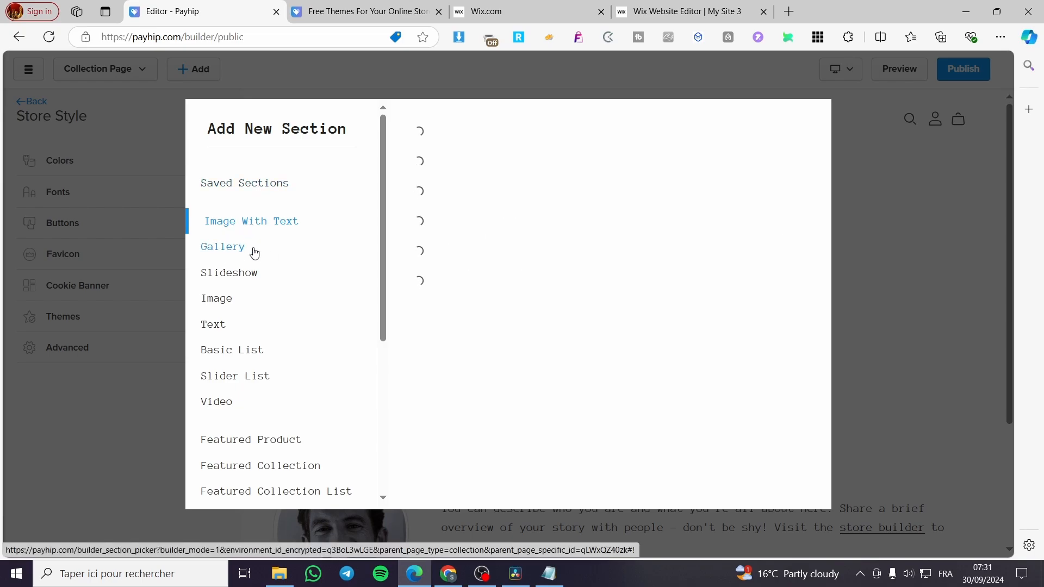
{"action": "left_click", "coordinate": [897, 268]}
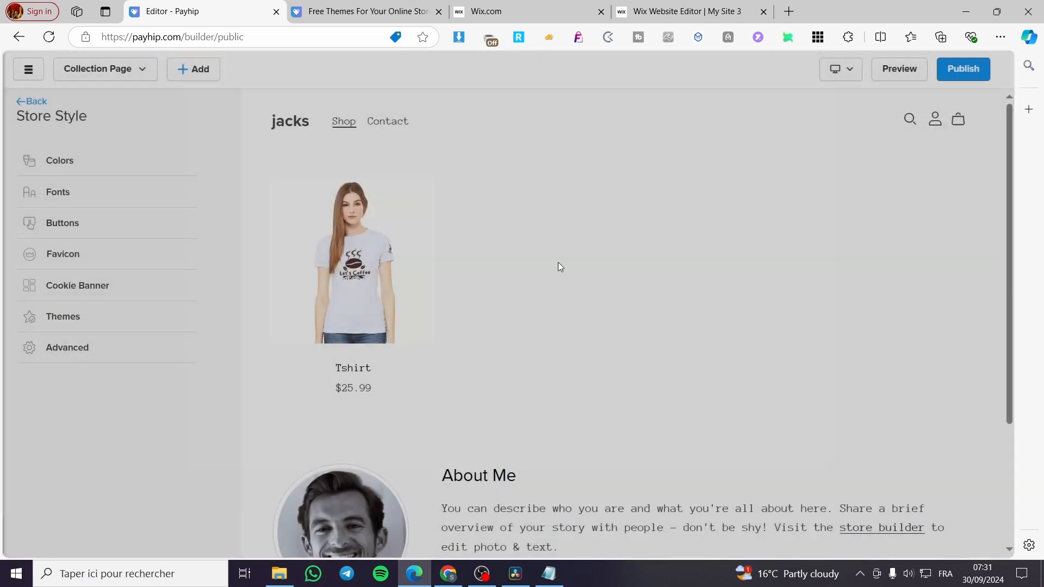
- Open the Tshirt product page in the store editor
{"action": "scroll", "coordinate": [348, 301], "scroll_direction": "down", "scroll_amount": 1}
{"action": "left_click", "coordinate": [133, 75]}
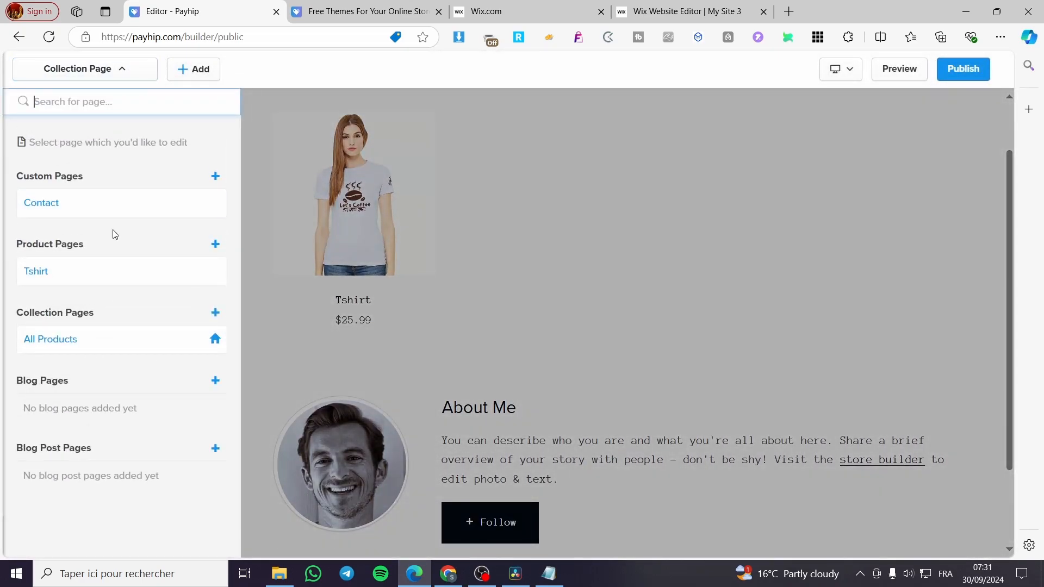
{"action": "left_click", "coordinate": [69, 277]}
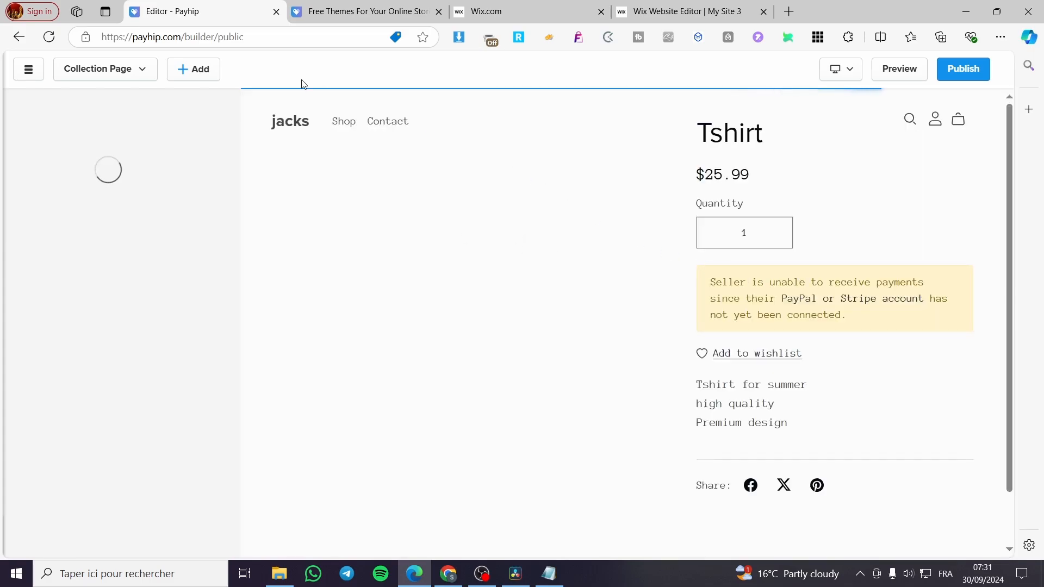
- Add a new section to the All Products page using the first Image With Text layout
{"action": "left_click", "coordinate": [192, 69]}
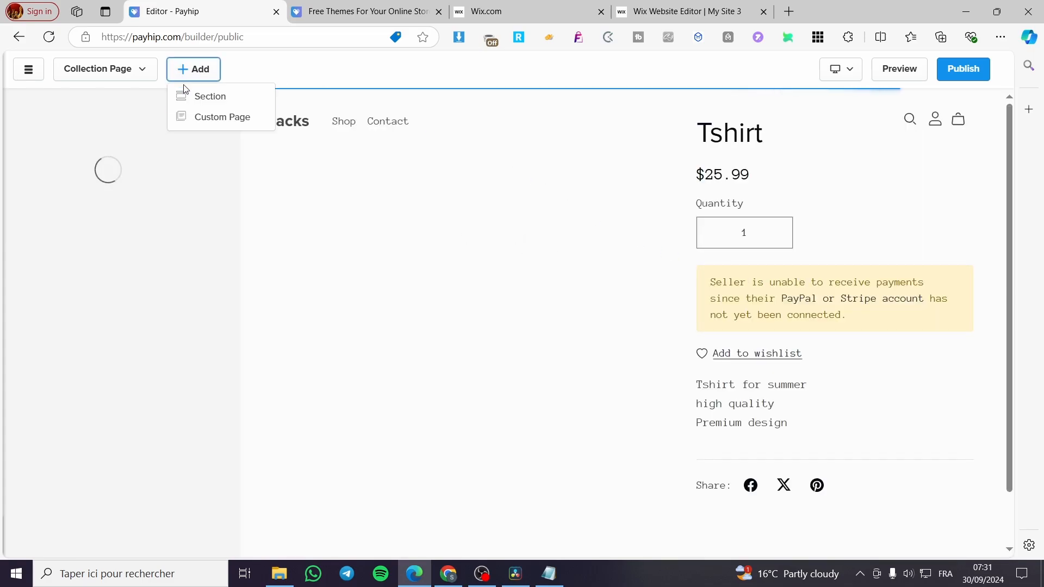
{"action": "left_click", "coordinate": [199, 118]}
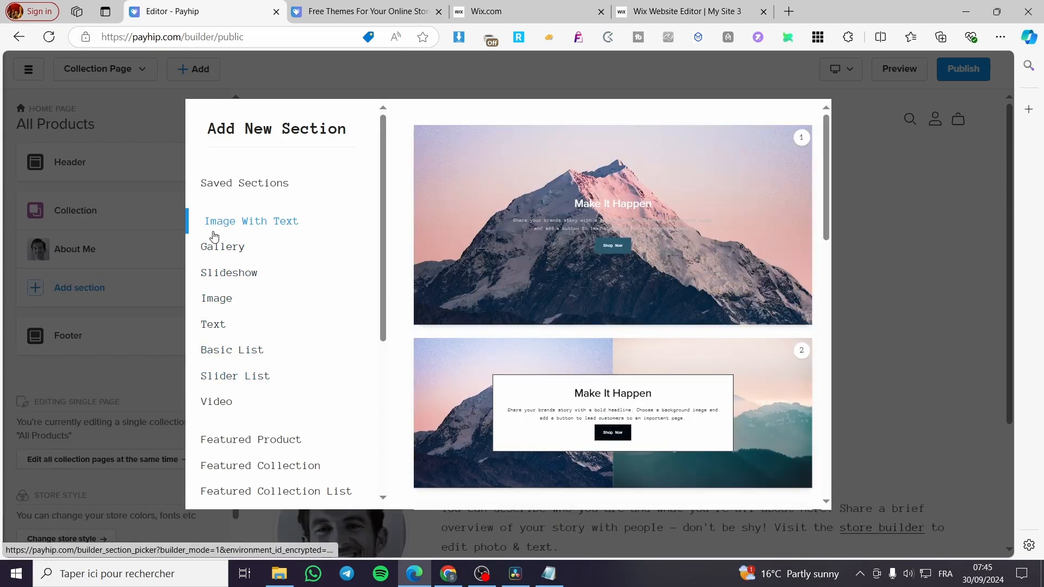
{"action": "scroll", "coordinate": [604, 296], "scroll_direction": "down", "scroll_amount": 10}
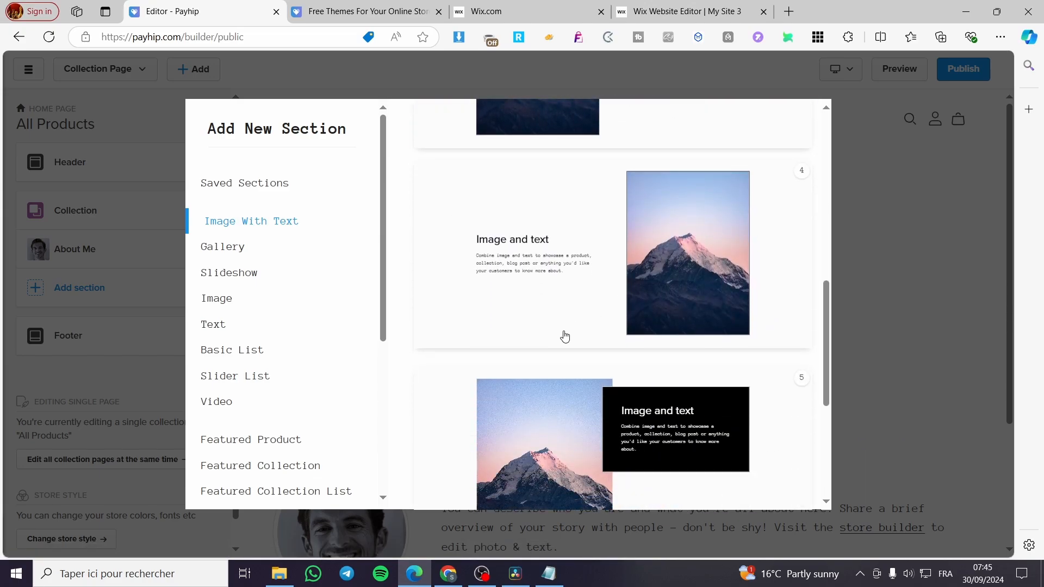
{"action": "scroll", "coordinate": [565, 338], "scroll_direction": "up", "scroll_amount": 10}
{"action": "scroll", "coordinate": [630, 322], "scroll_direction": "up", "scroll_amount": 2}
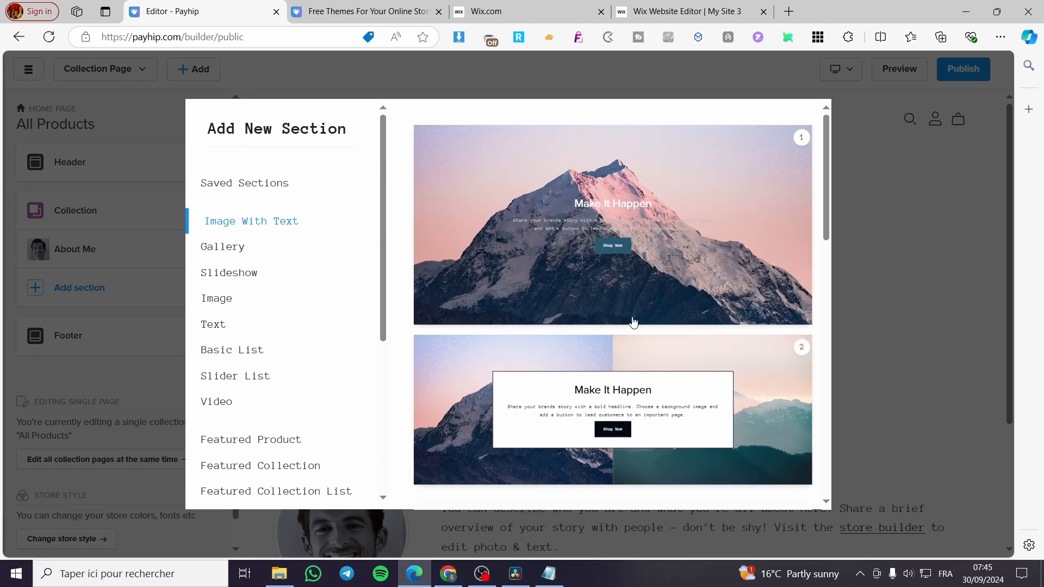
{"action": "left_click", "coordinate": [677, 298]}
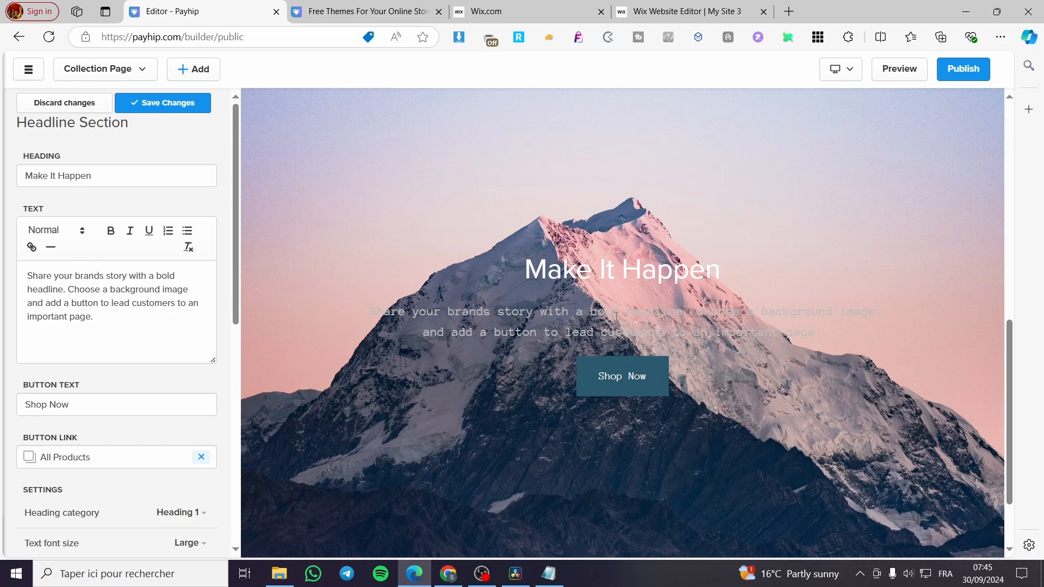
- Make the headline section's body text bold and review the section's remaining settings
{"action": "left_click_drag", "start_coordinate": [96, 317], "coordinate": [9, 283]}
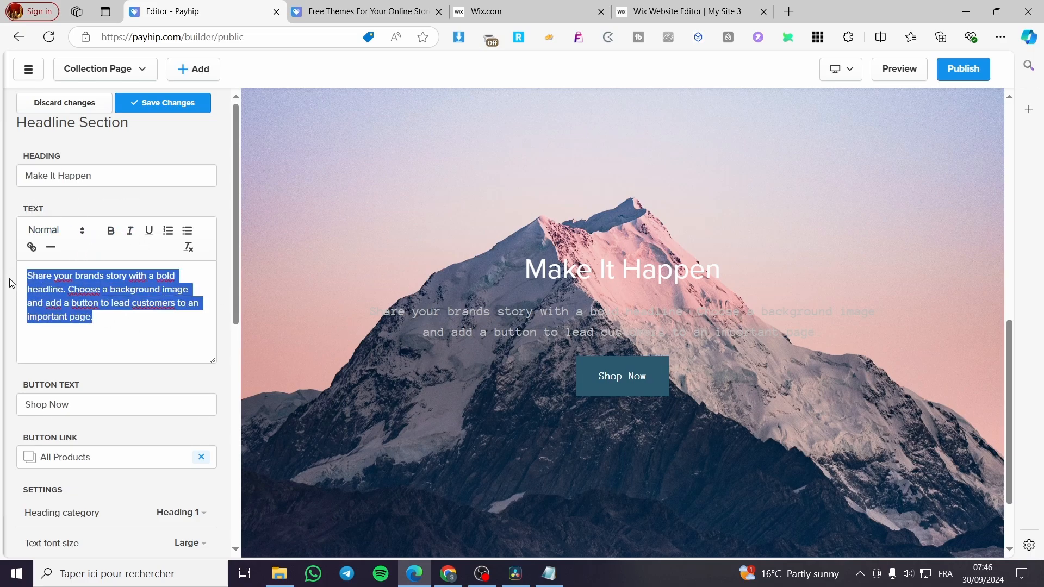
{"action": "left_click", "coordinate": [110, 230]}
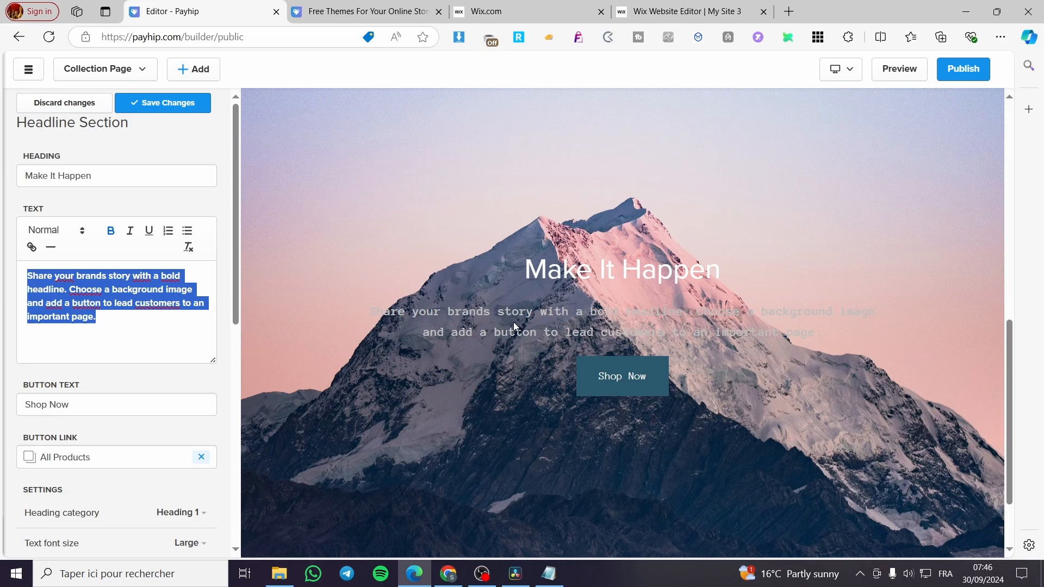
{"action": "scroll", "coordinate": [163, 342], "scroll_direction": "down", "scroll_amount": 3}
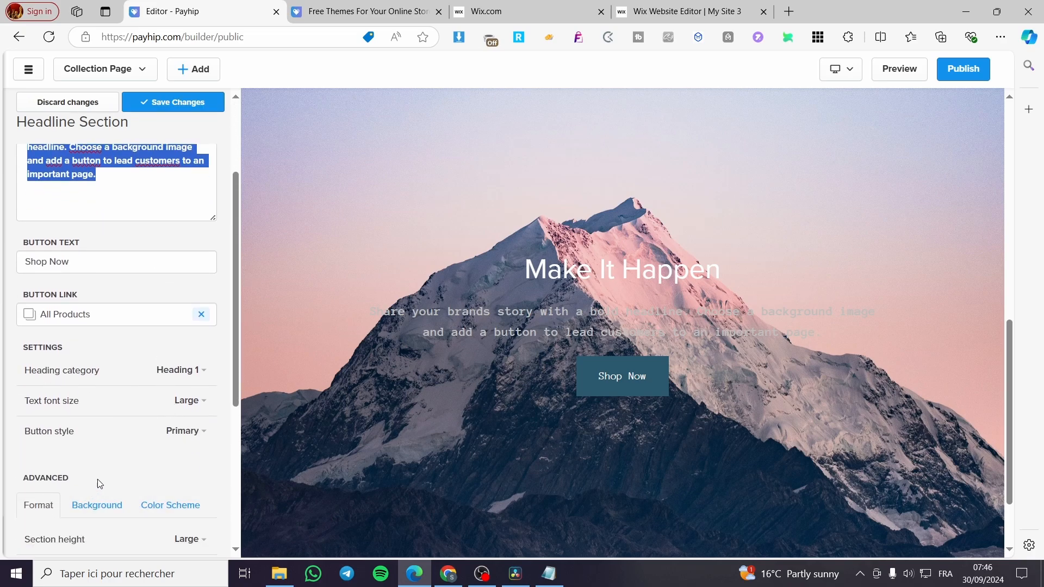
{"action": "scroll", "coordinate": [103, 476], "scroll_direction": "down", "scroll_amount": 4}
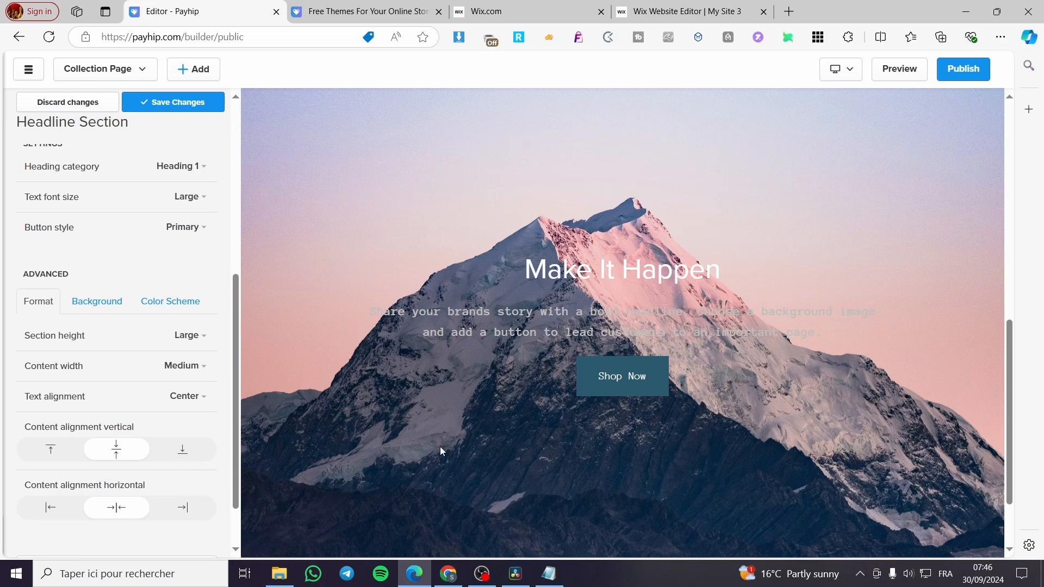
{"action": "scroll", "coordinate": [186, 378], "scroll_direction": "up", "scroll_amount": 7}
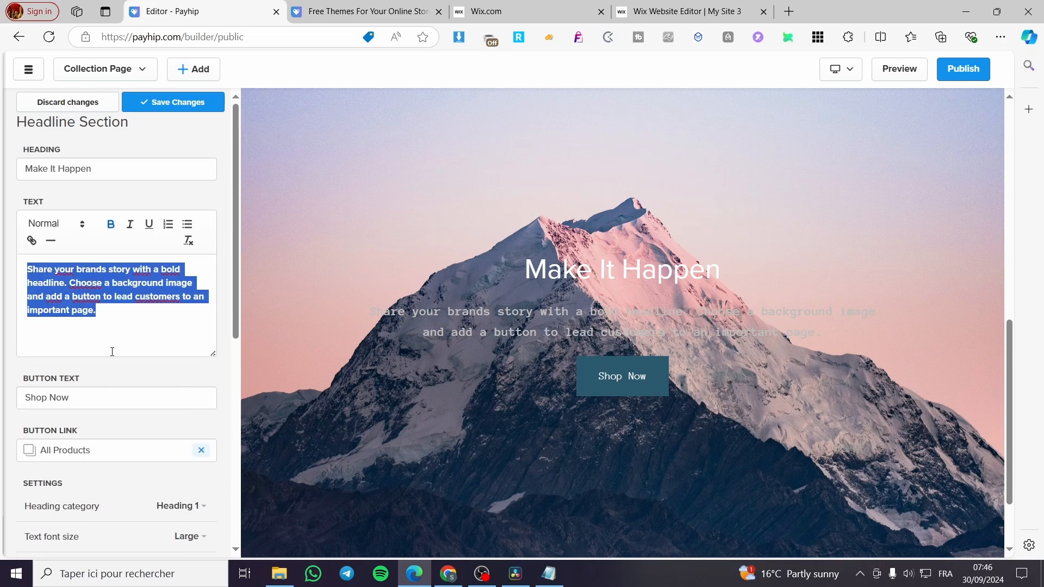
- Replace the headline section's background with an uploaded image, the Promo Bundle PNG from the Downloads folder
{"action": "scroll", "coordinate": [113, 465], "scroll_direction": "down", "scroll_amount": 3}
{"action": "scroll", "coordinate": [116, 465], "scroll_direction": "down", "scroll_amount": 5}
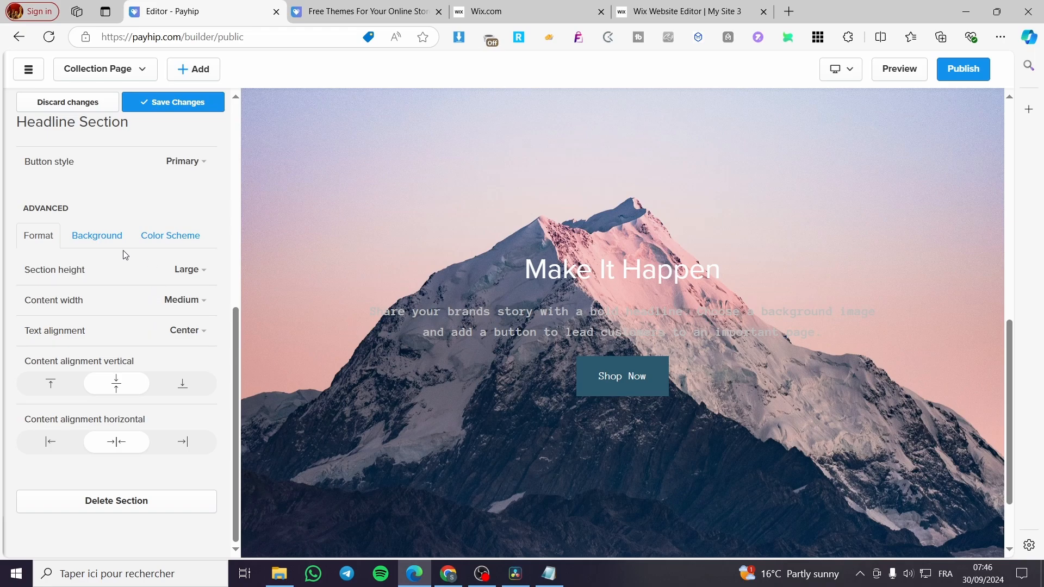
{"action": "left_click", "coordinate": [95, 240]}
{"action": "left_click", "coordinate": [72, 471]}
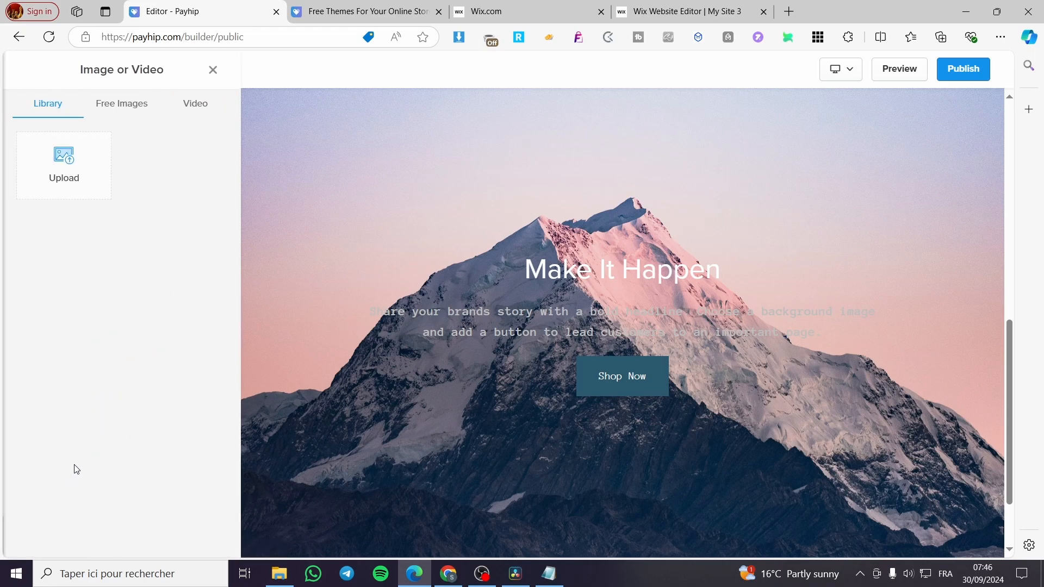
{"action": "left_click", "coordinate": [62, 178]}
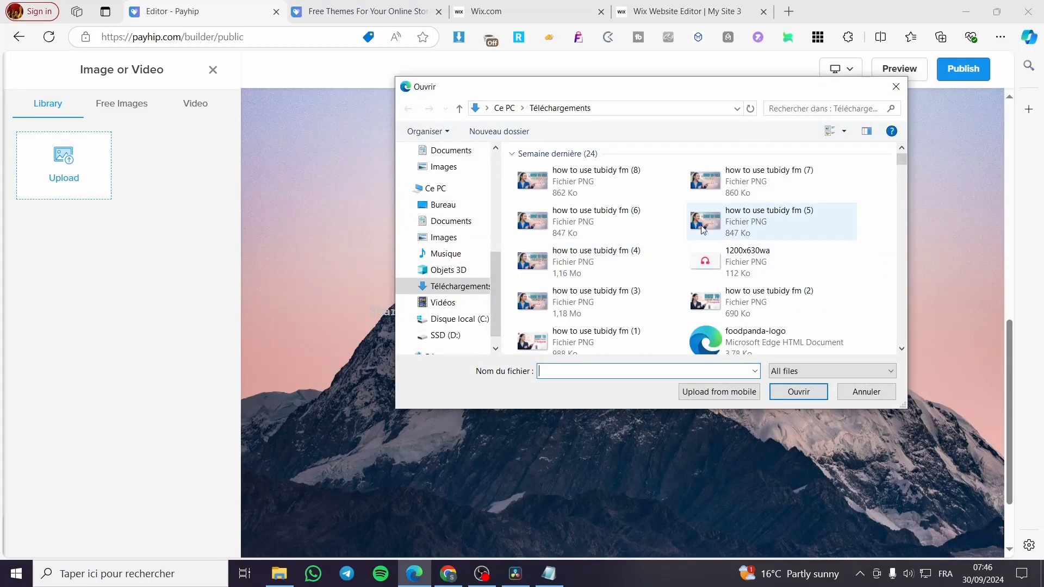
{"action": "scroll", "coordinate": [723, 283], "scroll_direction": "down", "scroll_amount": 2}
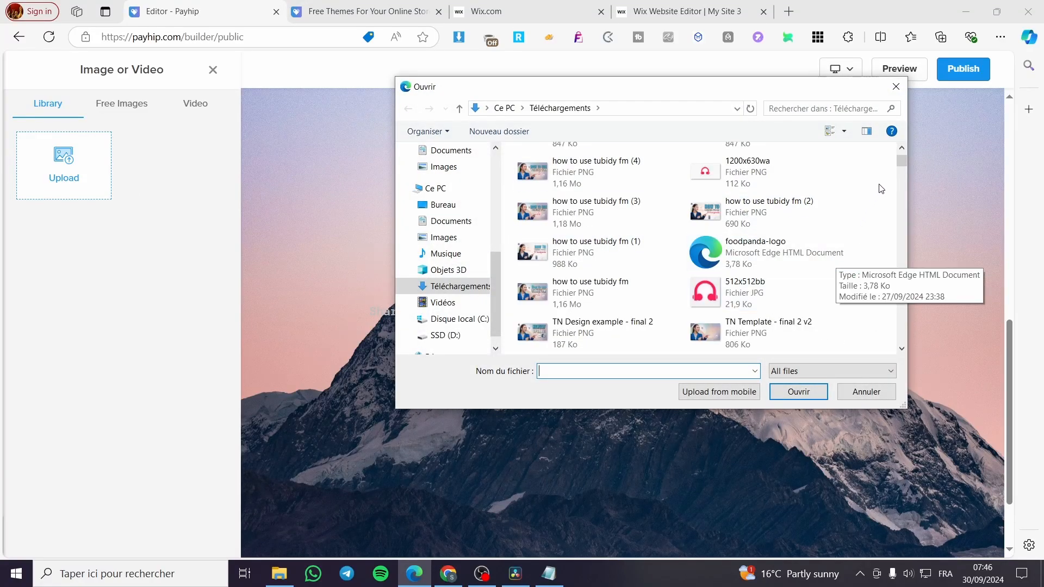
{"action": "scroll", "coordinate": [900, 160], "scroll_direction": "down", "scroll_amount": 5}
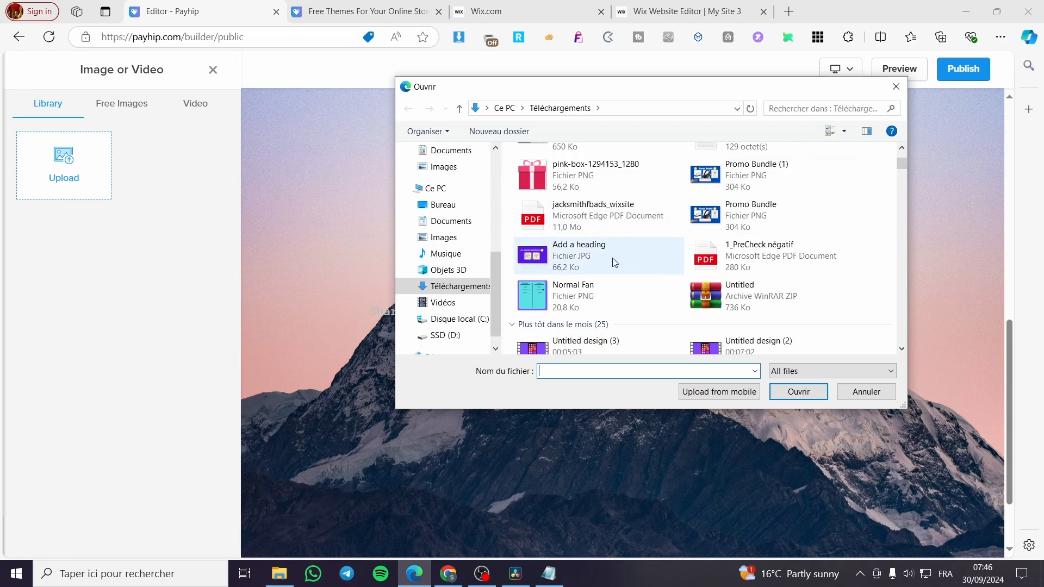
{"action": "double_click", "coordinate": [727, 205]}
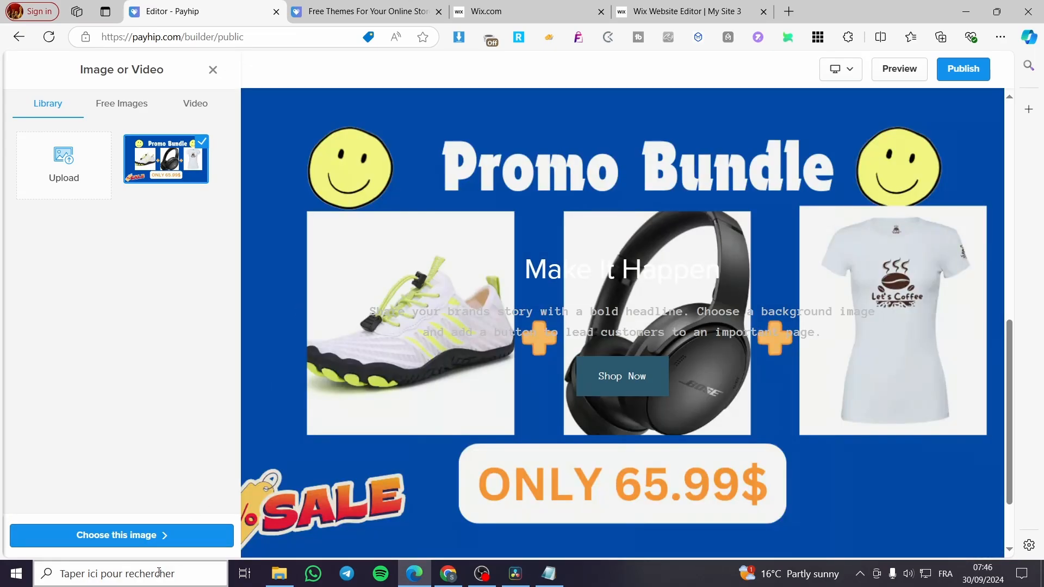
{"action": "left_click", "coordinate": [122, 535]}
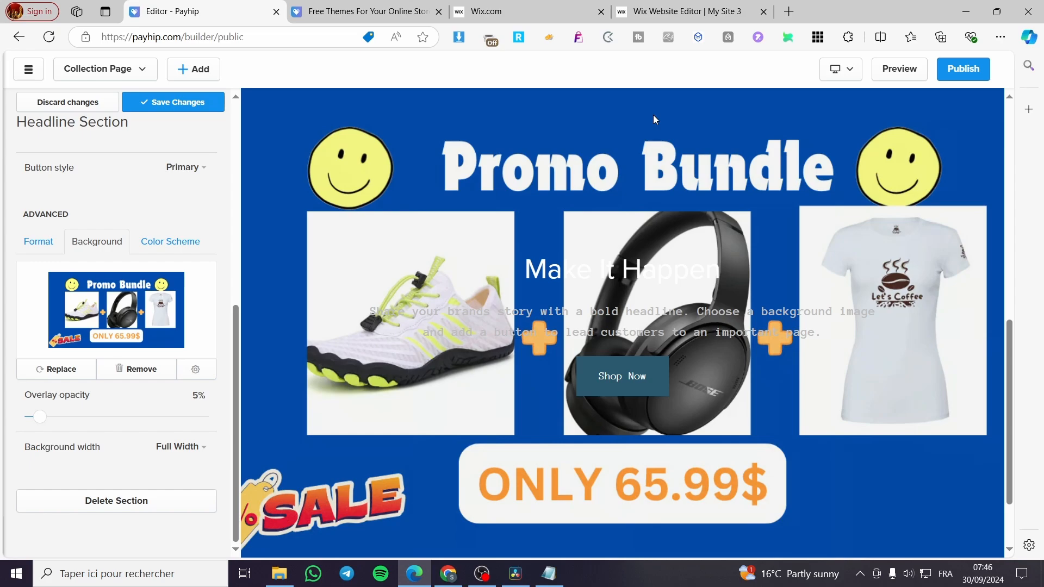
- Review the headline section's format options and color schemes, and check the banner within the page preview
{"action": "left_click", "coordinate": [21, 246]}
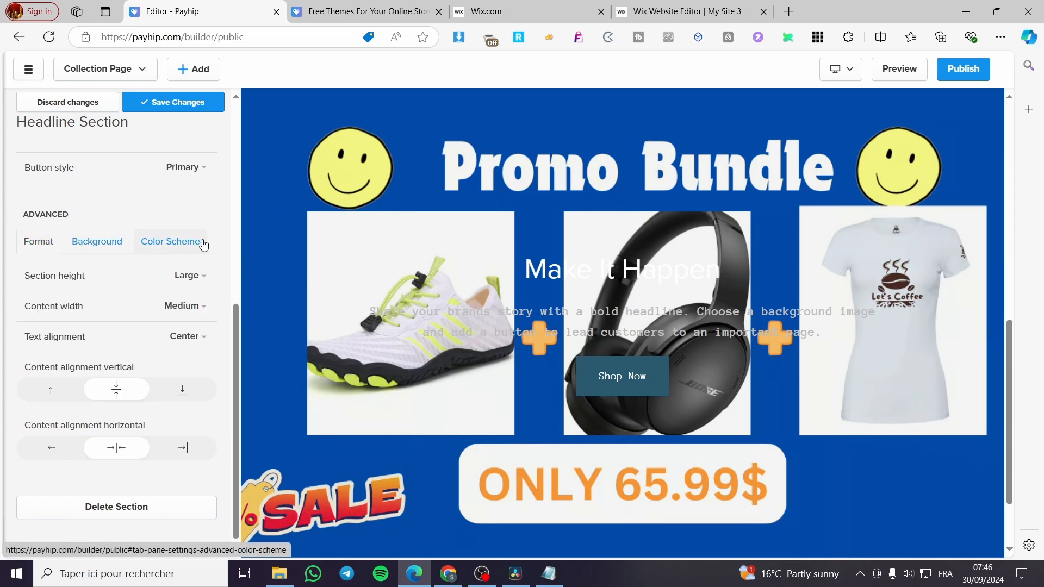
{"action": "left_click", "coordinate": [199, 245]}
{"action": "scroll", "coordinate": [543, 400], "scroll_direction": "up", "scroll_amount": 4}
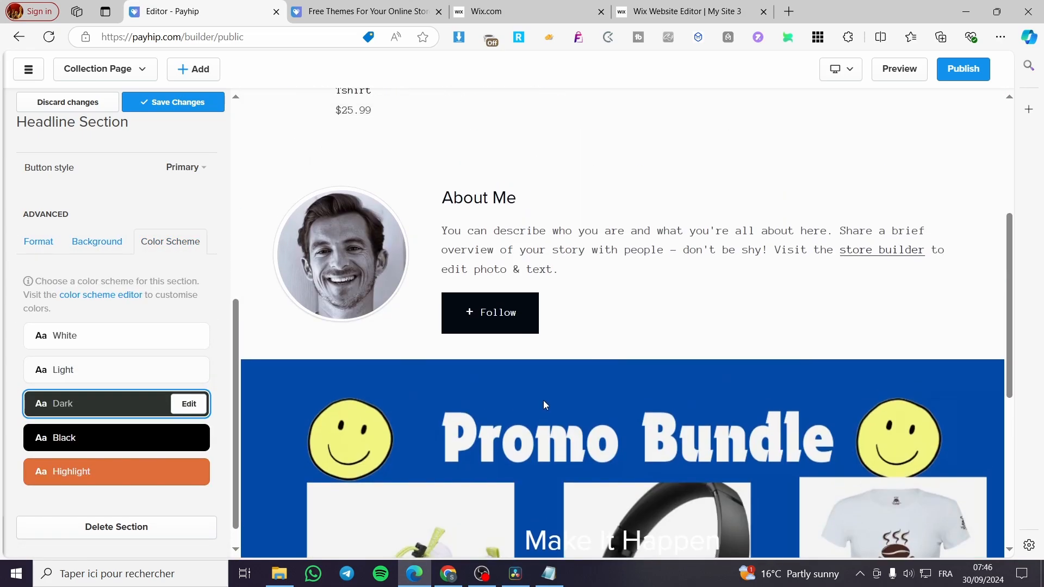
- Open the headline section's Dark color scheme for editing and save the pending section changes
{"action": "scroll", "coordinate": [543, 400], "scroll_direction": "down", "scroll_amount": 3}
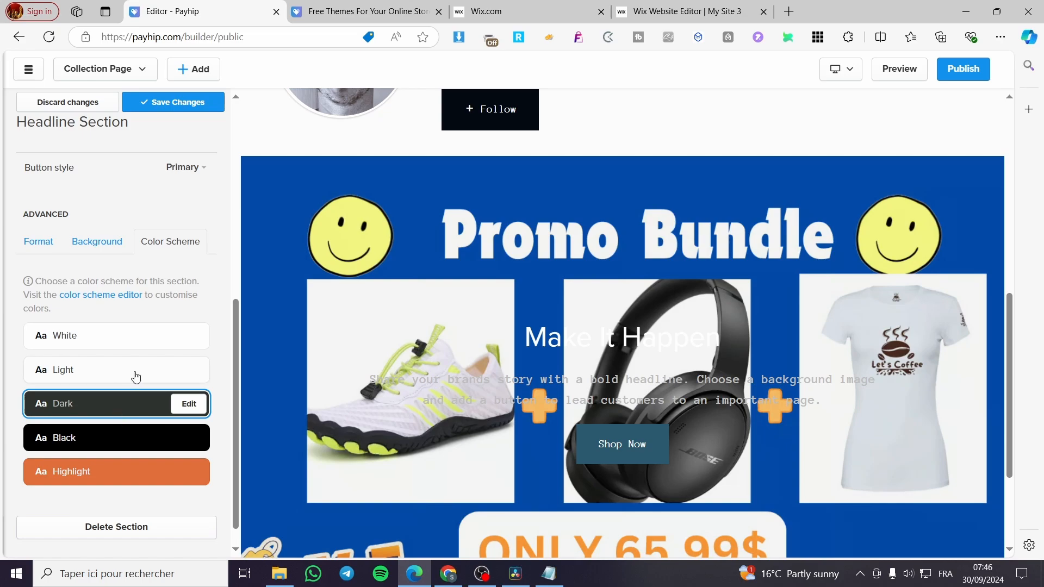
{"action": "left_click", "coordinate": [179, 405]}
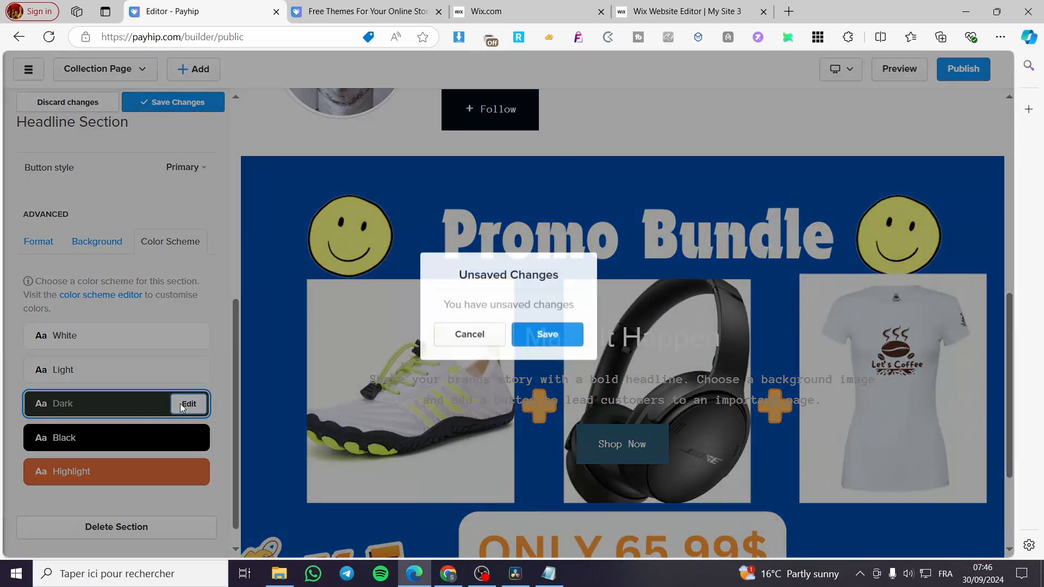
{"action": "left_click", "coordinate": [543, 333]}
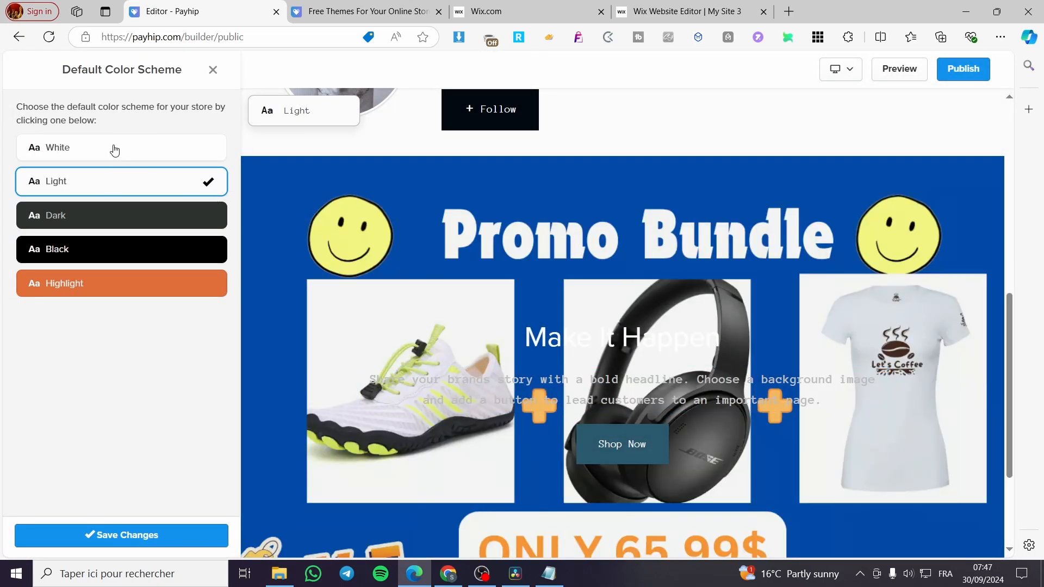
- Try Black as the store's default color scheme, set it to White instead, and save the change
{"action": "left_click", "coordinate": [108, 250]}
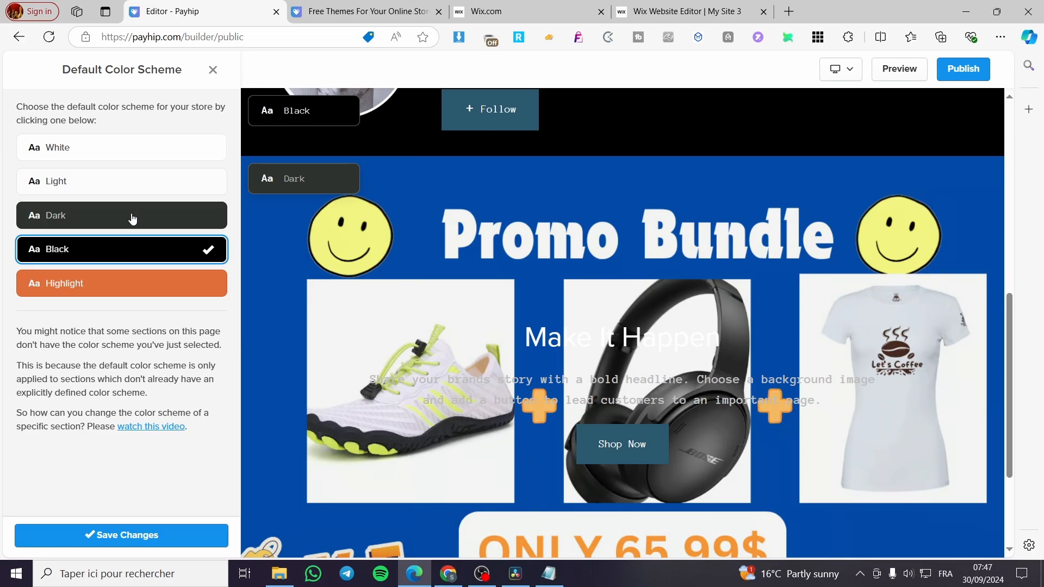
{"action": "left_click", "coordinate": [144, 155]}
{"action": "scroll", "coordinate": [811, 181], "scroll_direction": "up", "scroll_amount": 10}
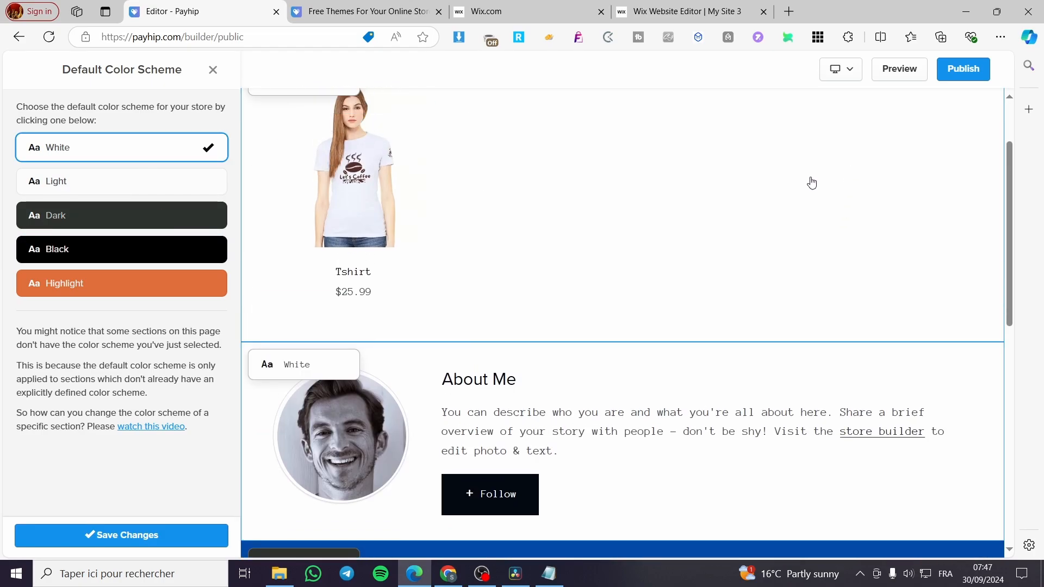
{"action": "scroll", "coordinate": [697, 415], "scroll_direction": "down", "scroll_amount": 10}
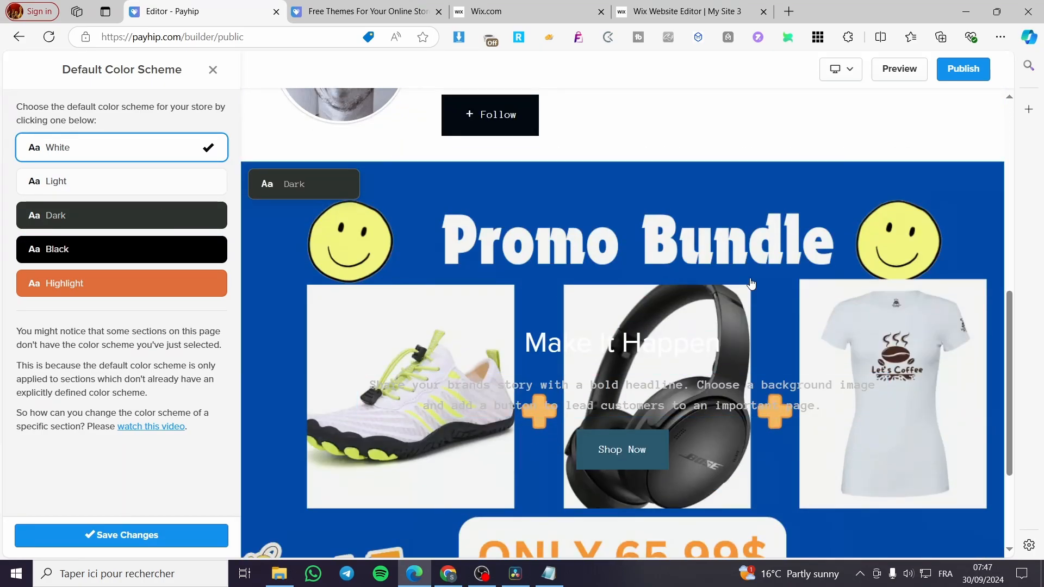
{"action": "left_click", "coordinate": [138, 535]}
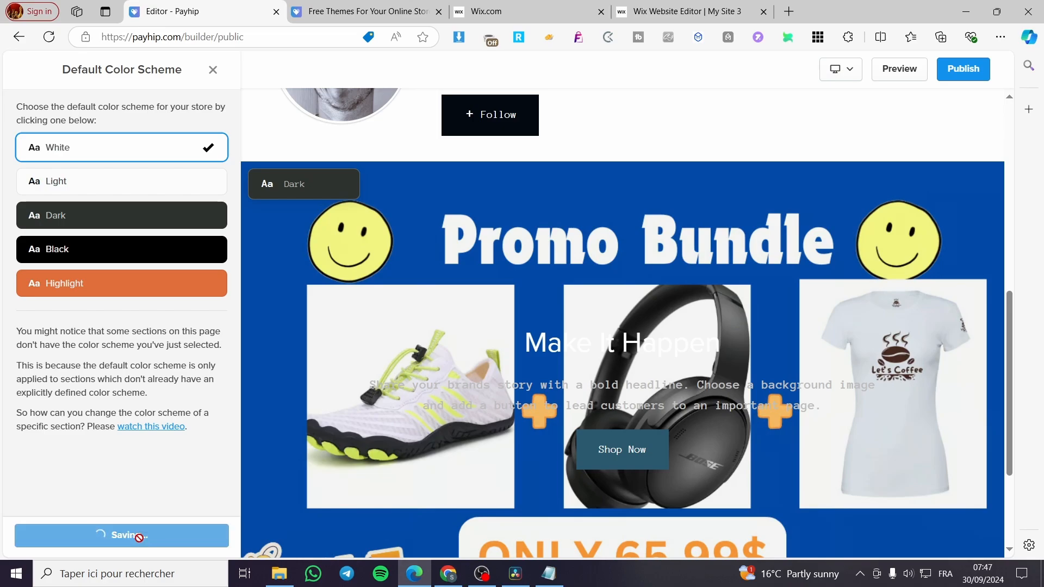
{"action": "scroll", "coordinate": [376, 511], "scroll_direction": "down", "scroll_amount": 3}
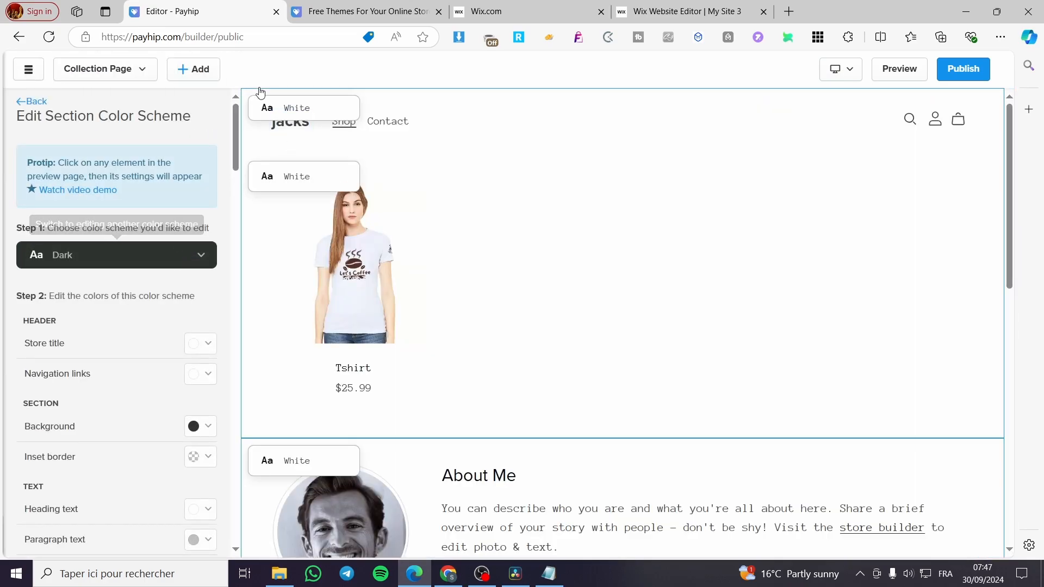
- Add a new section to the All Products page using the Featured Product layout
{"action": "left_click", "coordinate": [193, 69]}
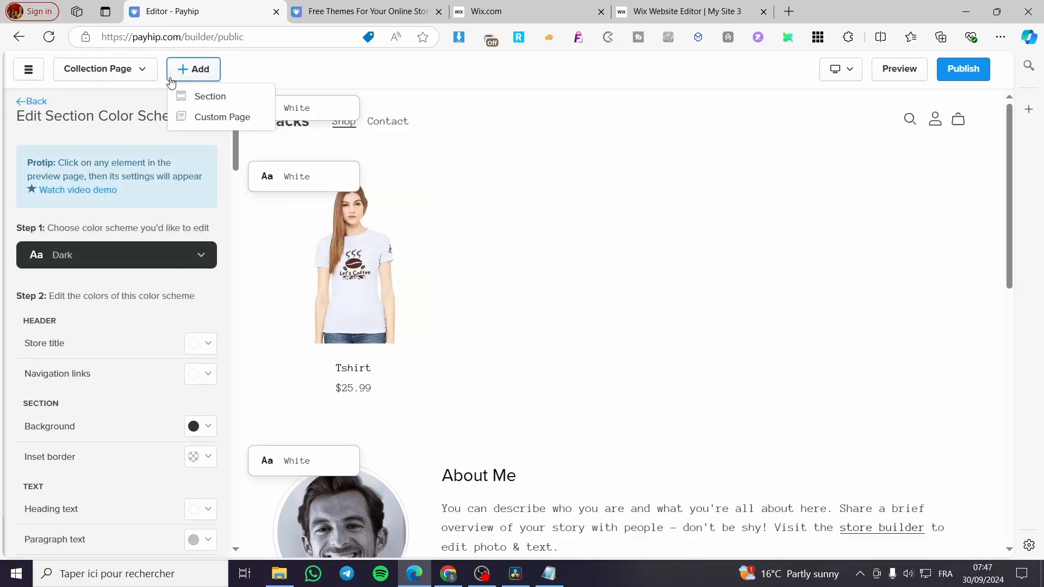
{"action": "left_click", "coordinate": [210, 95]}
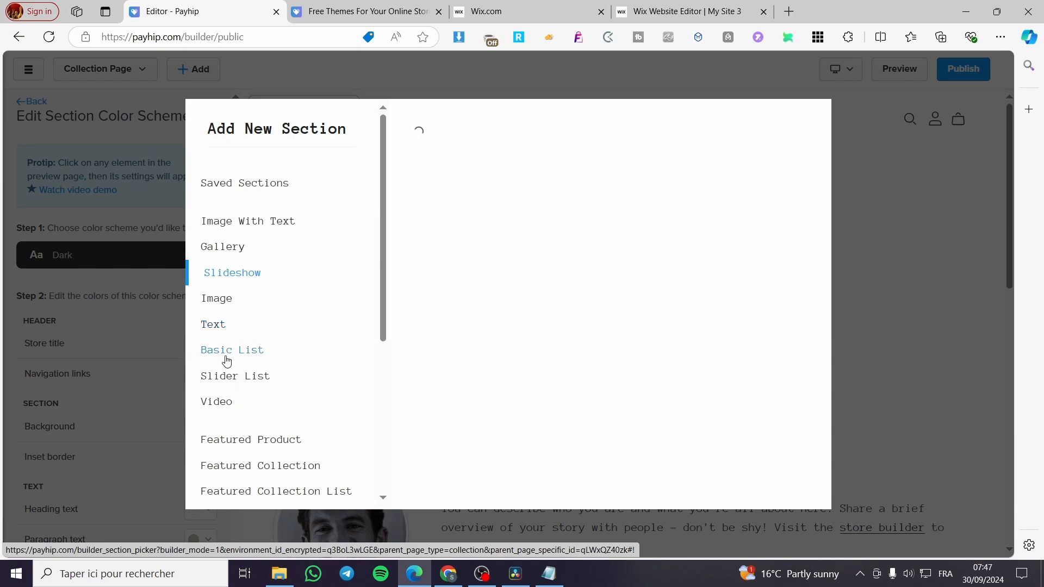
{"action": "scroll", "coordinate": [258, 376], "scroll_direction": "down", "scroll_amount": 3}
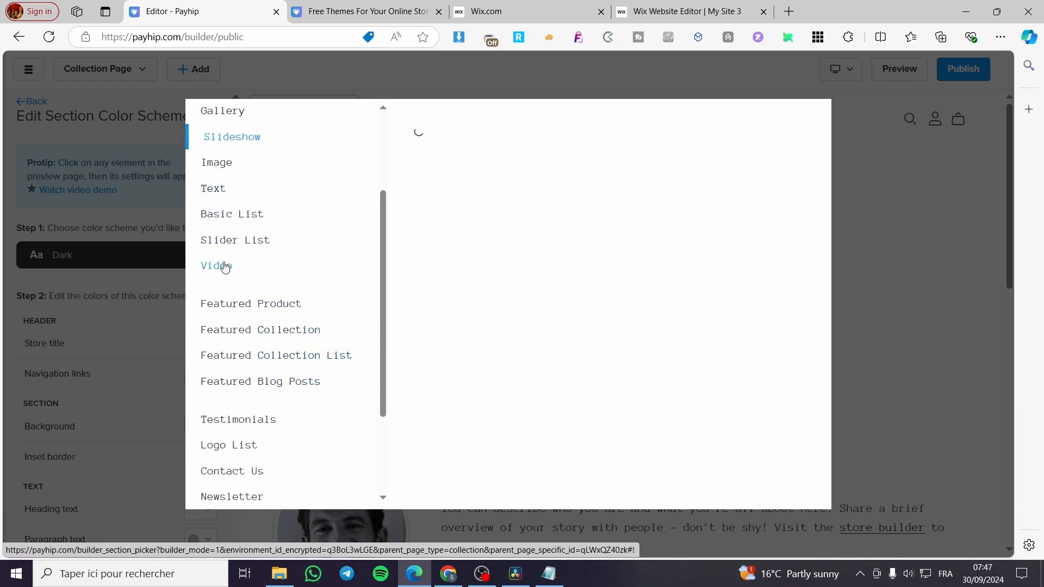
{"action": "left_click", "coordinate": [274, 307]}
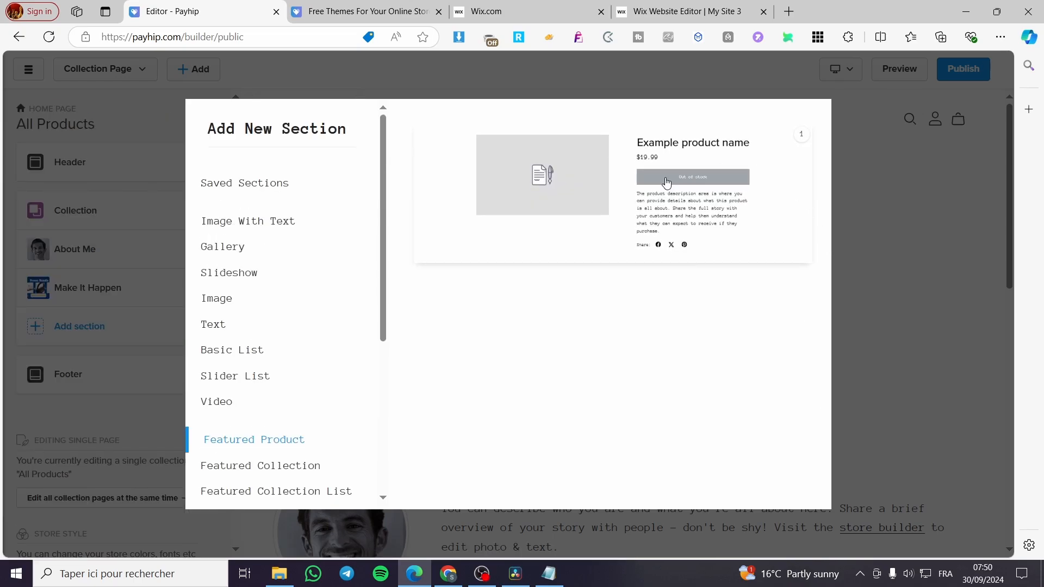
{"action": "left_click", "coordinate": [667, 183]}
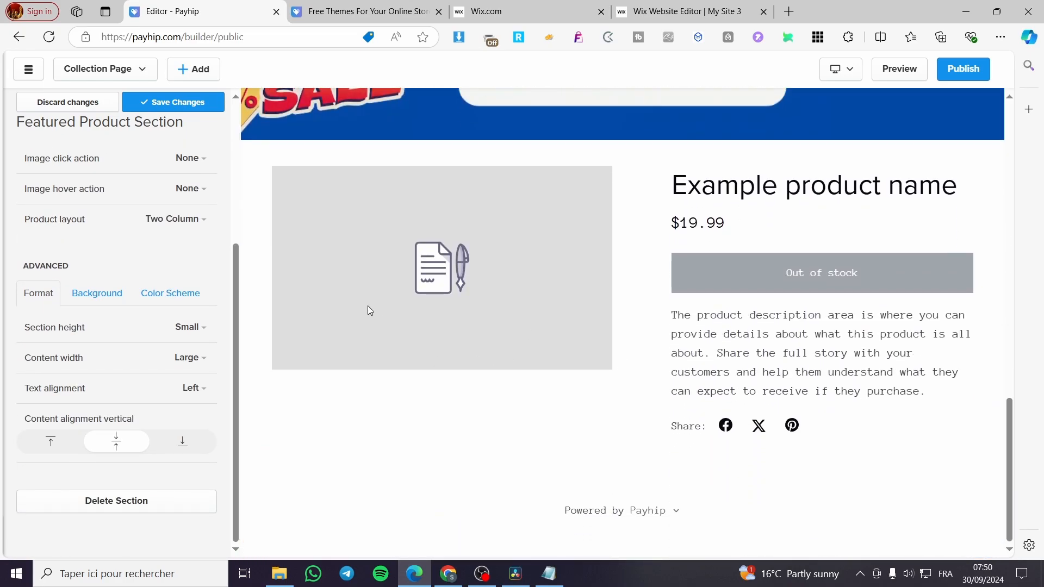
- Choose the Tshirt product for the featured product section and save the changes
{"action": "scroll", "coordinate": [84, 296], "scroll_direction": "up", "scroll_amount": 4}
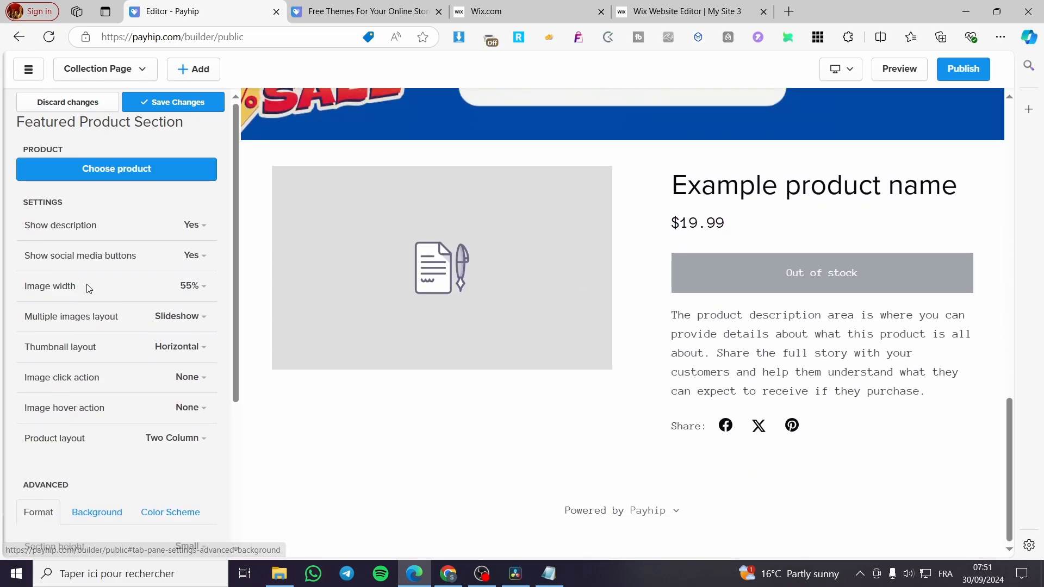
{"action": "left_click", "coordinate": [122, 173]}
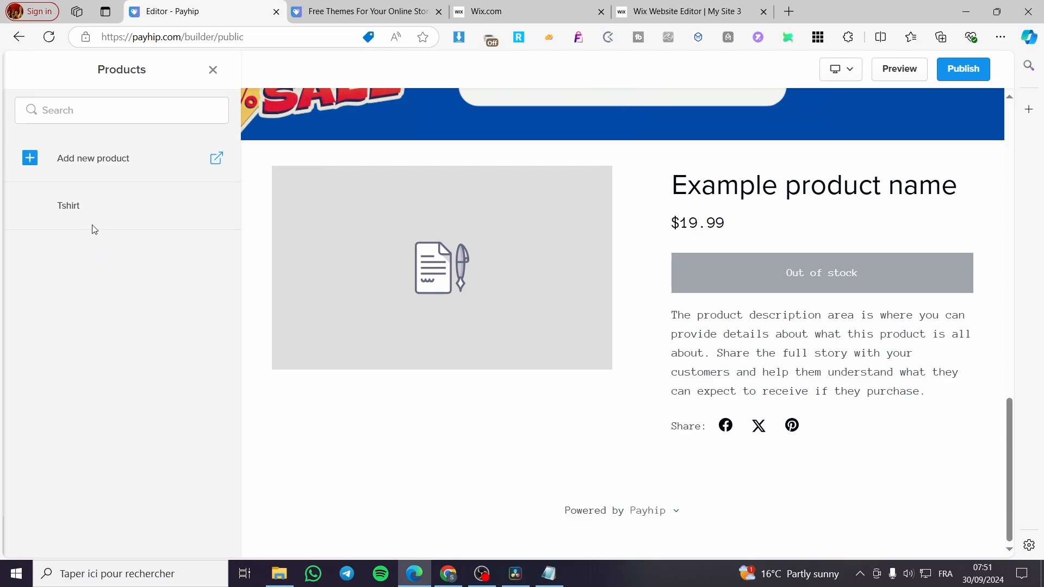
{"action": "left_click", "coordinate": [78, 219]}
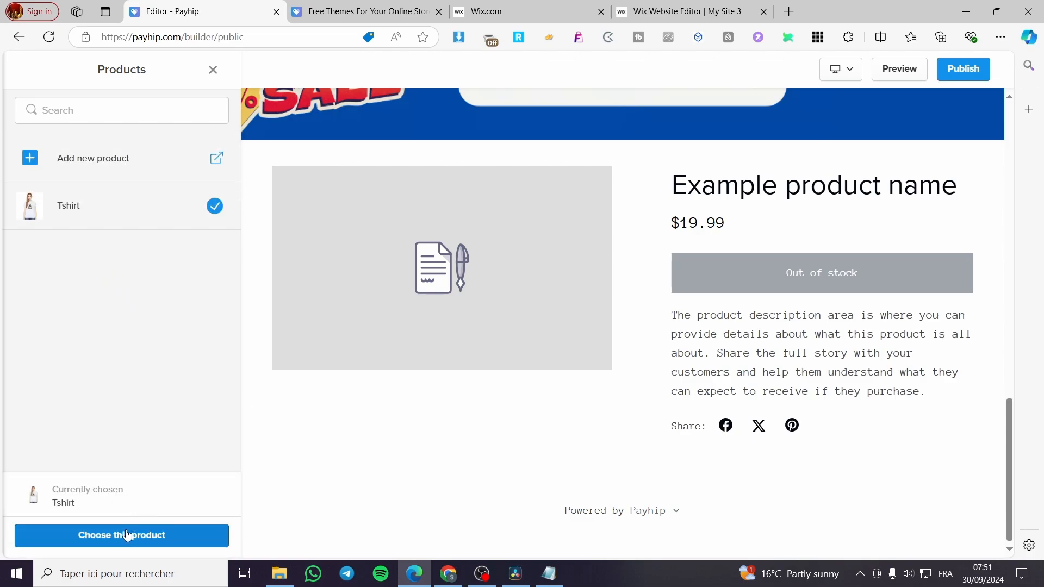
{"action": "left_click", "coordinate": [152, 536]}
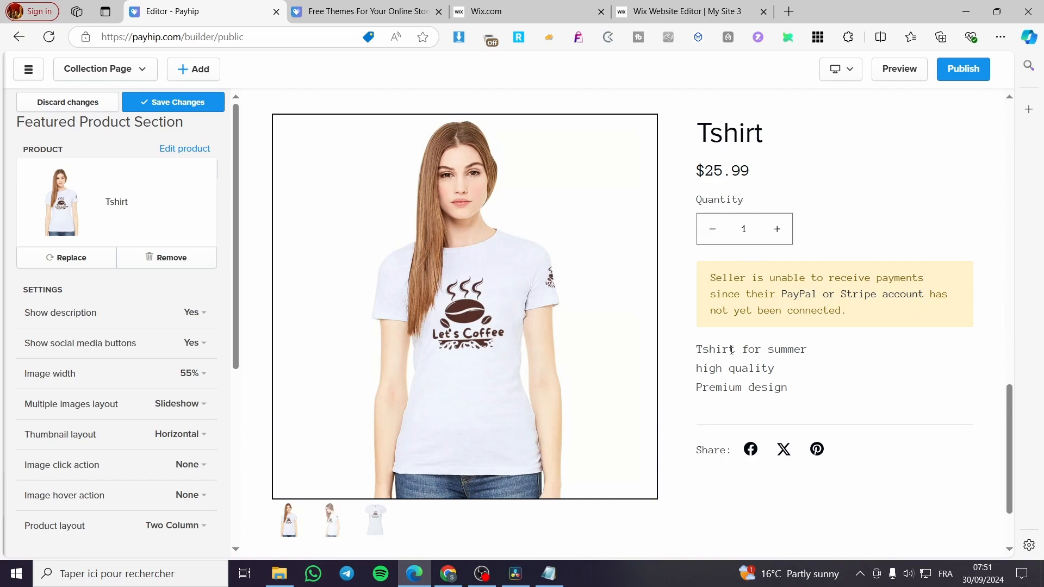
{"action": "scroll", "coordinate": [732, 349], "scroll_direction": "up", "scroll_amount": 3}
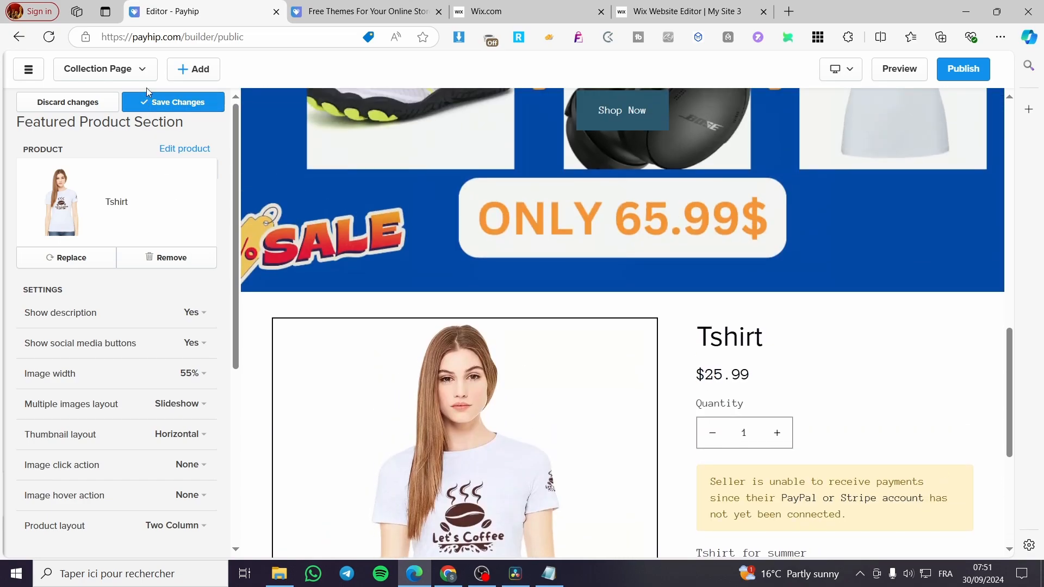
{"action": "left_click", "coordinate": [156, 103]}
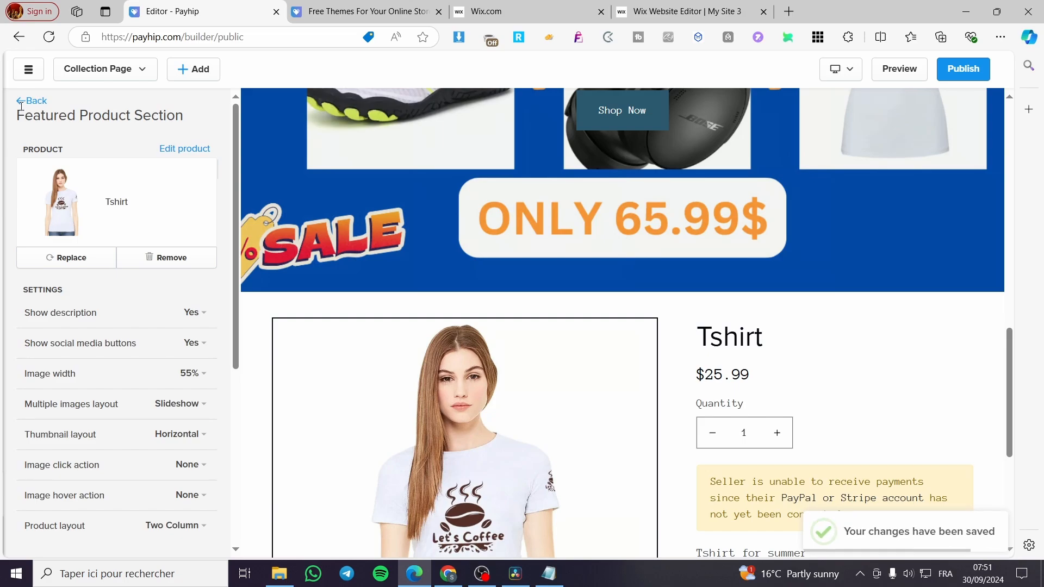
- Reorder the All Products page so Make It Happen comes first below the header, followed by the Tshirt section
{"action": "left_click", "coordinate": [22, 105]}
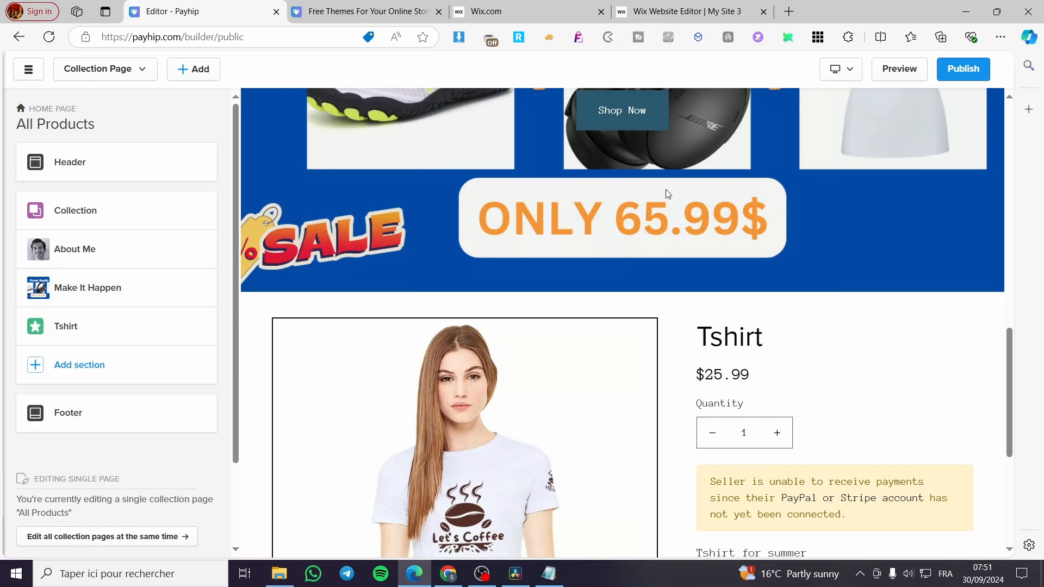
{"action": "left_click", "coordinate": [41, 288]}
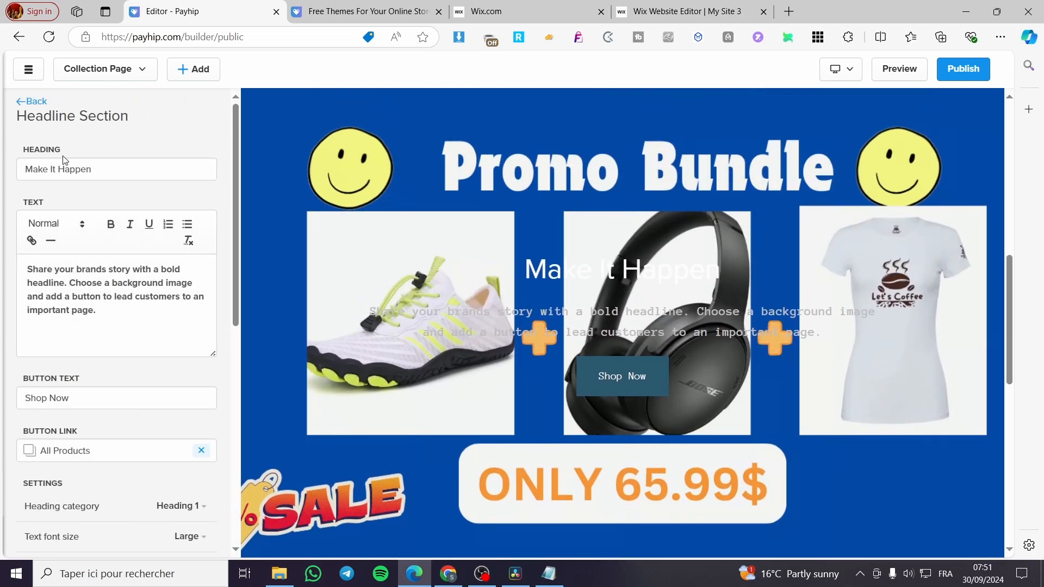
{"action": "left_click", "coordinate": [35, 102]}
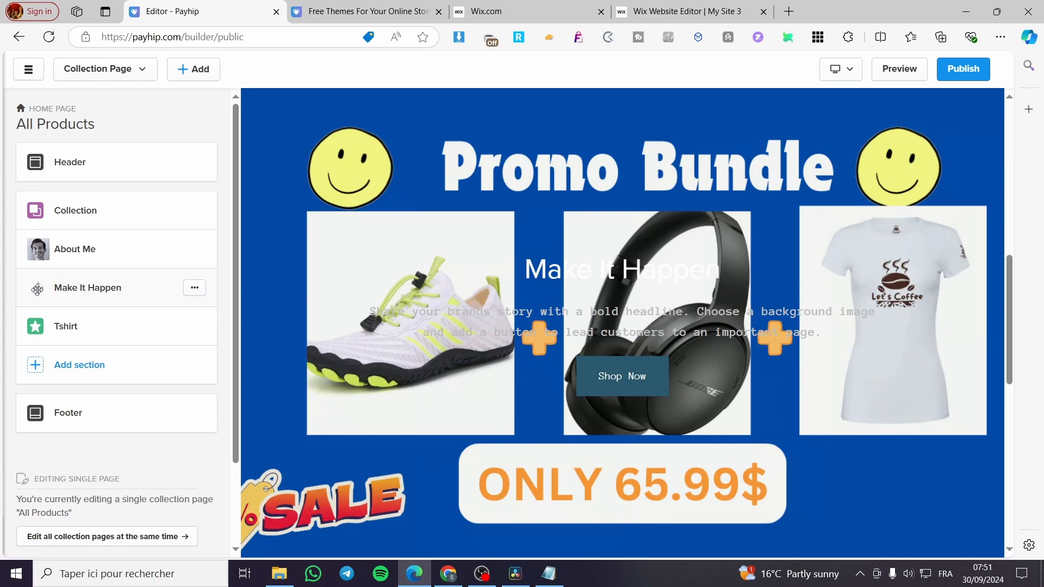
{"action": "left_click_drag", "start_coordinate": [40, 288], "coordinate": [38, 206]}
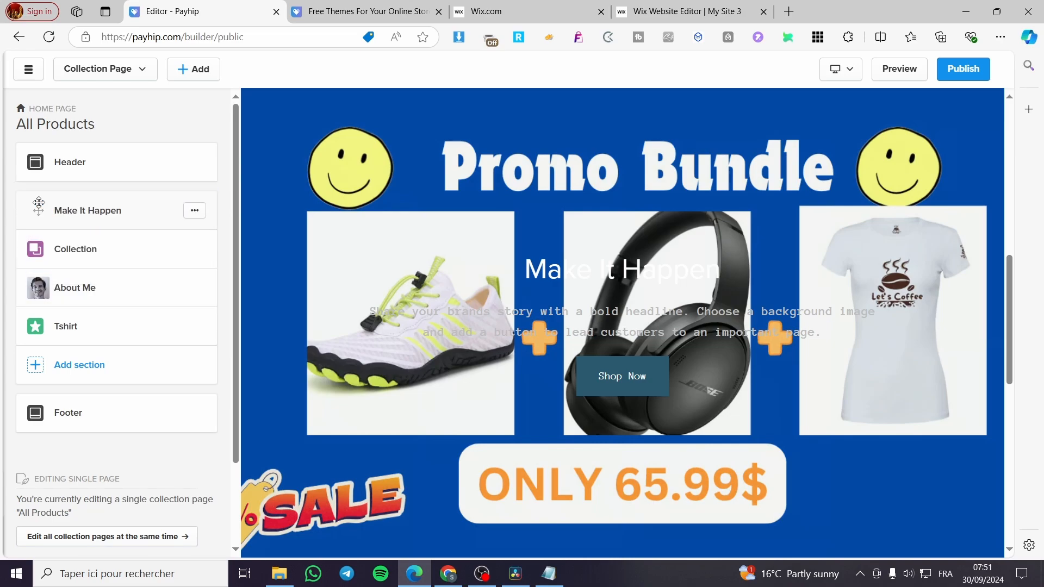
{"action": "left_click_drag", "start_coordinate": [31, 329], "coordinate": [40, 249]}
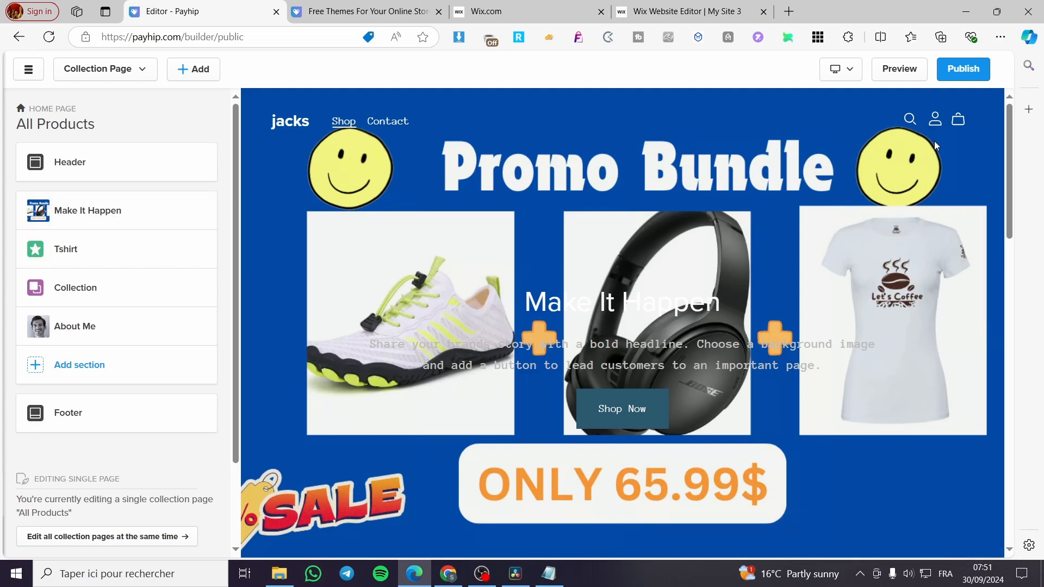
- Review the header's store logo settings and open the header's navigation links for editing
{"action": "left_click", "coordinate": [96, 162]}
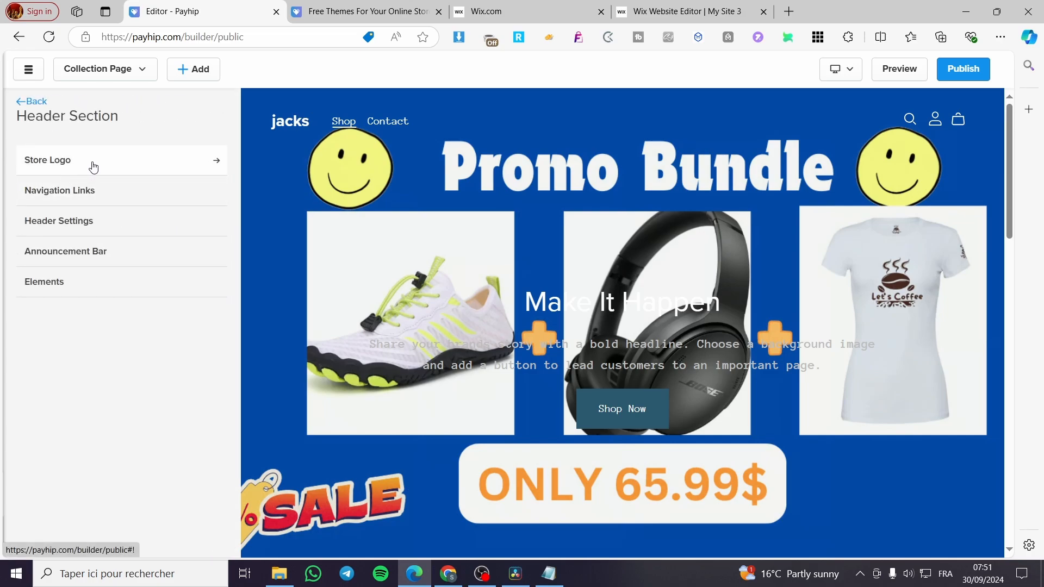
{"action": "left_click", "coordinate": [93, 166]}
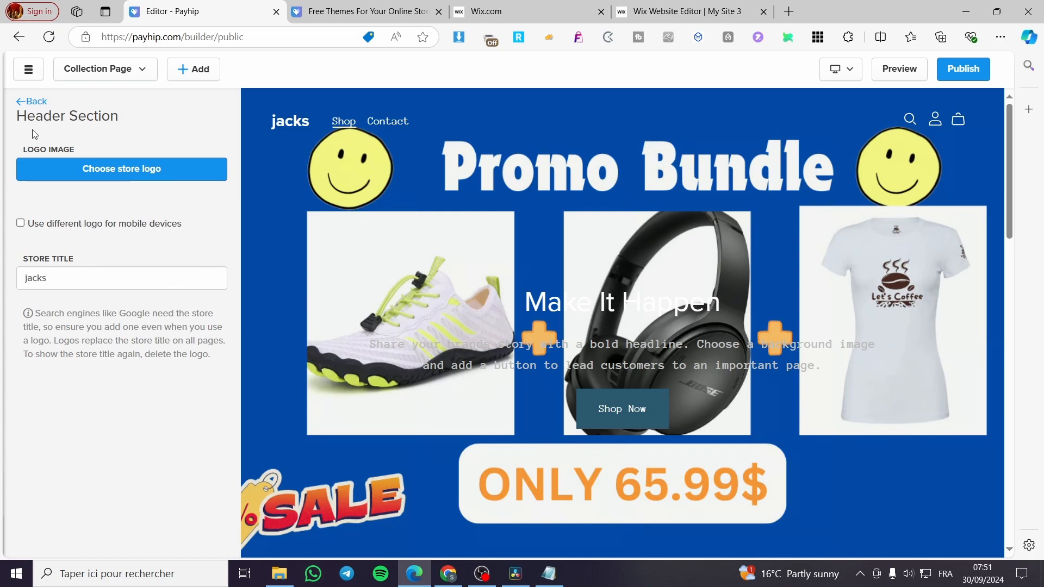
{"action": "left_click", "coordinate": [32, 101]}
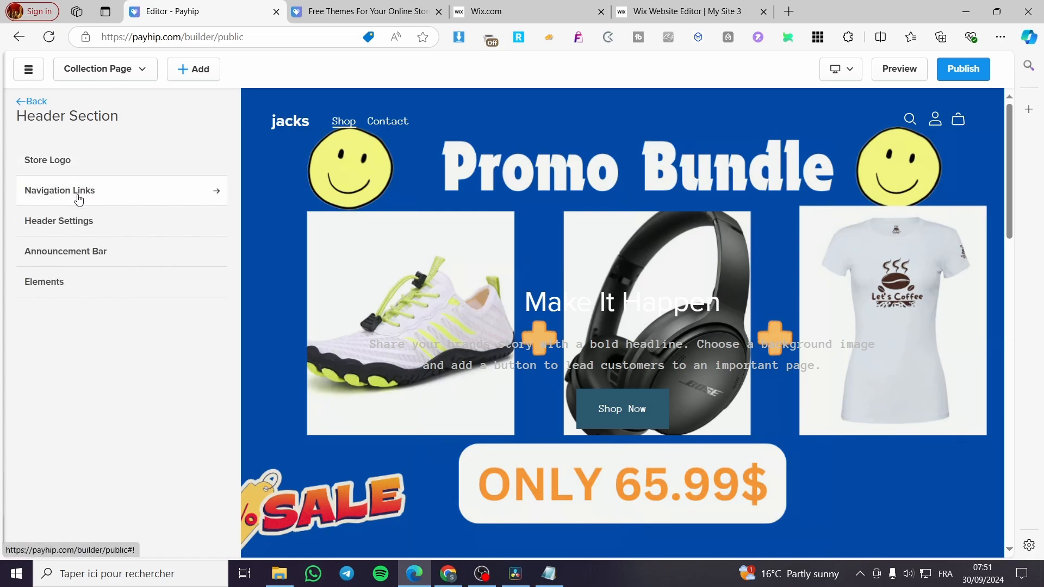
{"action": "left_click", "coordinate": [151, 195]}
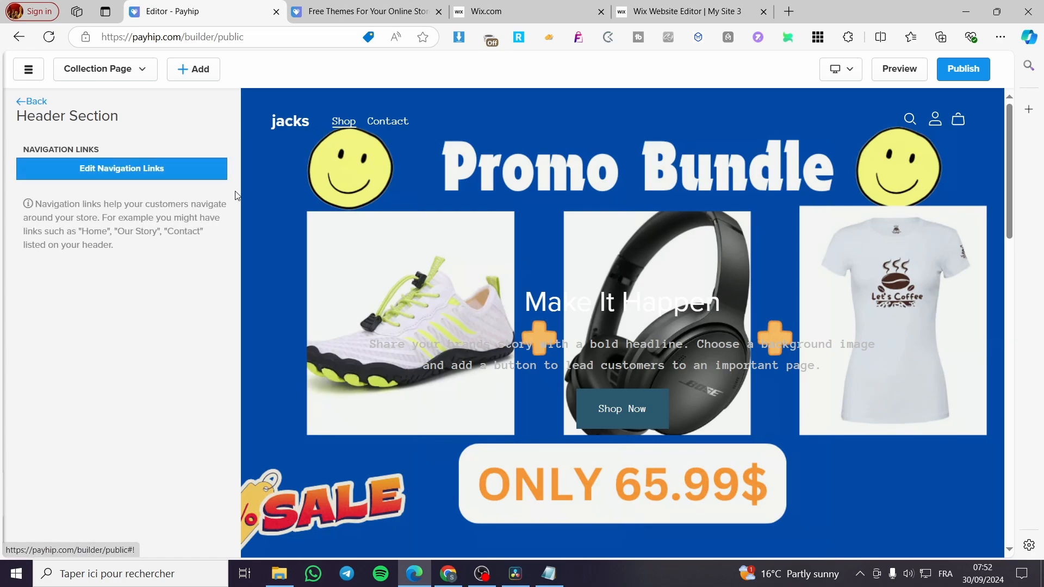
{"action": "left_click", "coordinate": [163, 166]}
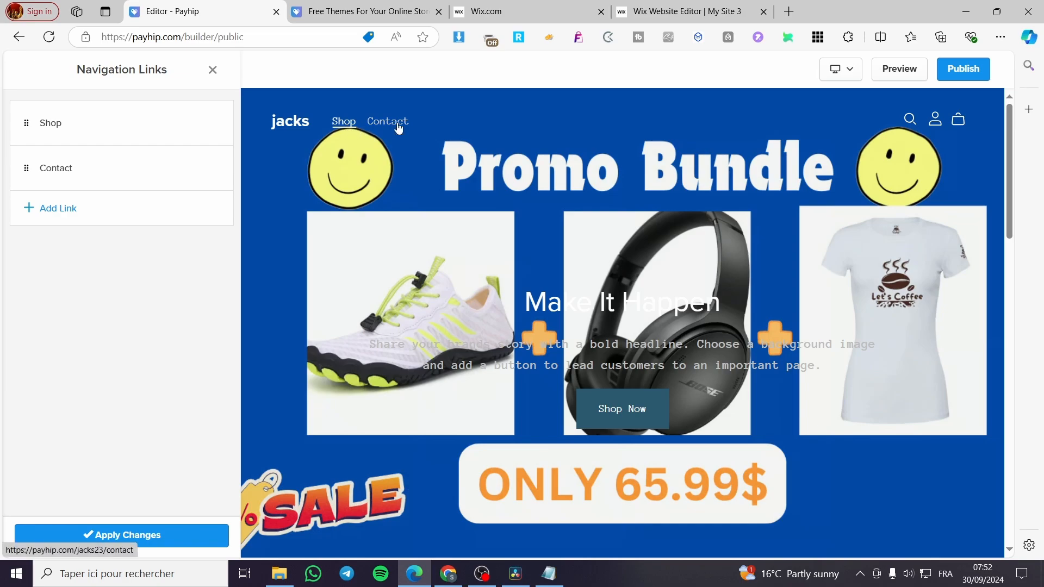
{"action": "left_click", "coordinate": [41, 212]}
{"action": "left_click", "coordinate": [363, 203]}
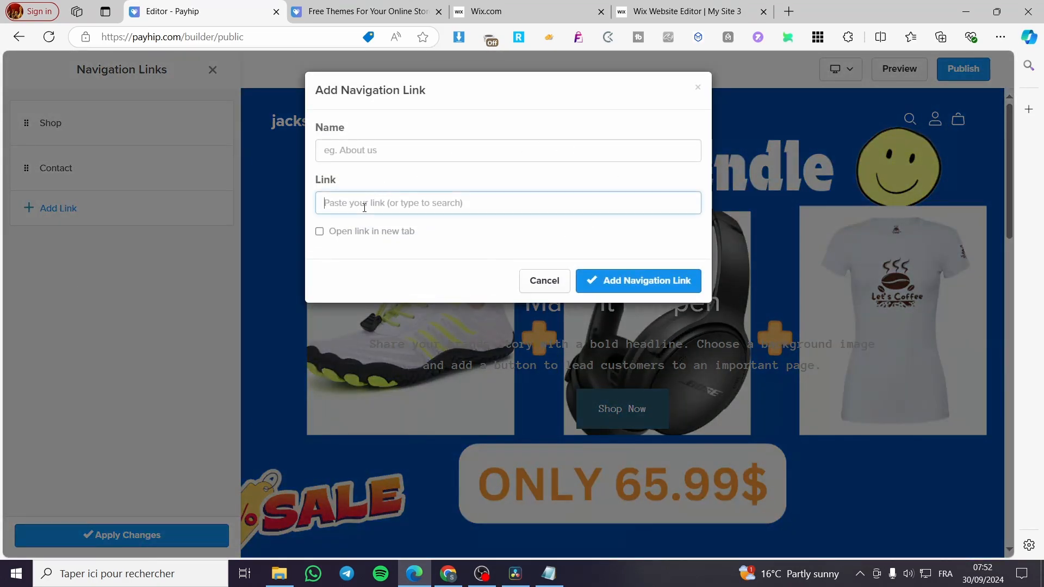
{"action": "scroll", "coordinate": [460, 283], "scroll_direction": "down", "scroll_amount": 2}
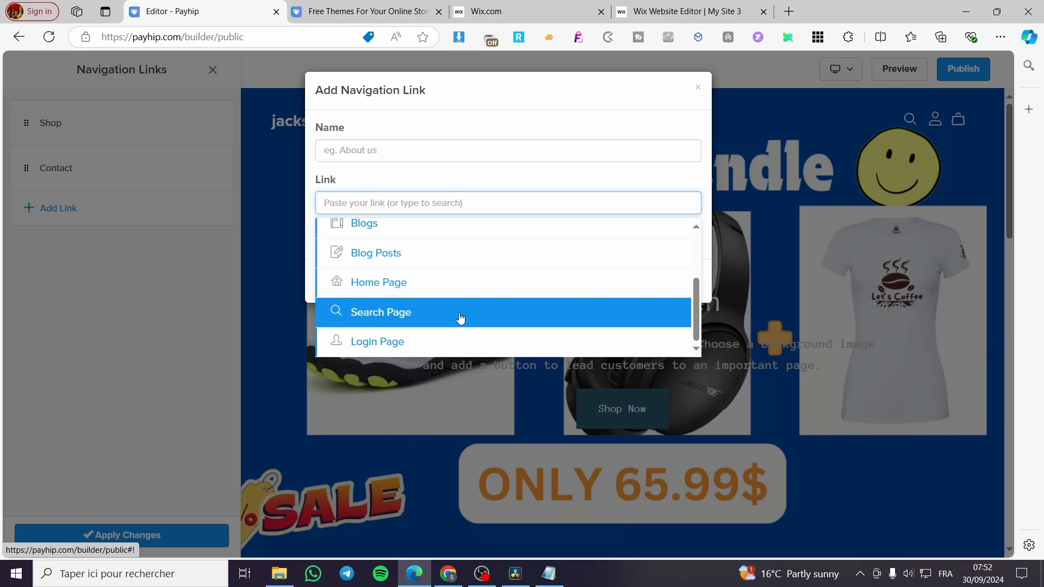
{"action": "left_click", "coordinate": [698, 88]}
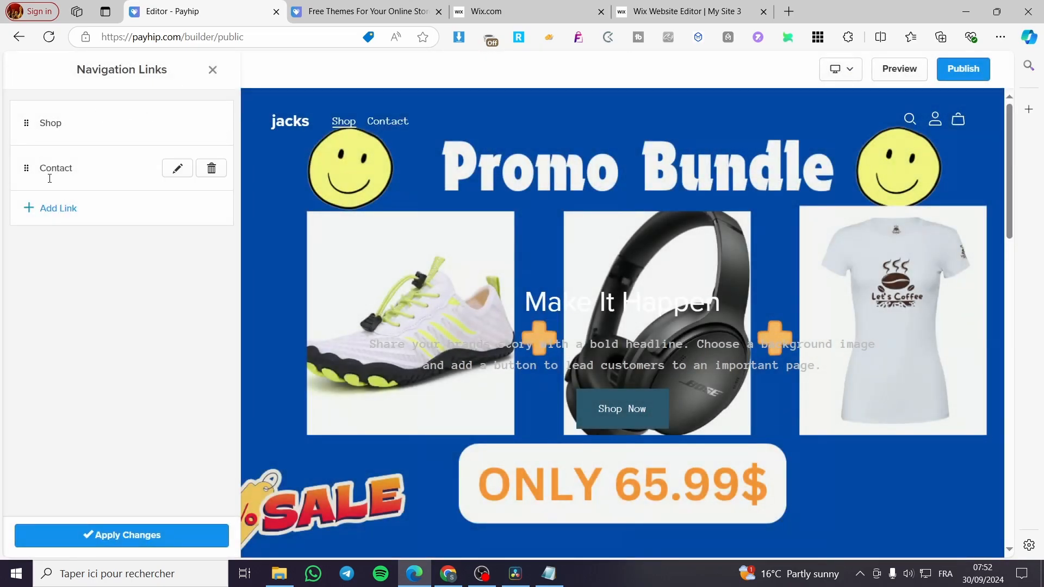
{"action": "left_click", "coordinate": [54, 212]}
{"action": "left_click", "coordinate": [446, 202]}
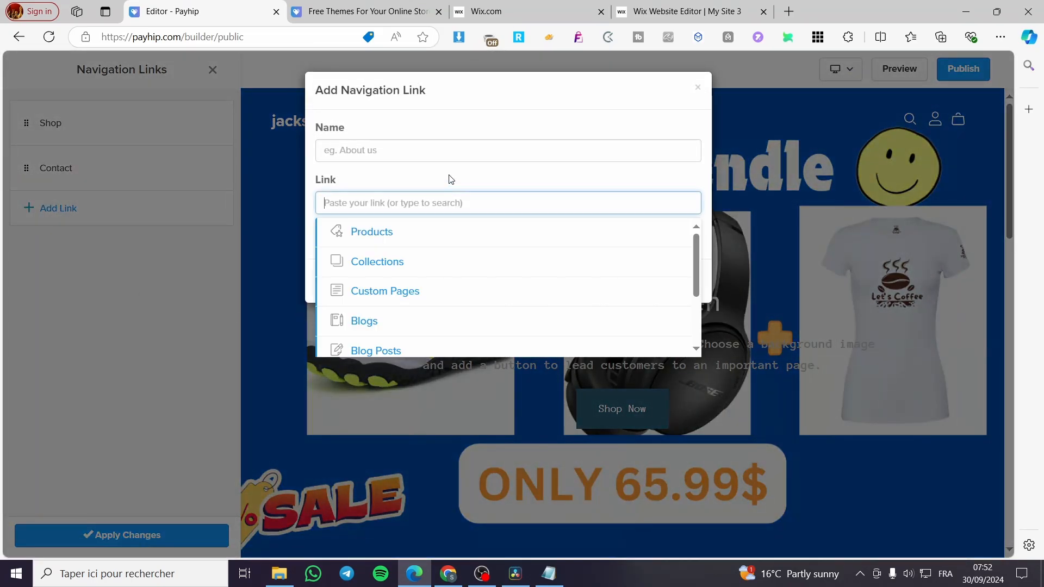
{"action": "scroll", "coordinate": [415, 333], "scroll_direction": "down", "scroll_amount": 2}
{"action": "left_click", "coordinate": [417, 337]}
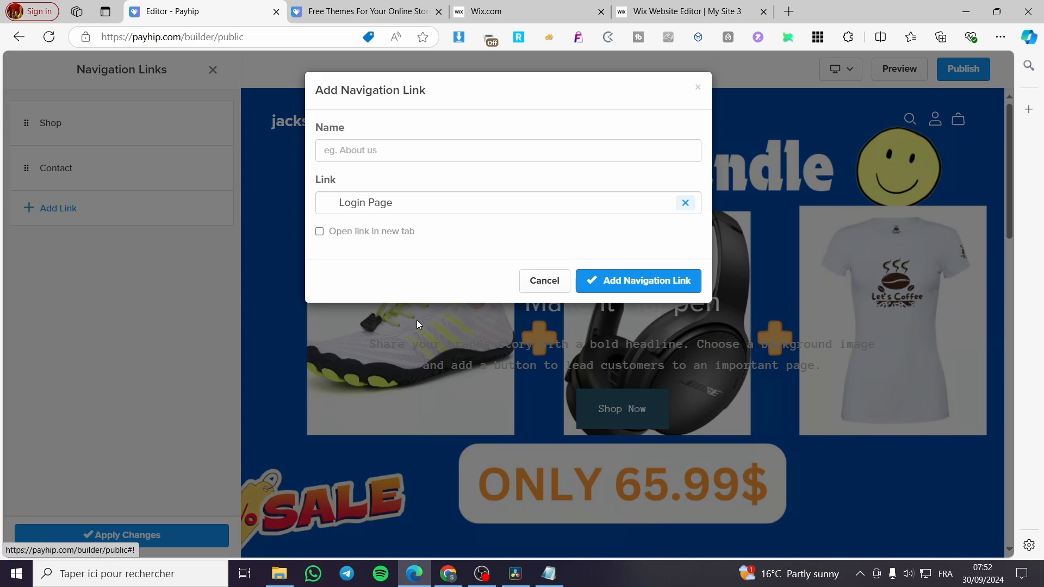
{"action": "left_click", "coordinate": [398, 151]}
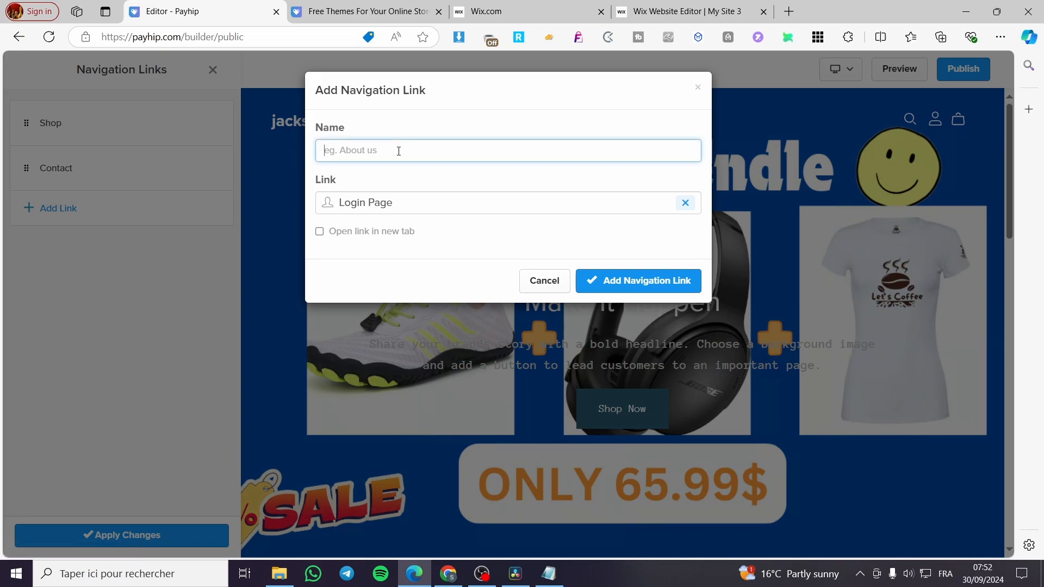
{"action": "left_click", "coordinate": [697, 90]}
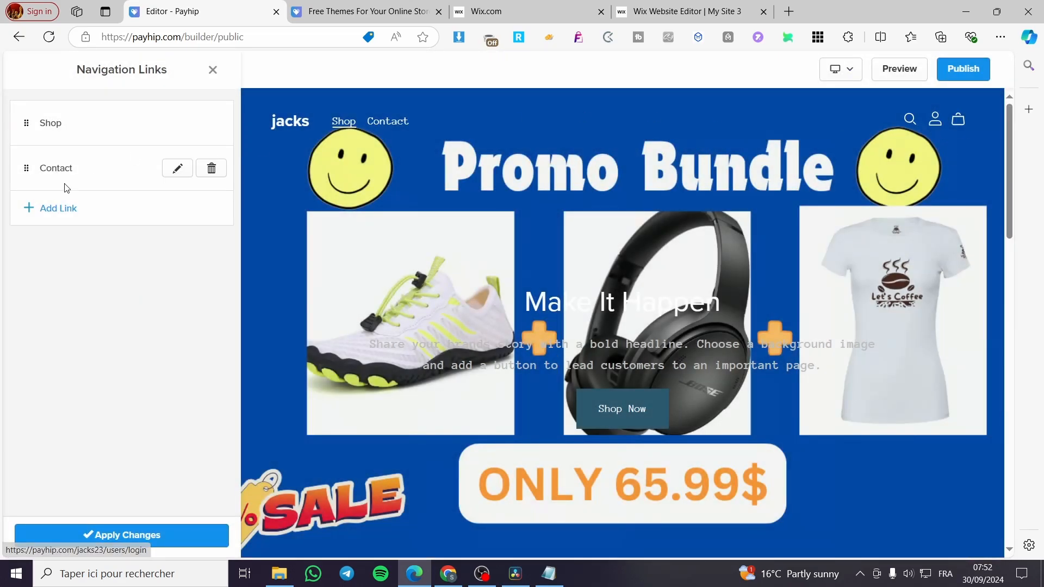
{"action": "left_click", "coordinate": [213, 76]}
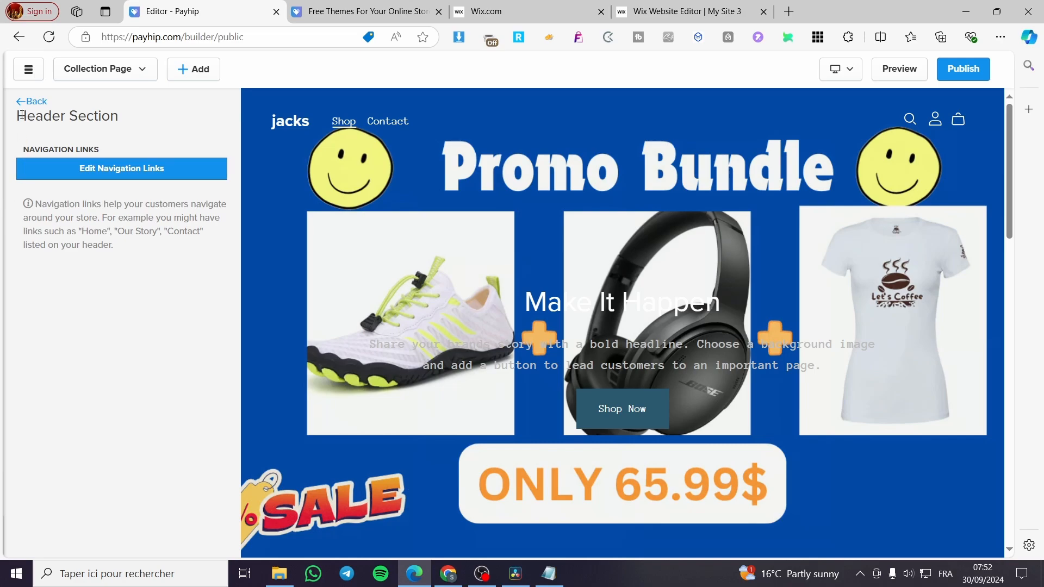
- Turn on the header's announcement bar with the text "Get your Discount Now"
{"action": "left_click", "coordinate": [31, 101]}
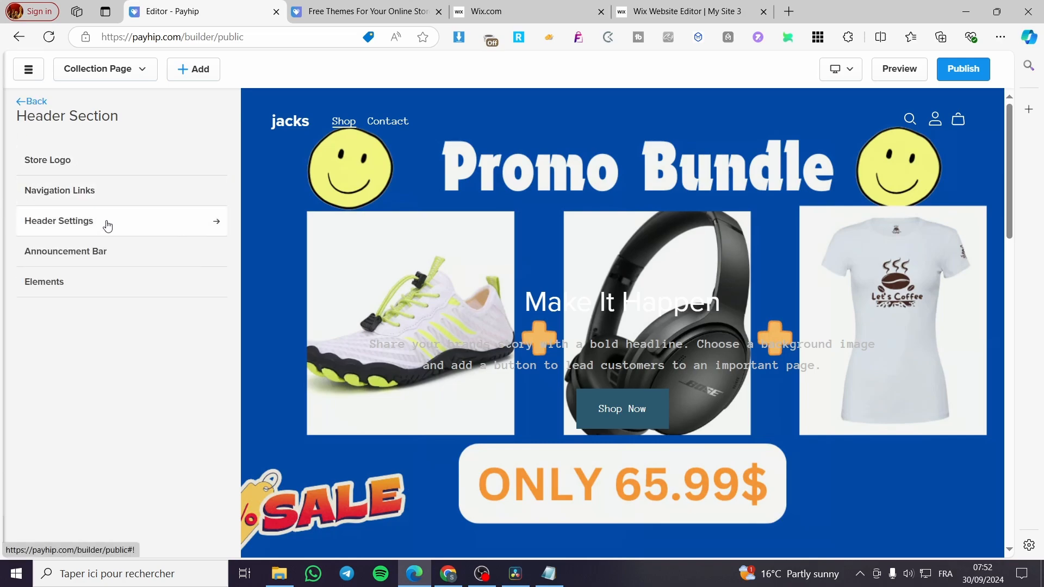
{"action": "left_click", "coordinate": [105, 251]}
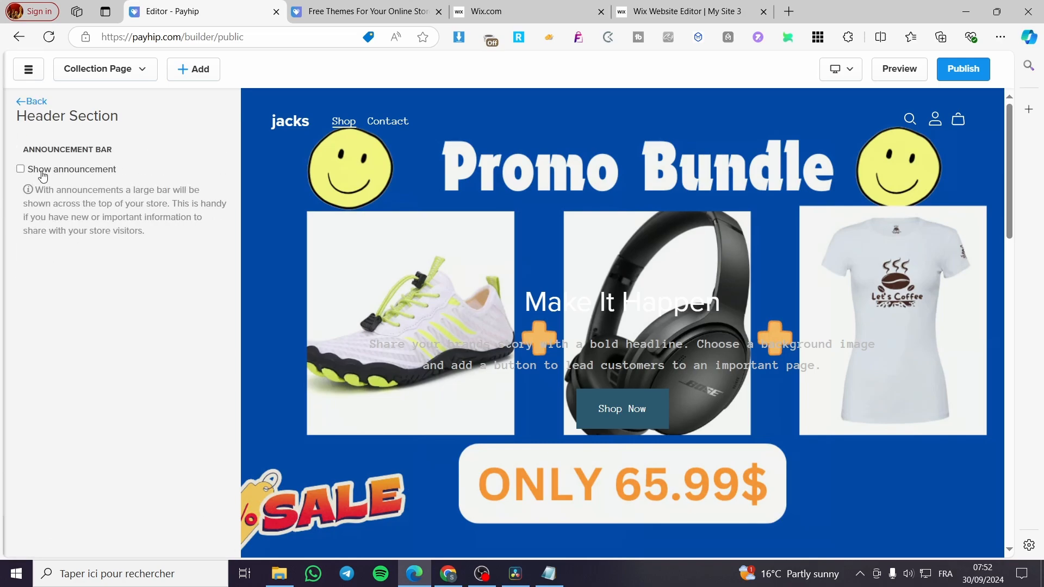
{"action": "left_click", "coordinate": [43, 175]}
{"action": "left_click", "coordinate": [176, 240]}
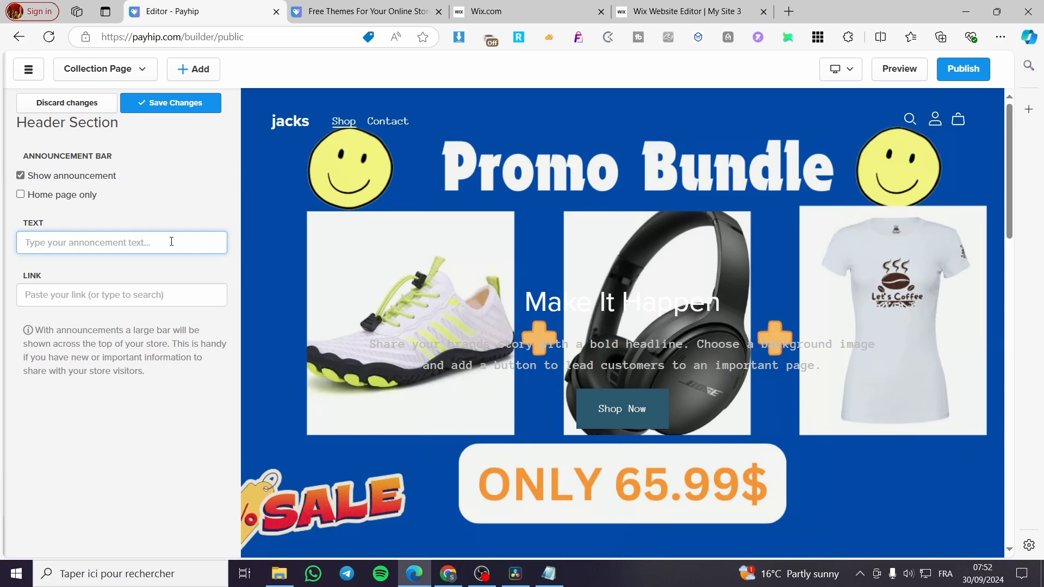
{"action": "type", "text": "Get yo"}
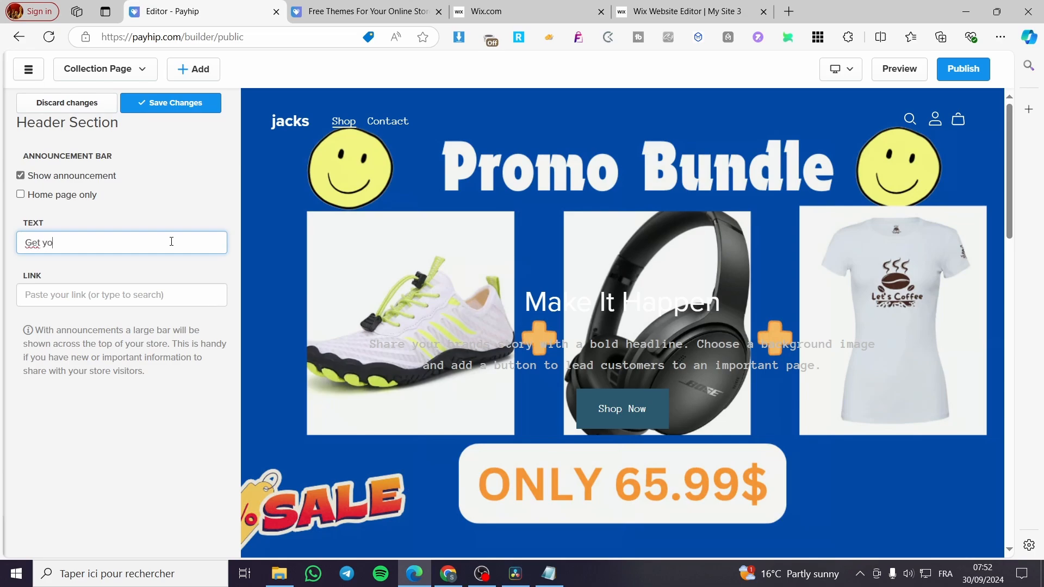
{"action": "type", "text": "ur Dis"}
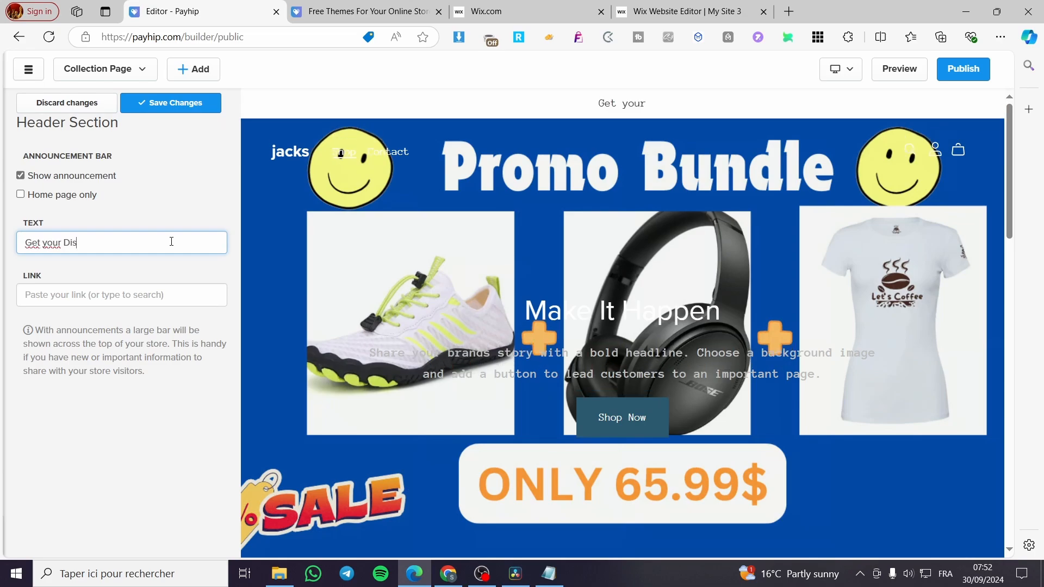
{"action": "type", "text": "count Now"}
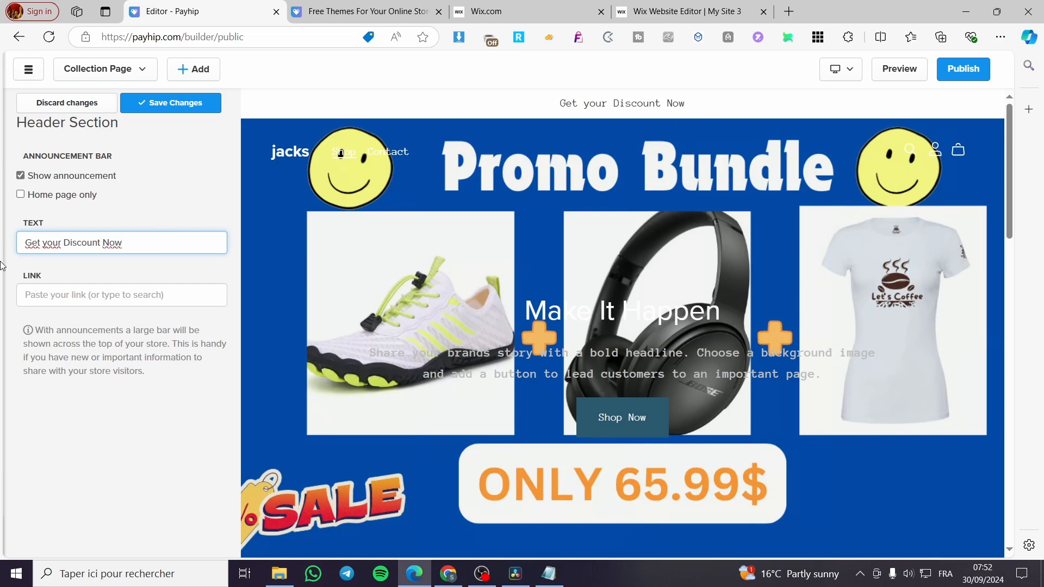
- Link the announcement bar to the Tshirt product and save the changes
{"action": "left_click", "coordinate": [95, 295]}
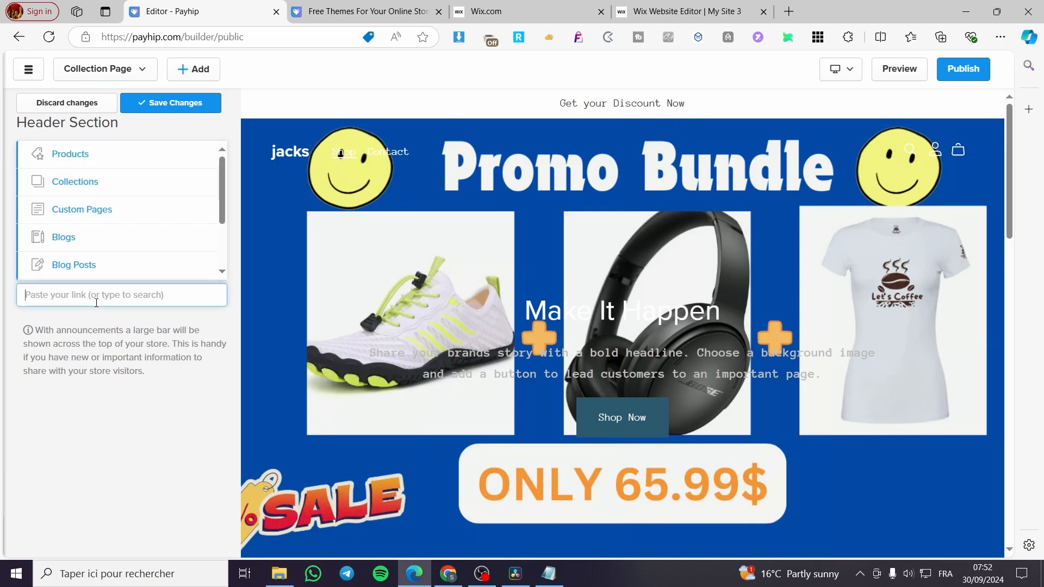
{"action": "left_click", "coordinate": [78, 320]}
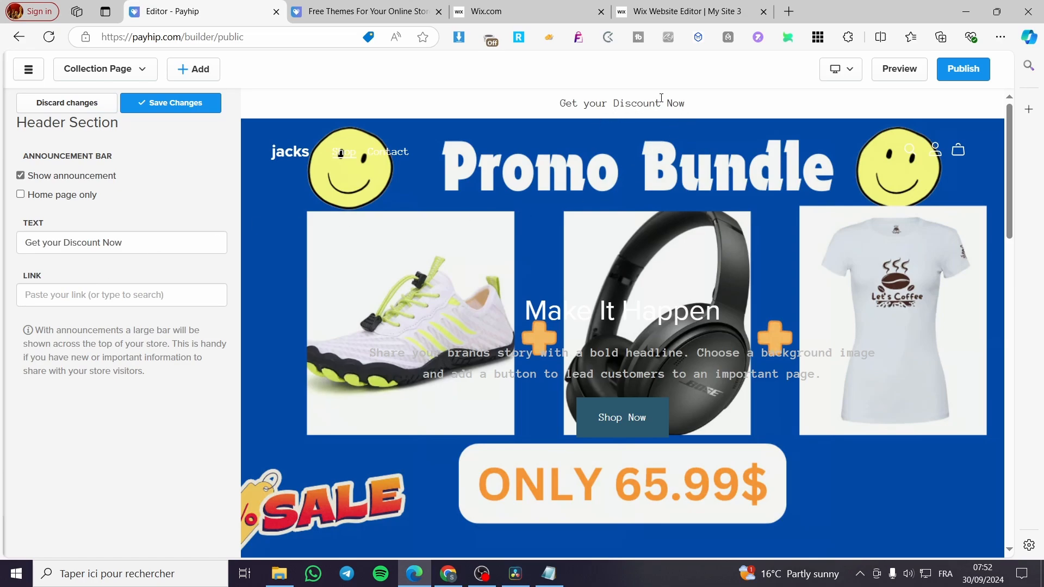
{"action": "left_click", "coordinate": [102, 288]}
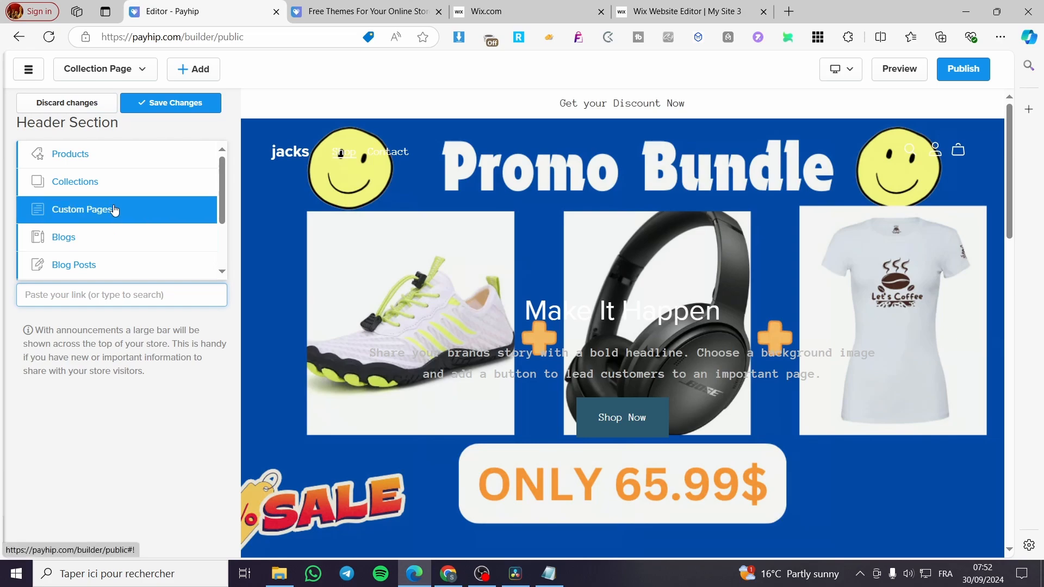
{"action": "left_click", "coordinate": [133, 156]}
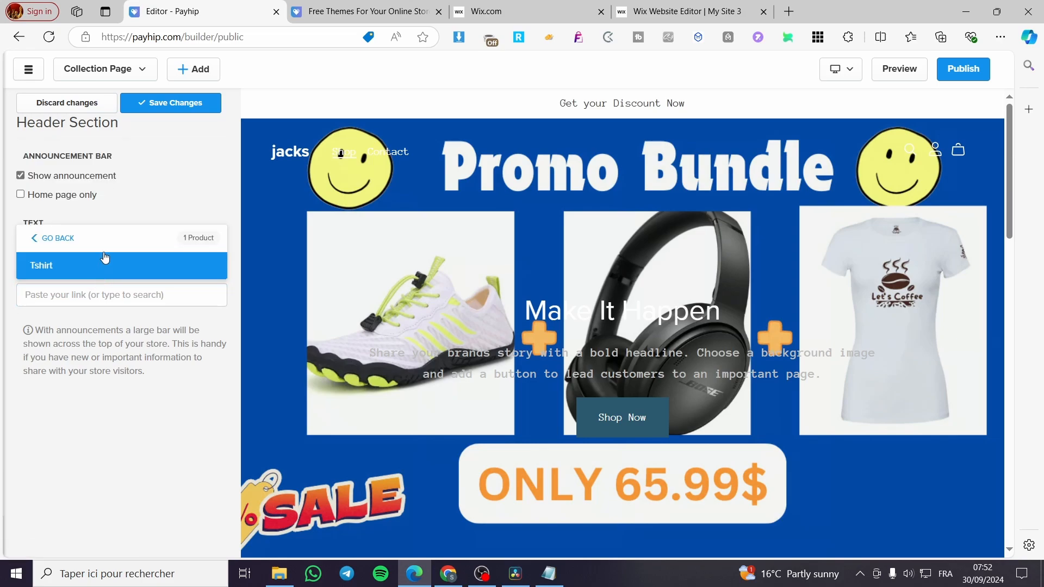
{"action": "left_click", "coordinate": [104, 266]}
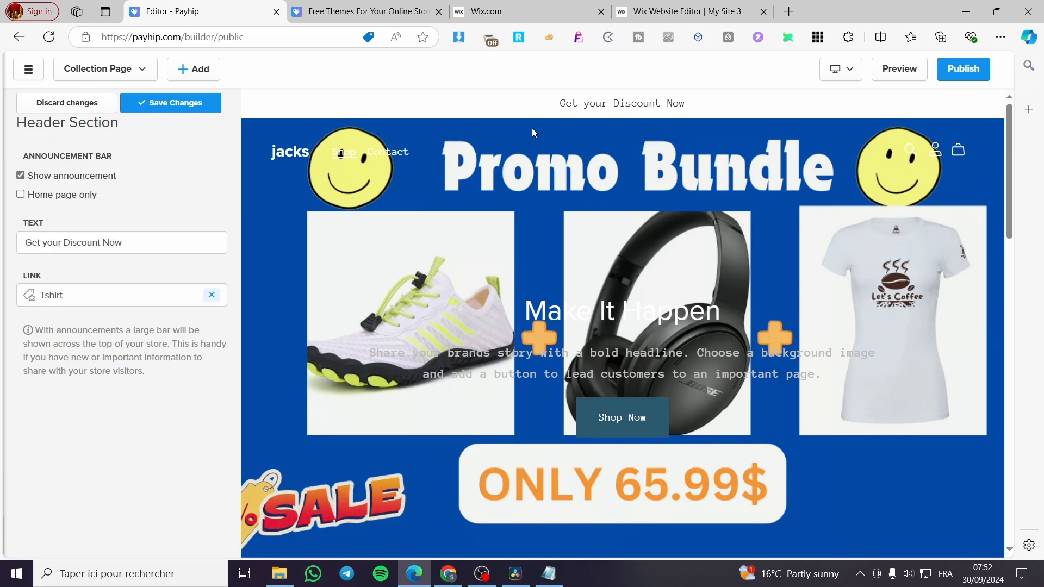
{"action": "left_click", "coordinate": [156, 101]}
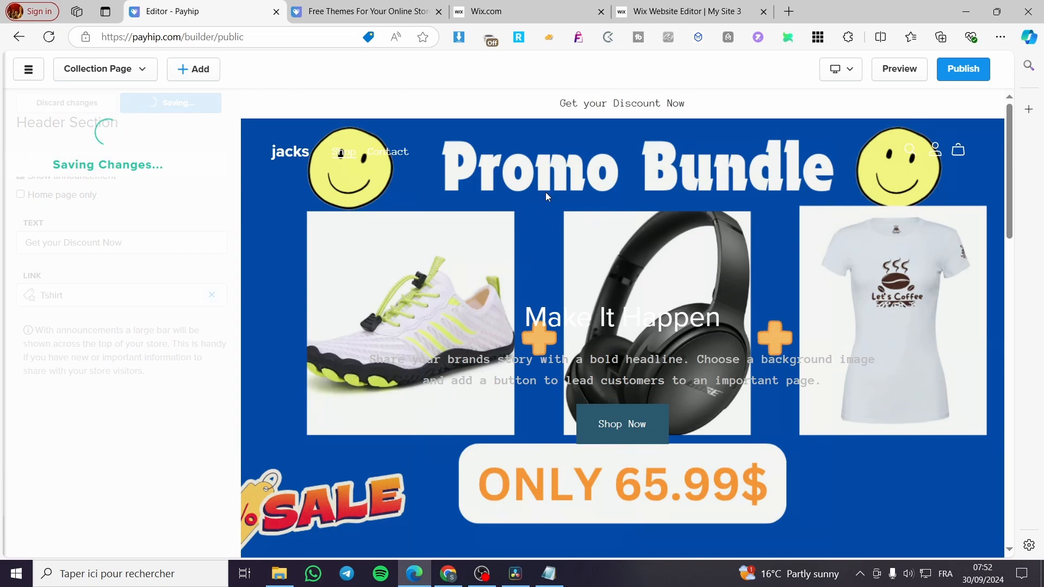
- Try a call to action button in the header elements, turn it off again and save the header
{"action": "left_click", "coordinate": [26, 102]}
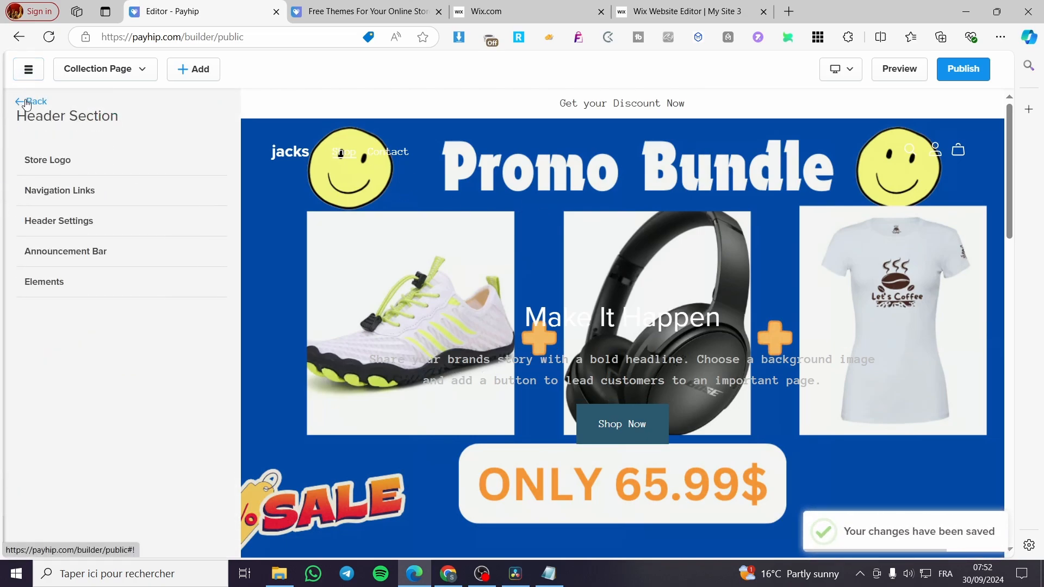
{"action": "left_click", "coordinate": [87, 283]}
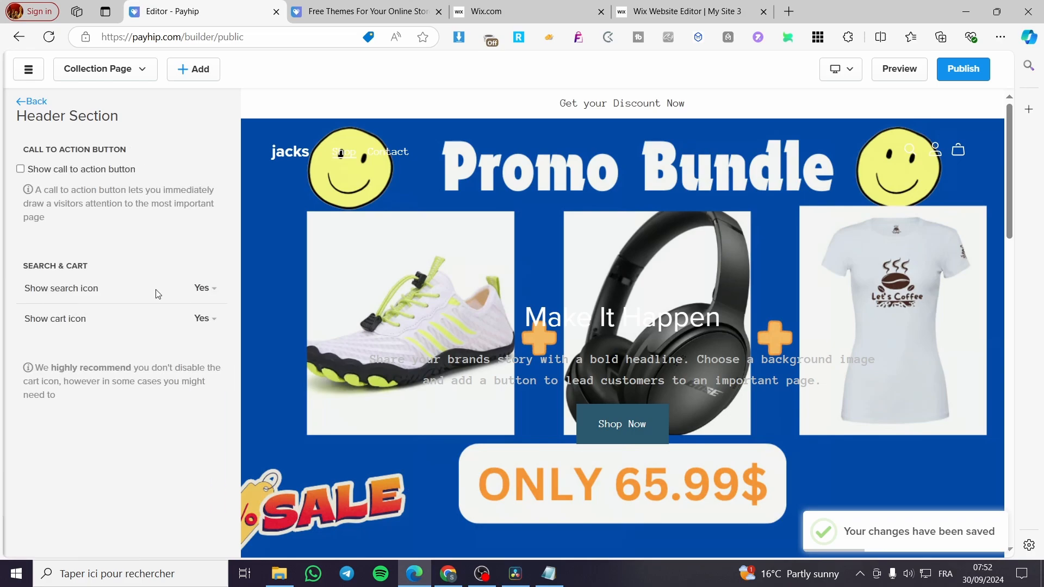
{"action": "left_click", "coordinate": [87, 170]}
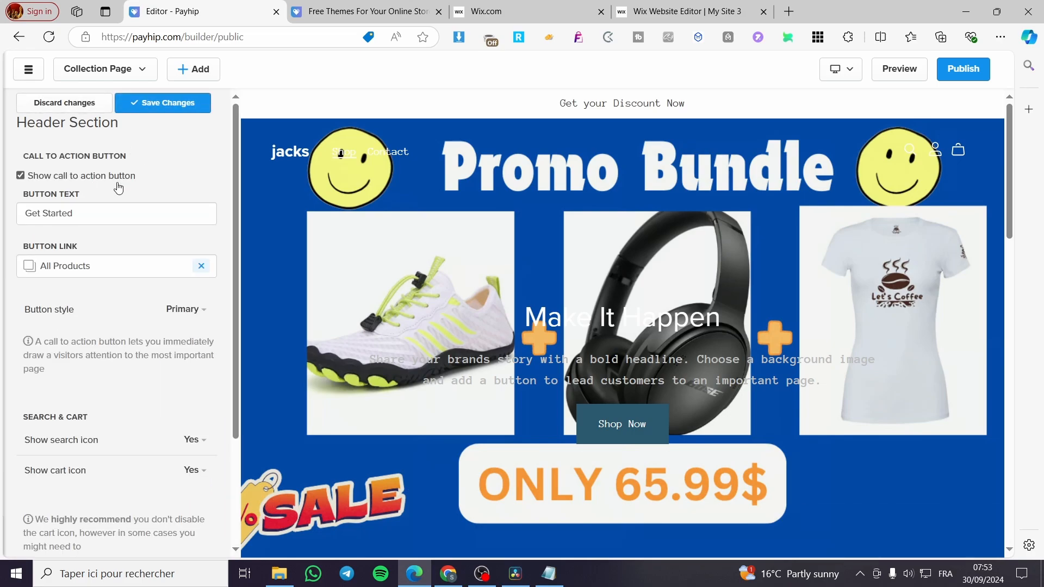
{"action": "scroll", "coordinate": [532, 330], "scroll_direction": "down", "scroll_amount": 3}
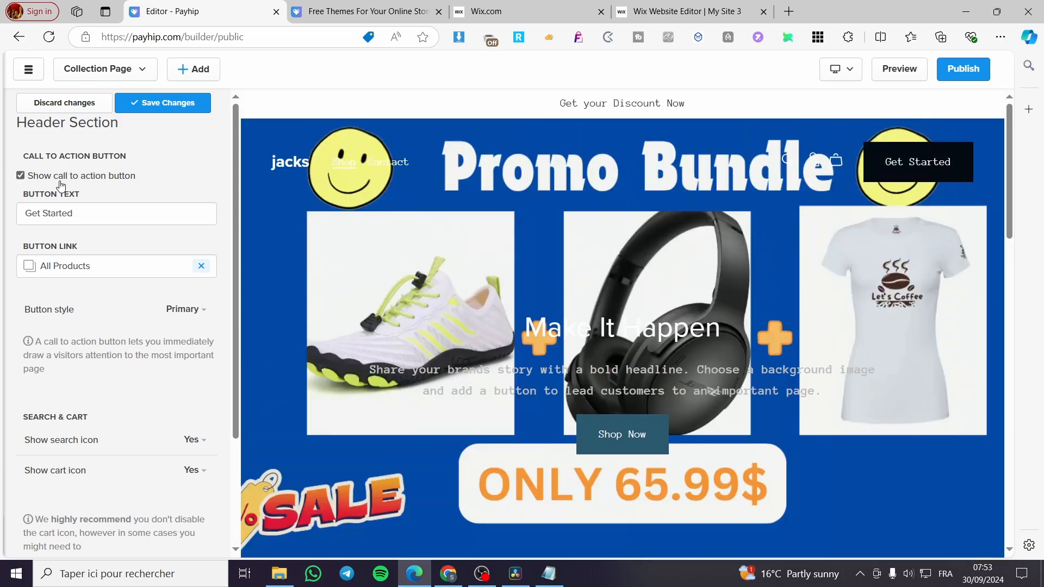
{"action": "left_click", "coordinate": [61, 180]}
{"action": "scroll", "coordinate": [726, 431], "scroll_direction": "down", "scroll_amount": 7}
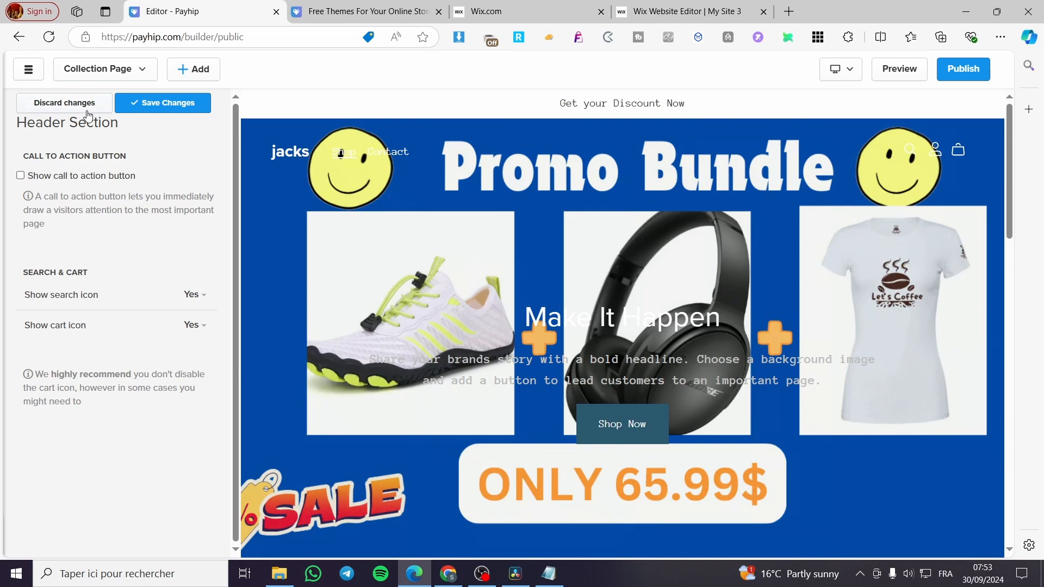
{"action": "left_click", "coordinate": [152, 103]}
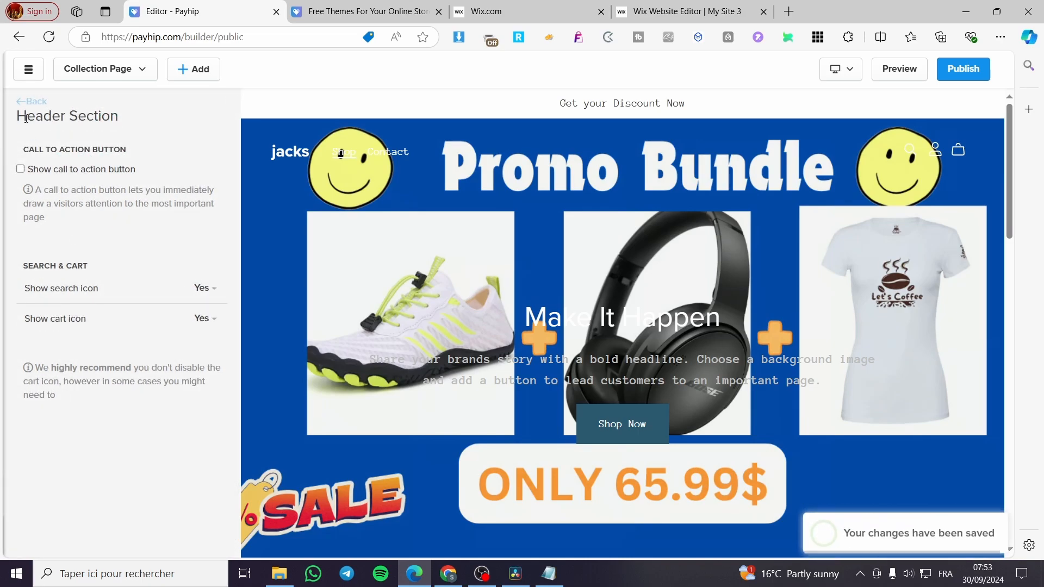
{"action": "left_click", "coordinate": [95, 291]}
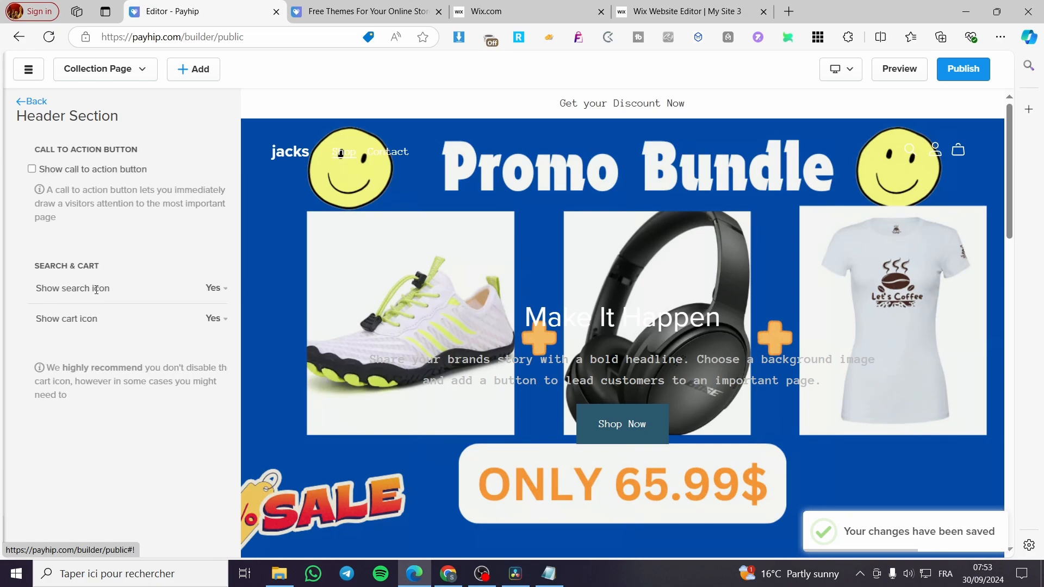
{"action": "left_click", "coordinate": [33, 102]}
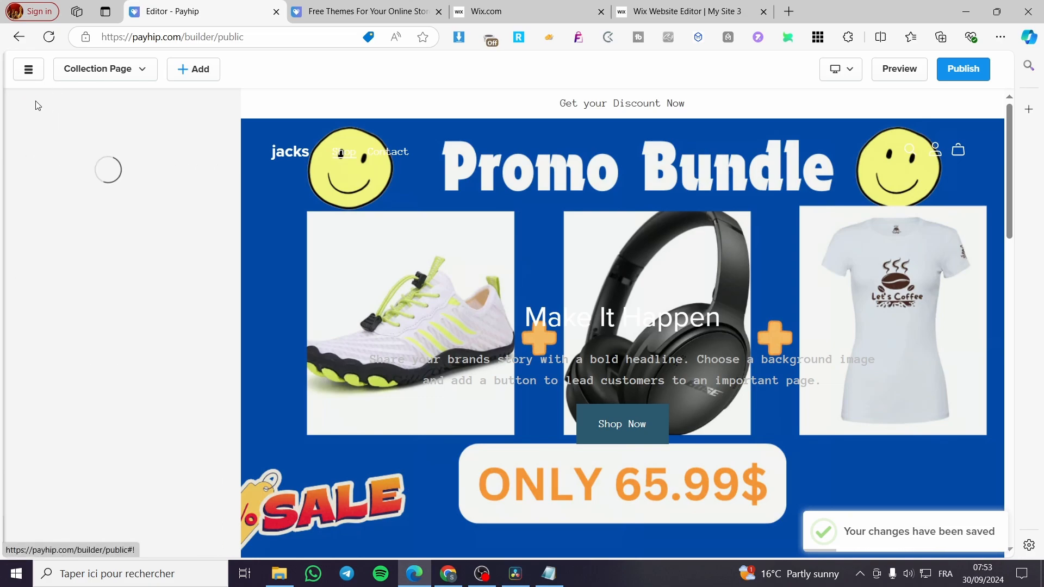
- Review the footer section's settings and its form for adding a navigation link
{"action": "scroll", "coordinate": [167, 466], "scroll_direction": "down", "scroll_amount": 3}
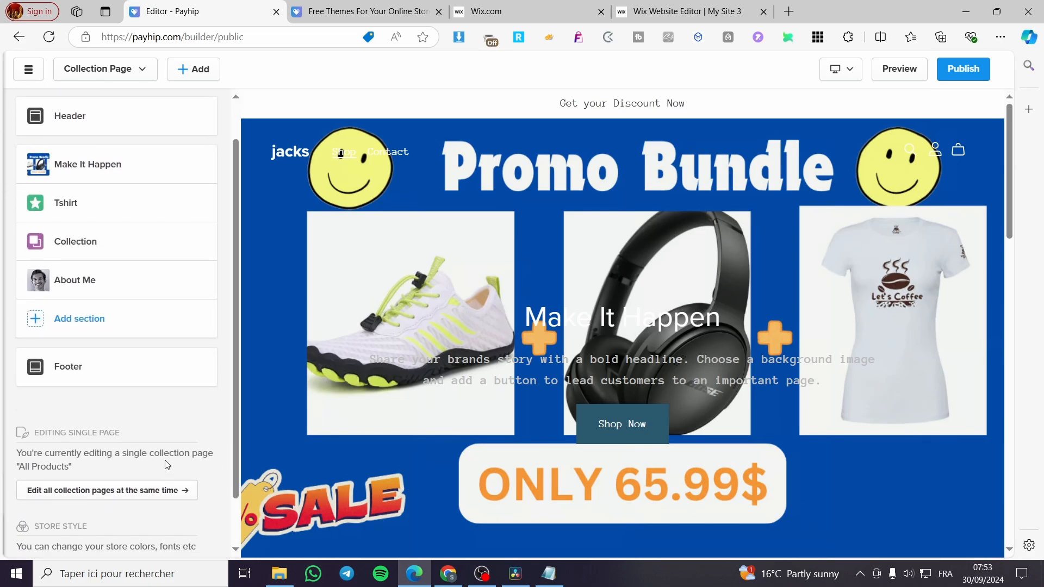
{"action": "scroll", "coordinate": [86, 434], "scroll_direction": "up", "scroll_amount": 3}
{"action": "left_click", "coordinate": [89, 416]}
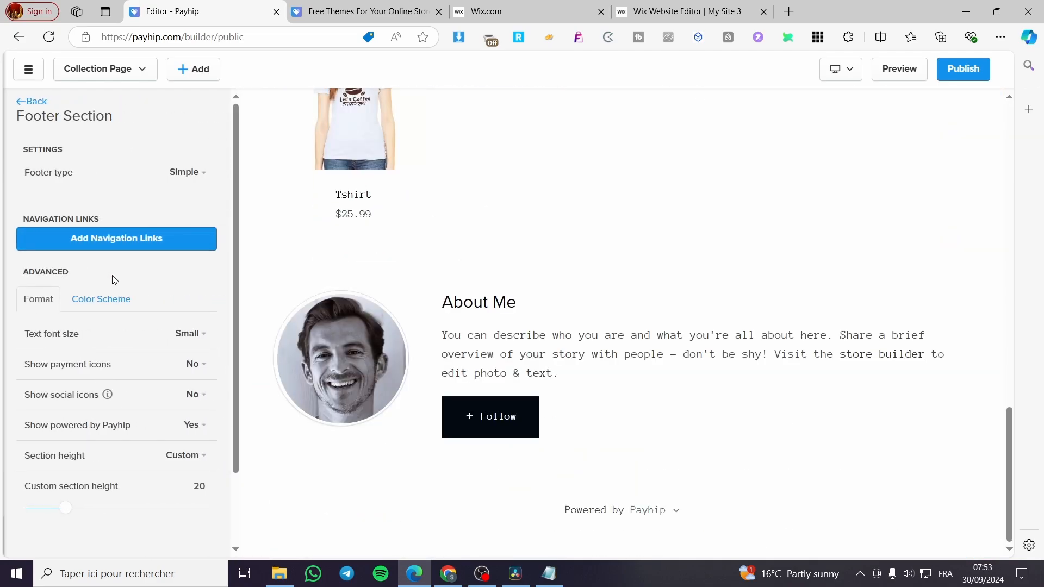
{"action": "left_click", "coordinate": [130, 239]}
{"action": "left_click", "coordinate": [100, 158]}
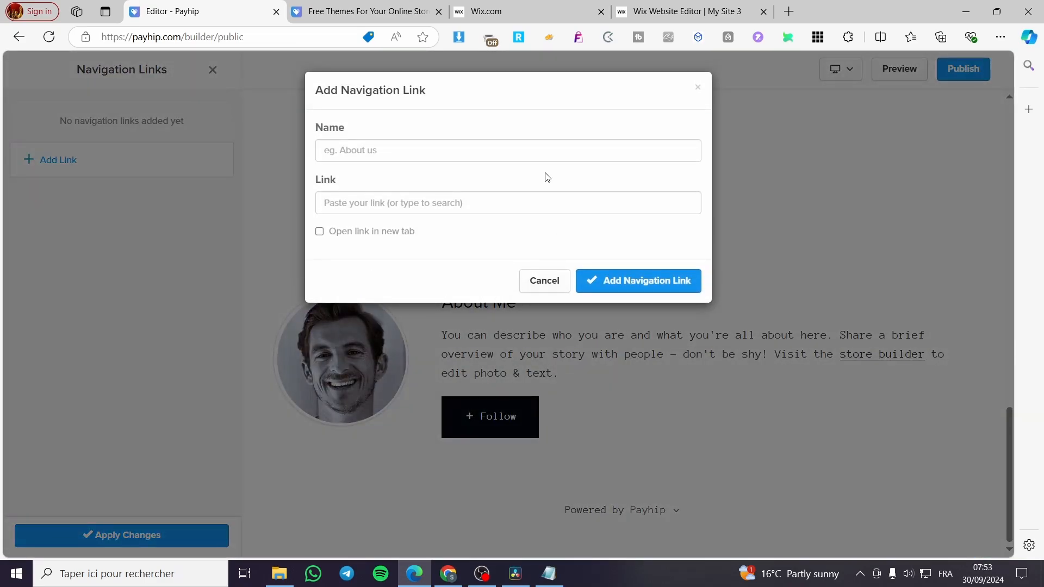
{"action": "left_click", "coordinate": [697, 89]}
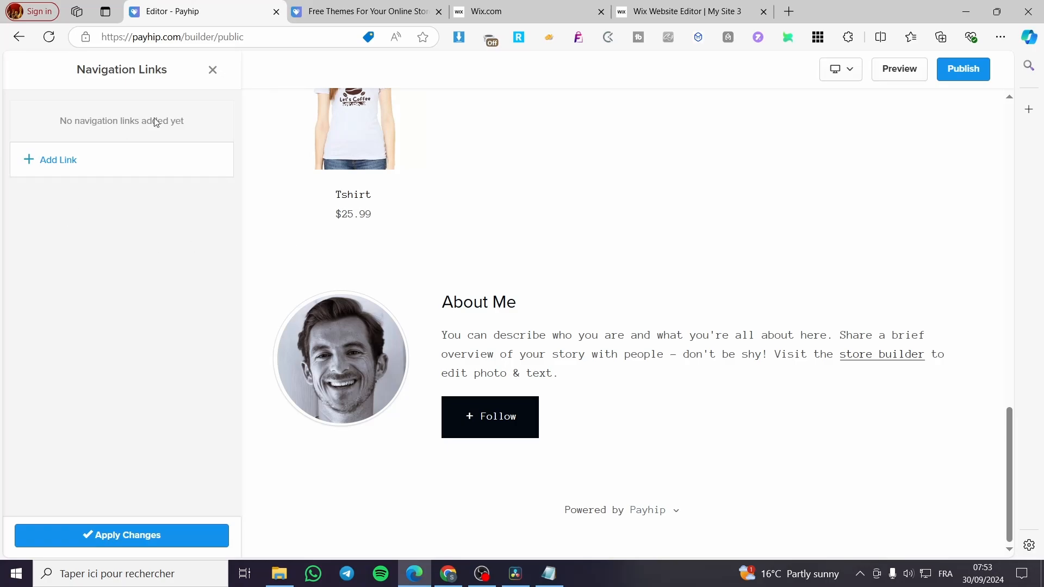
{"action": "left_click", "coordinate": [213, 71]}
{"action": "scroll", "coordinate": [327, 479], "scroll_direction": "up", "scroll_amount": 6}
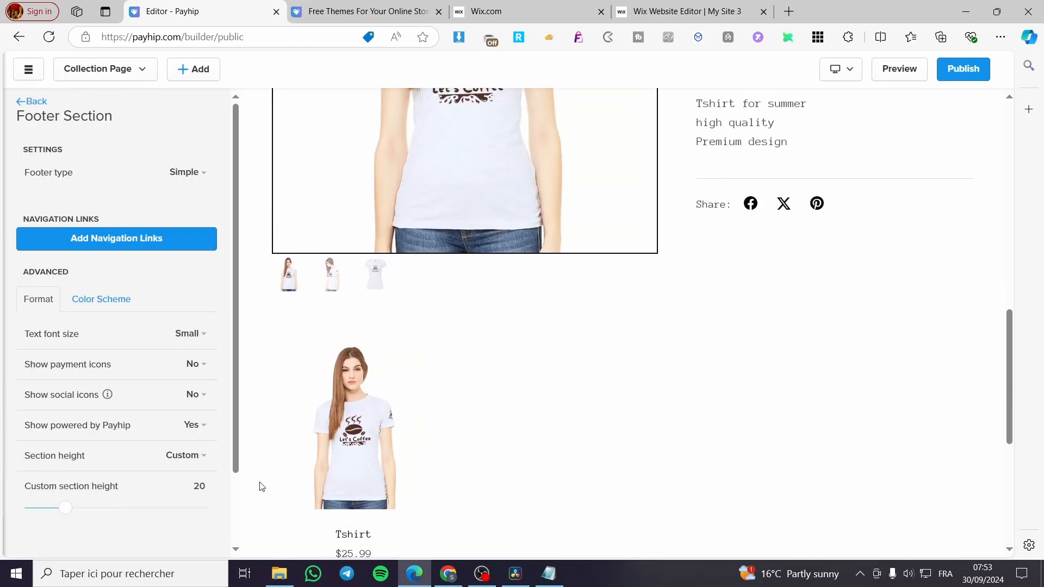
{"action": "scroll", "coordinate": [395, 402], "scroll_direction": "up", "scroll_amount": 10}
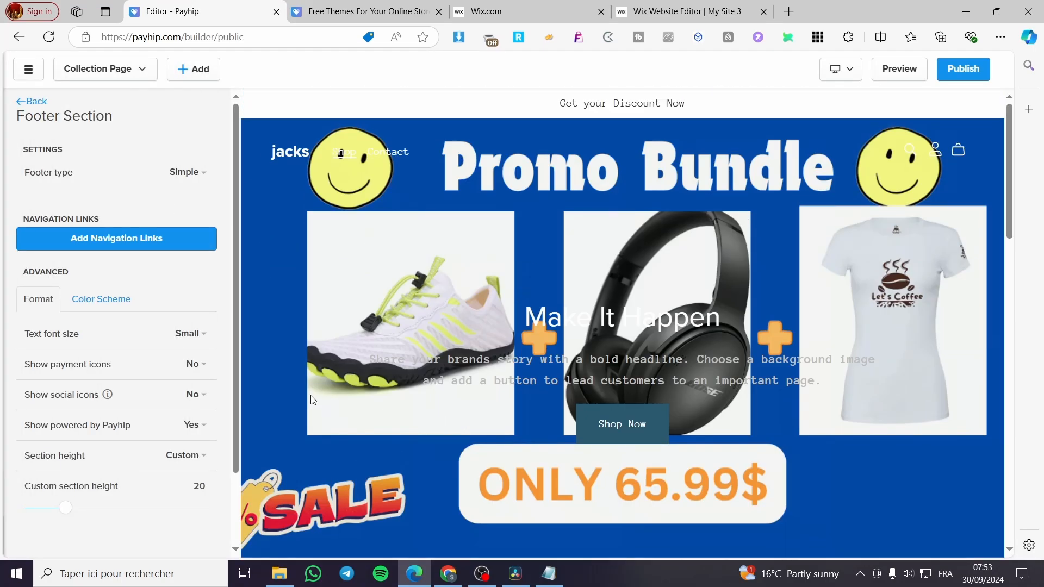
{"action": "left_click", "coordinate": [31, 103]}
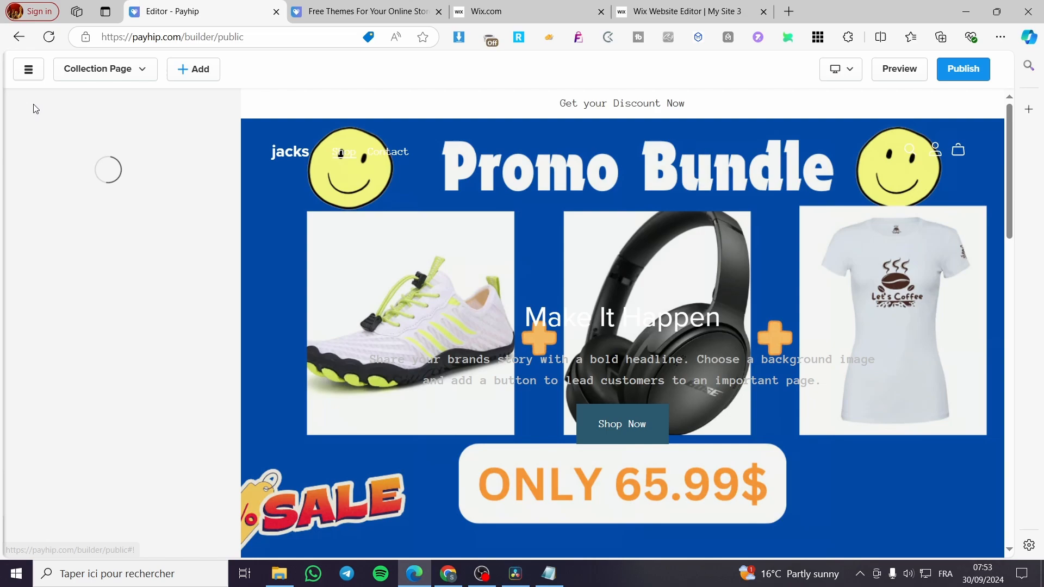
- Look through the list of editable store pages and the preview of the All Products page
{"action": "left_click", "coordinate": [136, 72]}
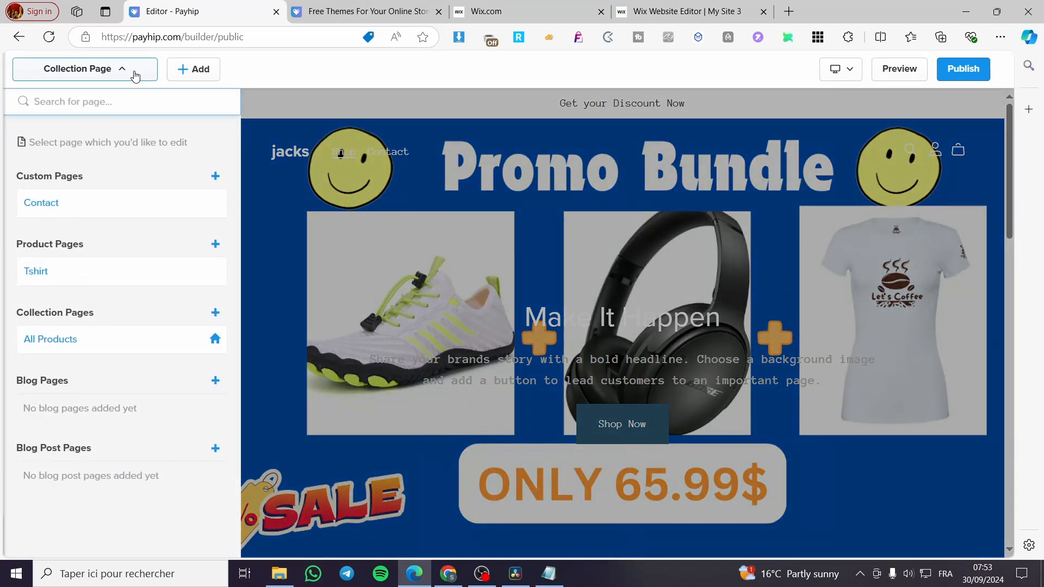
{"action": "left_click", "coordinate": [136, 73]}
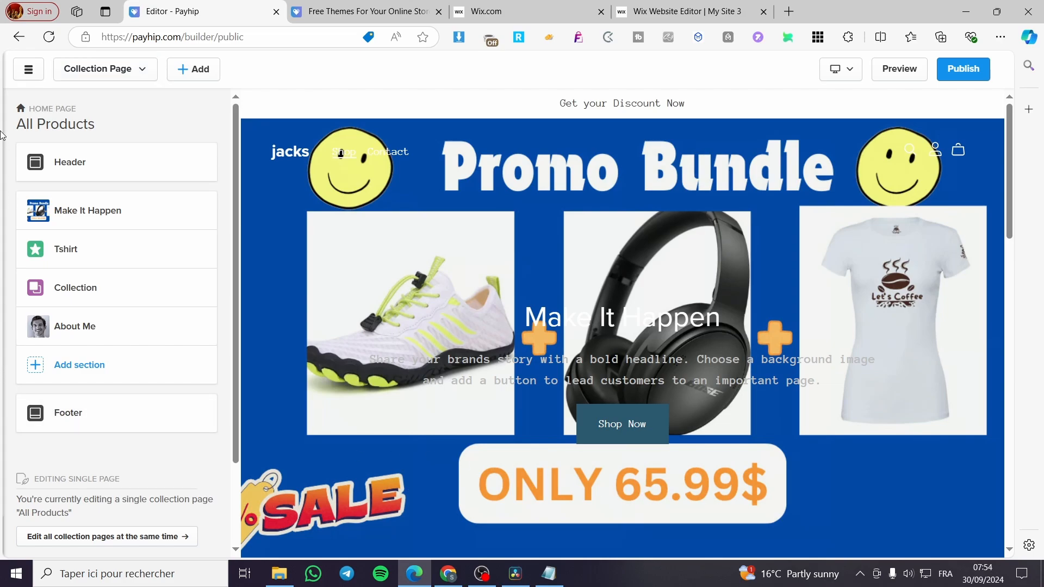
{"action": "scroll", "coordinate": [641, 367], "scroll_direction": "down", "scroll_amount": 10}
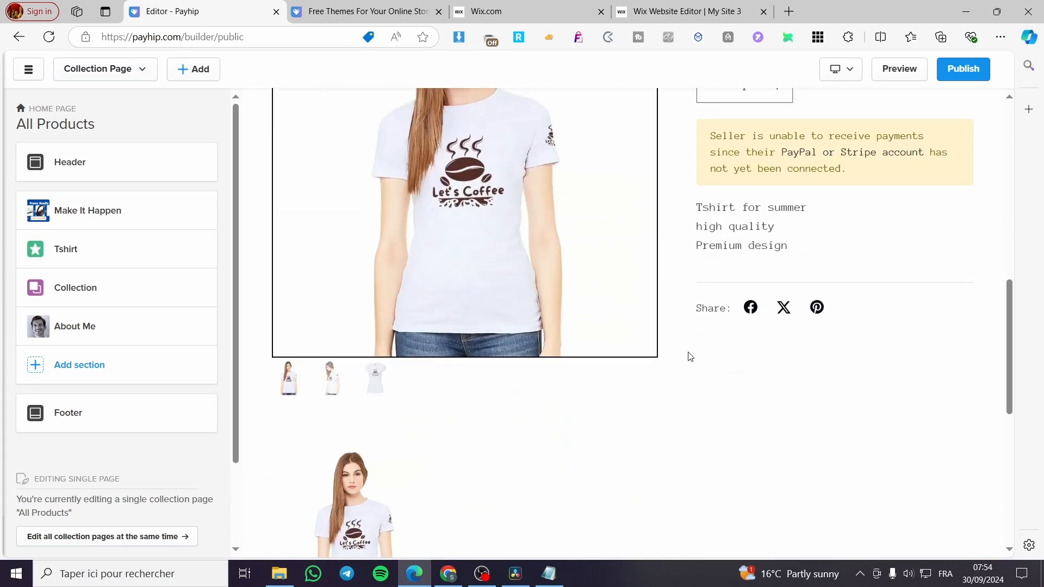
- Open the theme settings within the store style and bring up the catalogue of all available themes
{"action": "scroll", "coordinate": [690, 357], "scroll_direction": "down", "scroll_amount": 8}
{"action": "scroll", "coordinate": [375, 258], "scroll_direction": "up", "scroll_amount": 6}
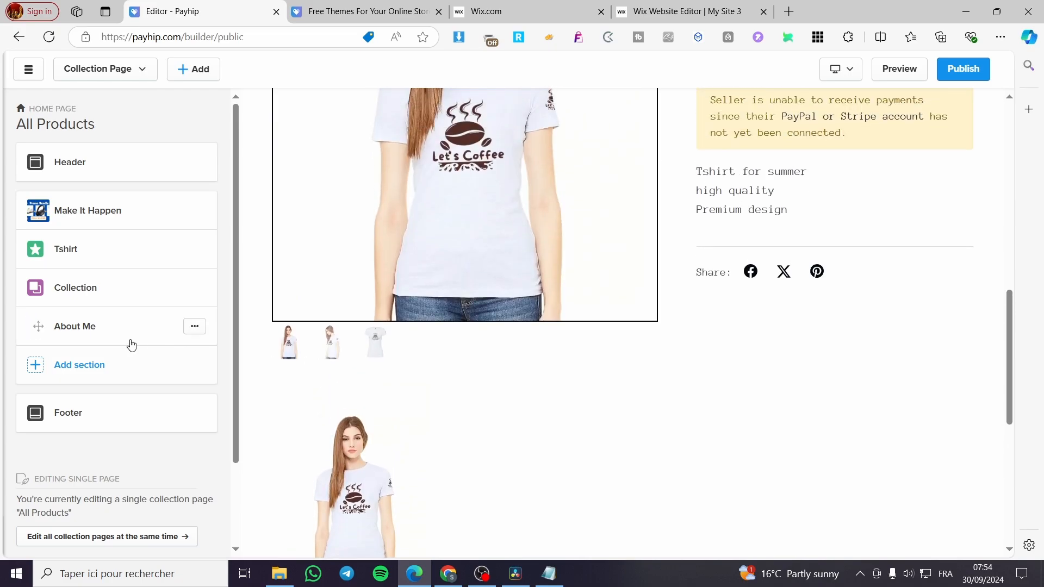
{"action": "scroll", "coordinate": [503, 281], "scroll_direction": "up", "scroll_amount": 4}
{"action": "scroll", "coordinate": [586, 262], "scroll_direction": "up", "scroll_amount": 5}
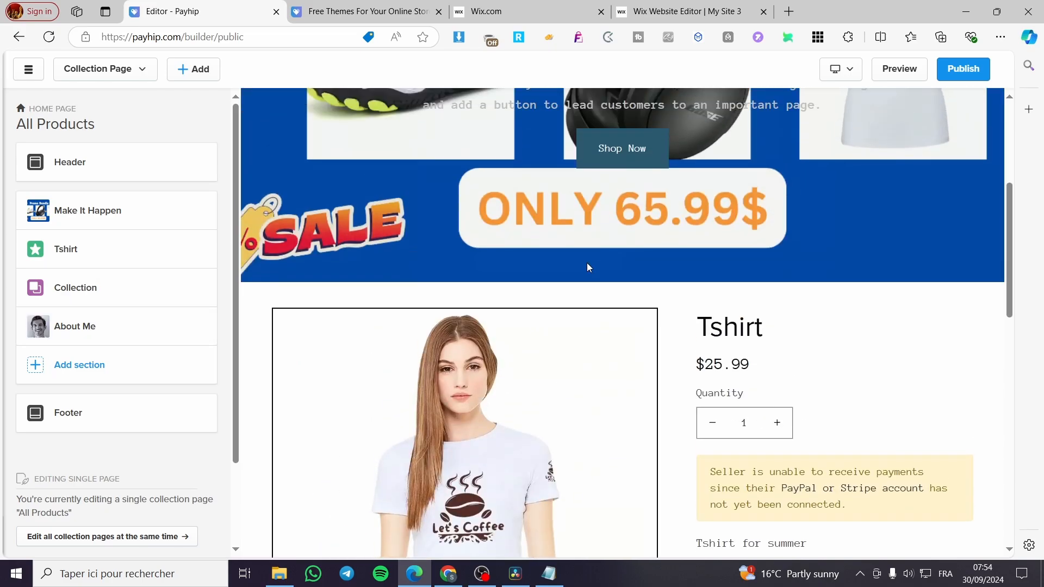
{"action": "scroll", "coordinate": [174, 375], "scroll_direction": "down", "scroll_amount": 2}
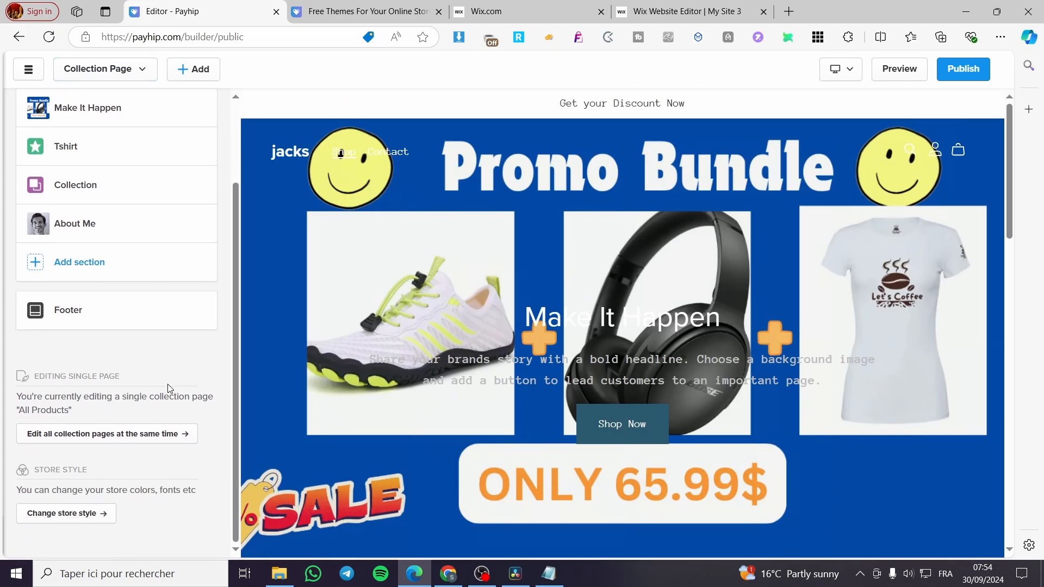
{"action": "left_click", "coordinate": [111, 516]}
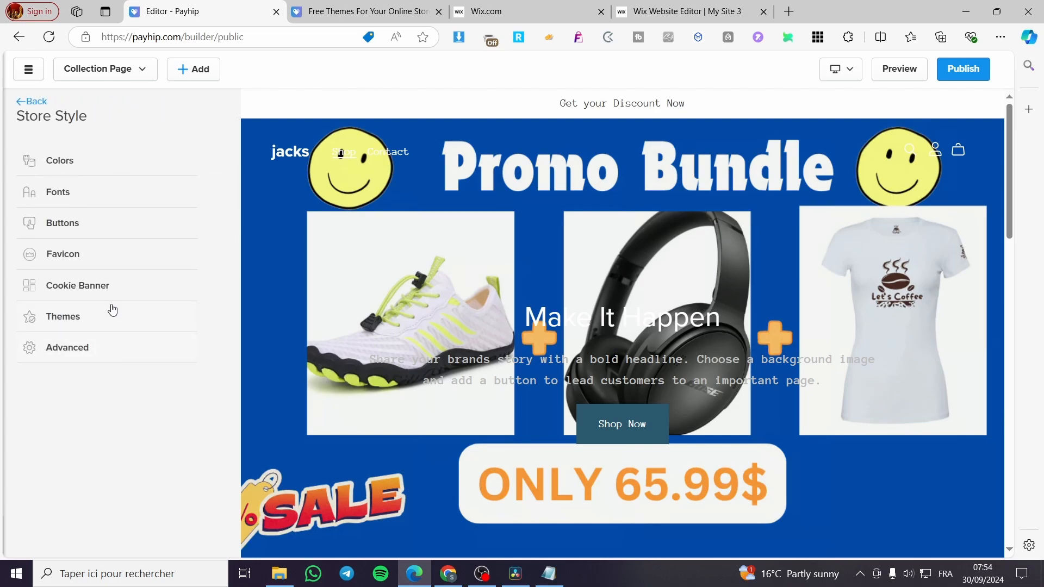
{"action": "left_click", "coordinate": [65, 325]}
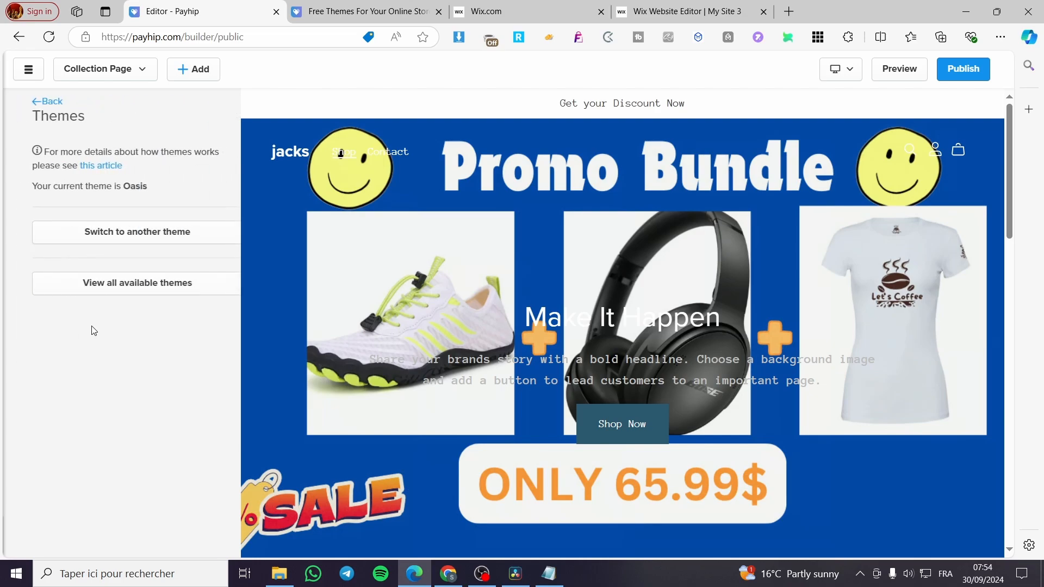
{"action": "left_click", "coordinate": [155, 285]}
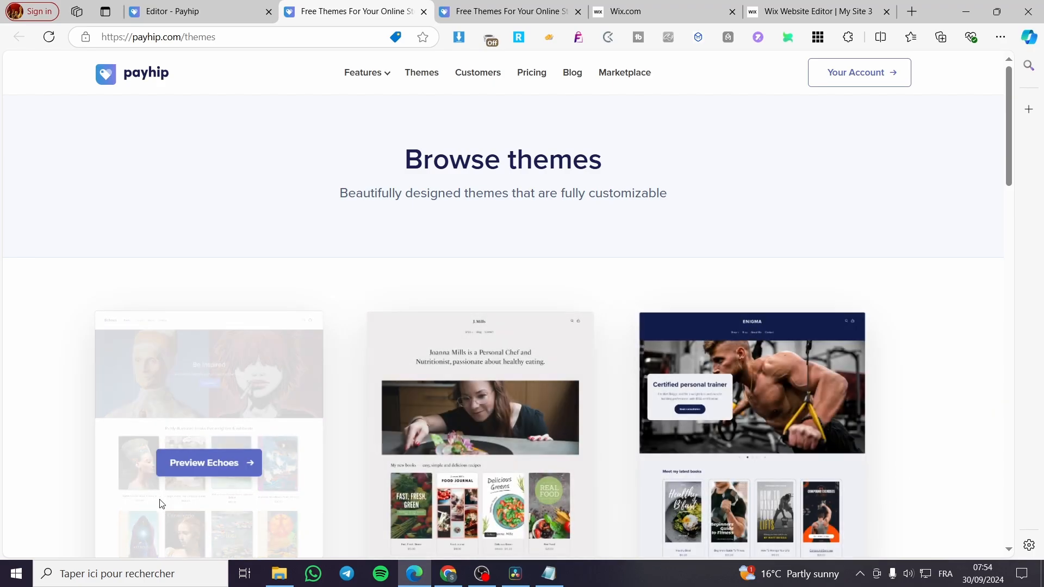
- Look over the theme catalogue, comparing Echoes, Harvest, Enigma and the designs in the row beneath them
{"action": "mouse_move", "coordinate": [404, 355]}
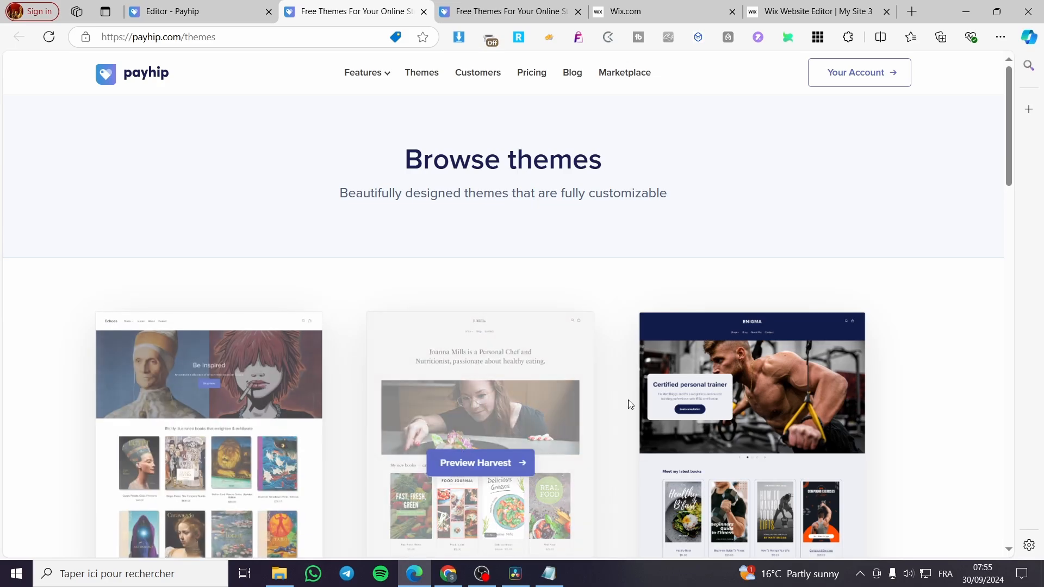
{"action": "mouse_move", "coordinate": [706, 423]}
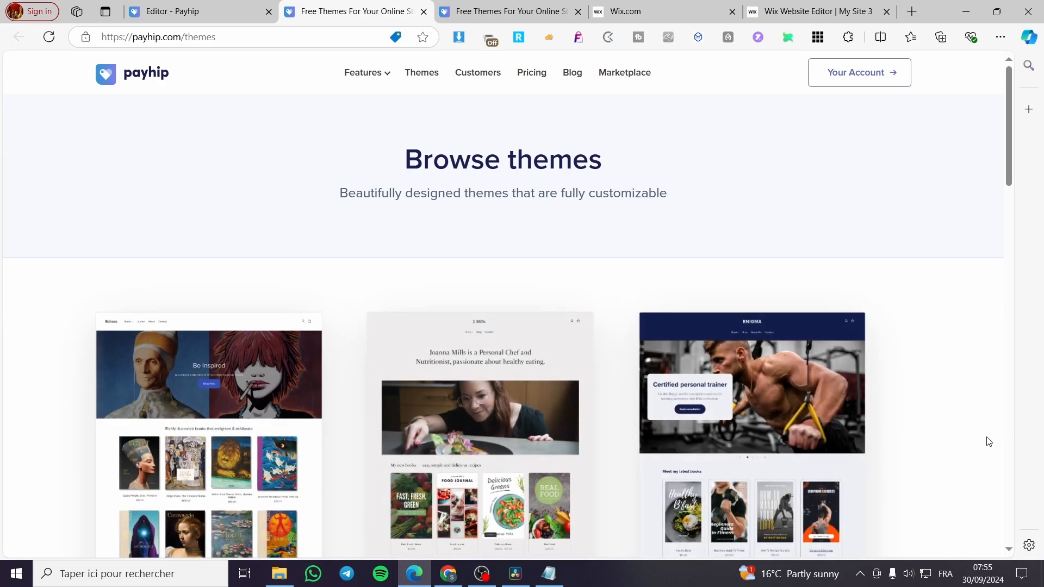
{"action": "mouse_move", "coordinate": [229, 456]}
{"action": "mouse_move", "coordinate": [761, 444]}
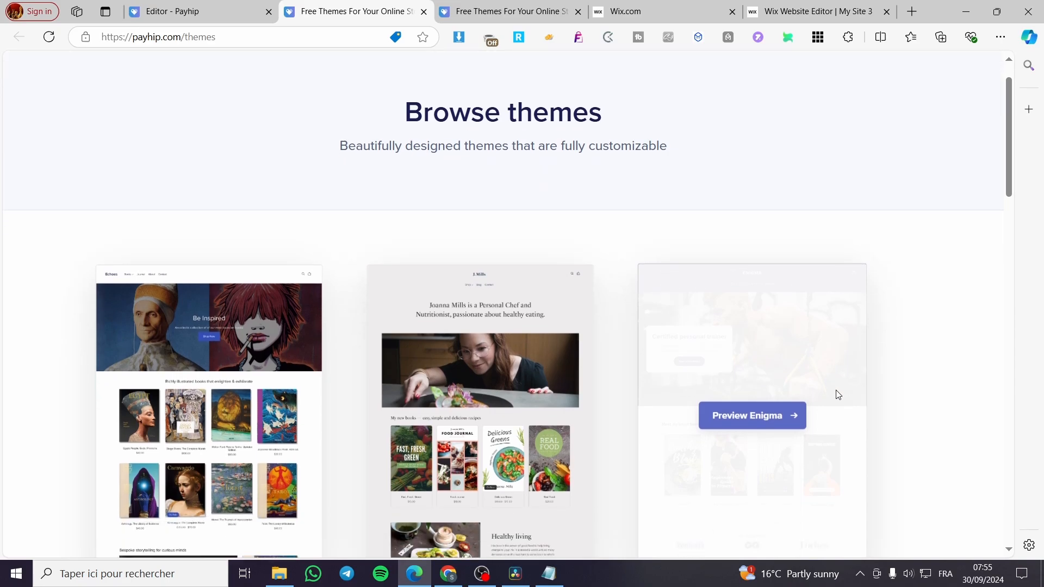
{"action": "scroll", "coordinate": [837, 395], "scroll_direction": "down", "scroll_amount": 5}
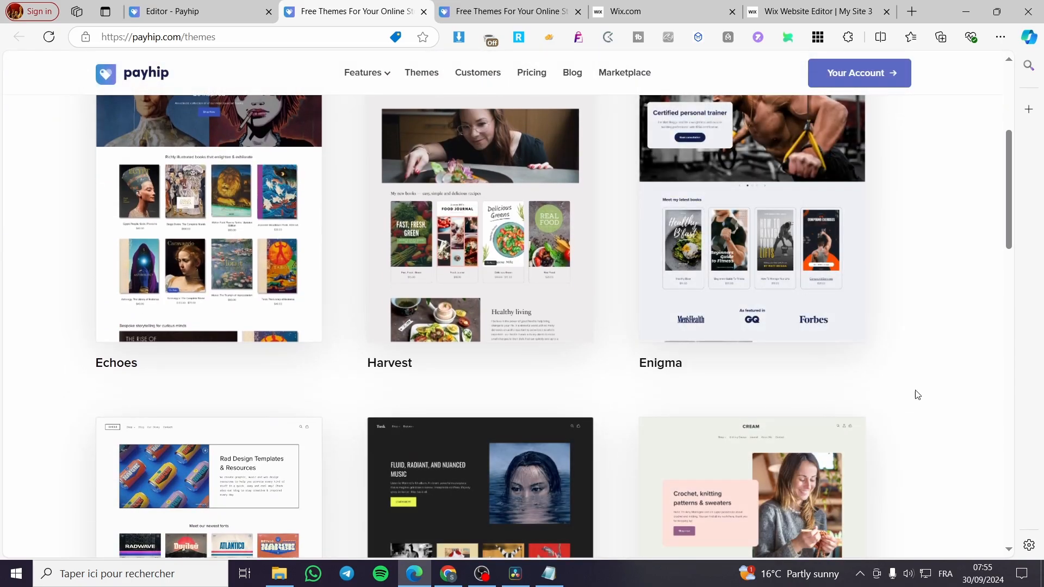
{"action": "mouse_move", "coordinate": [847, 432]}
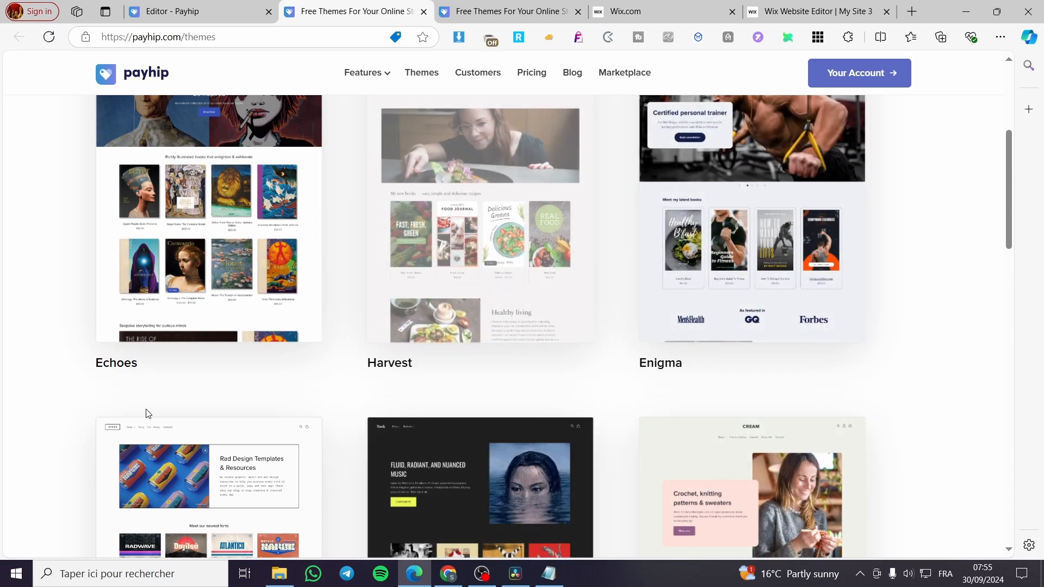
{"action": "mouse_move", "coordinate": [266, 270]}
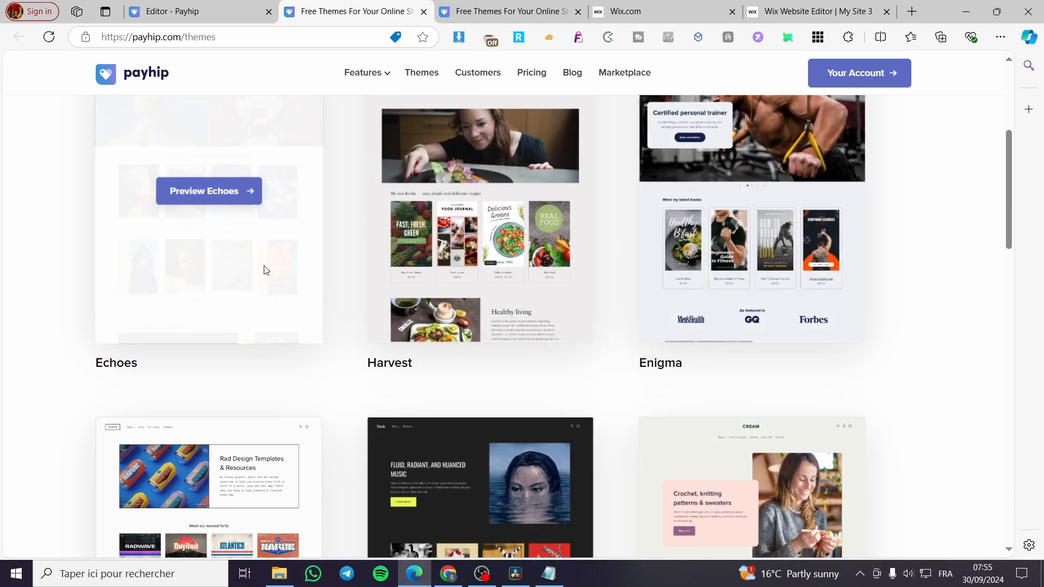
- Preview the Echoes theme, examine its banner and product sections, and close the preview to return to the theme catalogue
{"action": "left_click", "coordinate": [238, 203]}
{"action": "scroll", "coordinate": [626, 368], "scroll_direction": "down", "scroll_amount": 5}
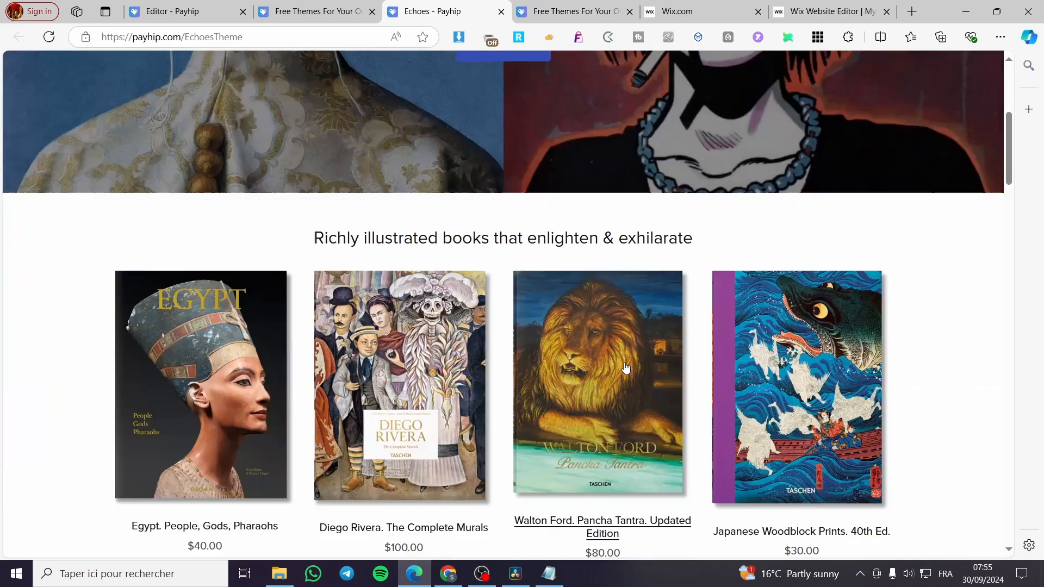
{"action": "scroll", "coordinate": [626, 369], "scroll_direction": "down", "scroll_amount": 1}
{"action": "scroll", "coordinate": [582, 198], "scroll_direction": "up", "scroll_amount": 7}
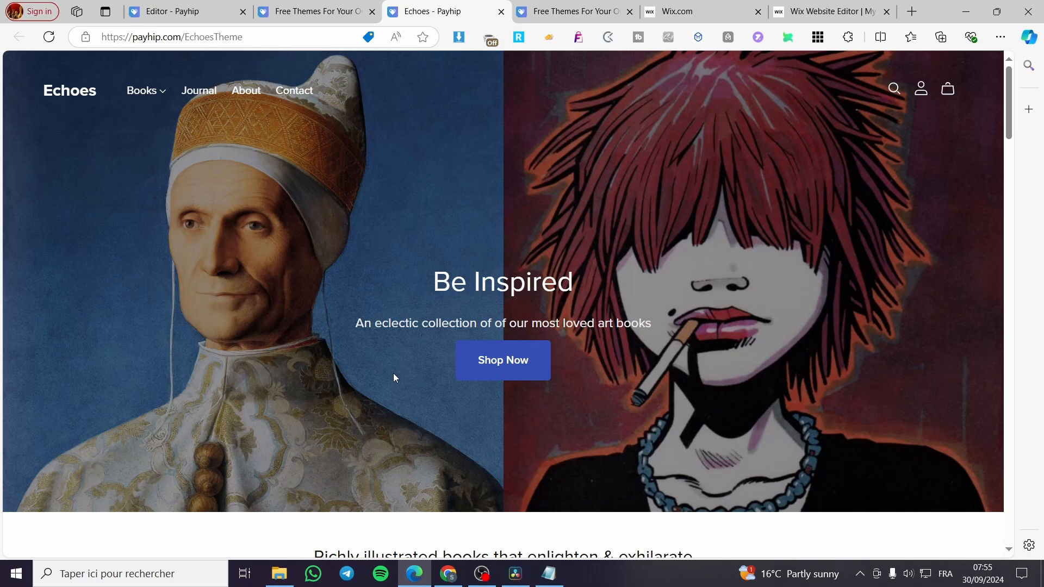
{"action": "scroll", "coordinate": [394, 378], "scroll_direction": "down", "scroll_amount": 8}
{"action": "scroll", "coordinate": [147, 375], "scroll_direction": "down", "scroll_amount": 7}
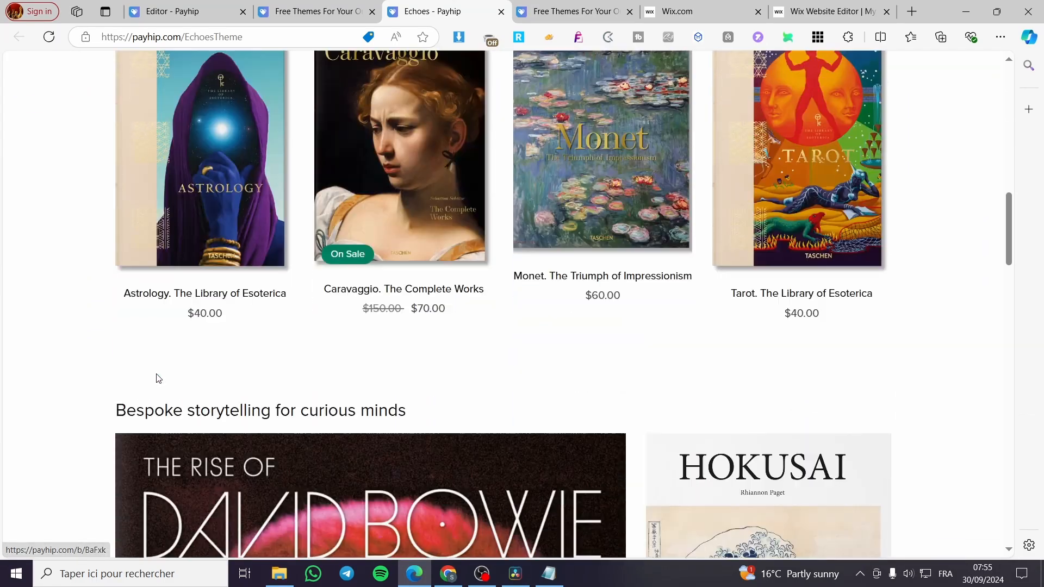
{"action": "scroll", "coordinate": [303, 390], "scroll_direction": "down", "scroll_amount": 1}
{"action": "scroll", "coordinate": [829, 389], "scroll_direction": "up", "scroll_amount": 15}
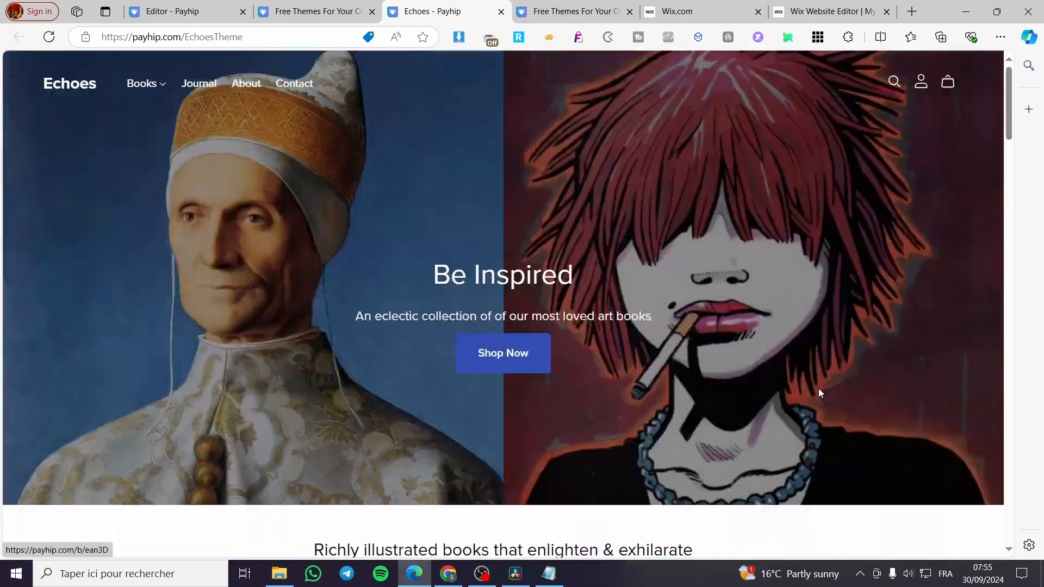
{"action": "left_click", "coordinate": [501, 12]}
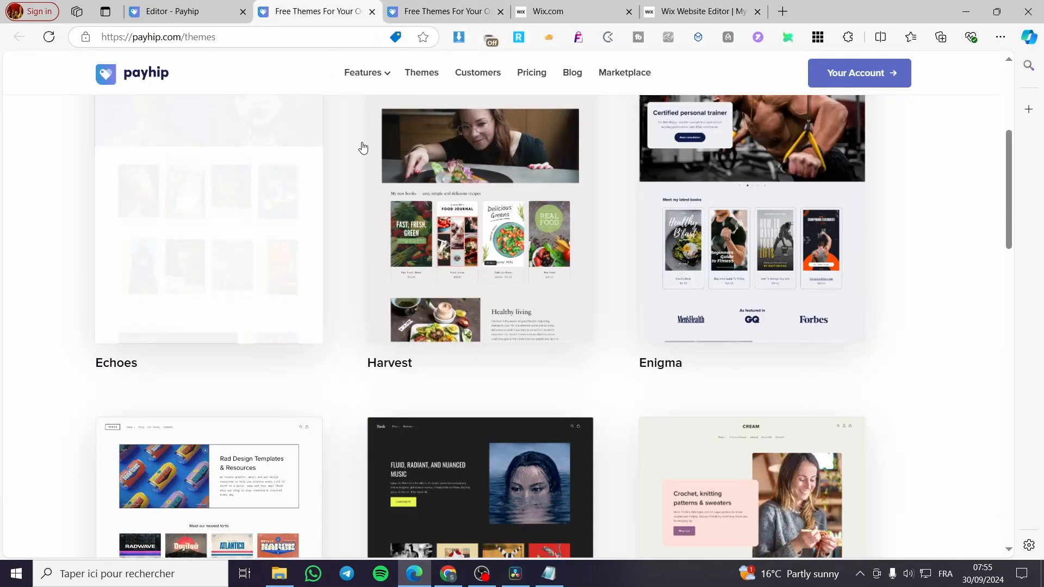
{"action": "scroll", "coordinate": [929, 388], "scroll_direction": "up", "scroll_amount": 4}
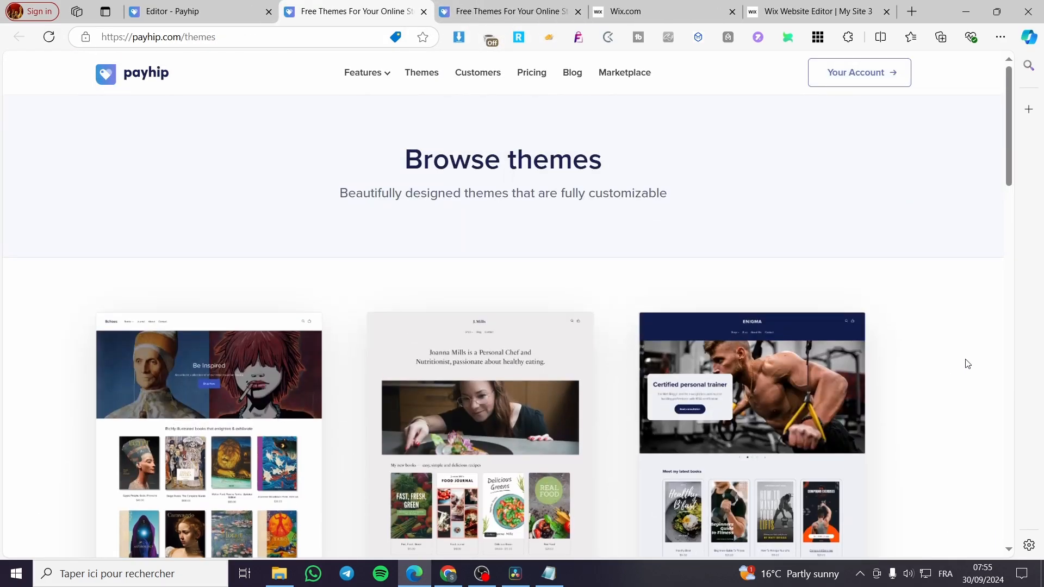